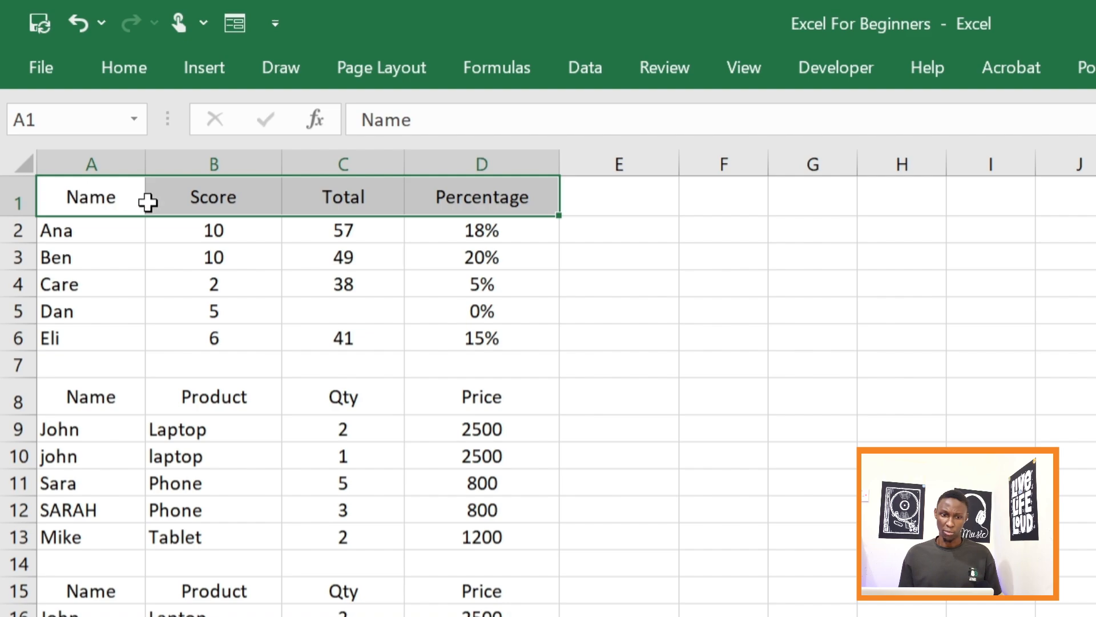
# Step: Examine the header rows of the three tables and the available macro commands
pyautogui.moveTo(74, 396); pyautogui.dragTo(446, 396)
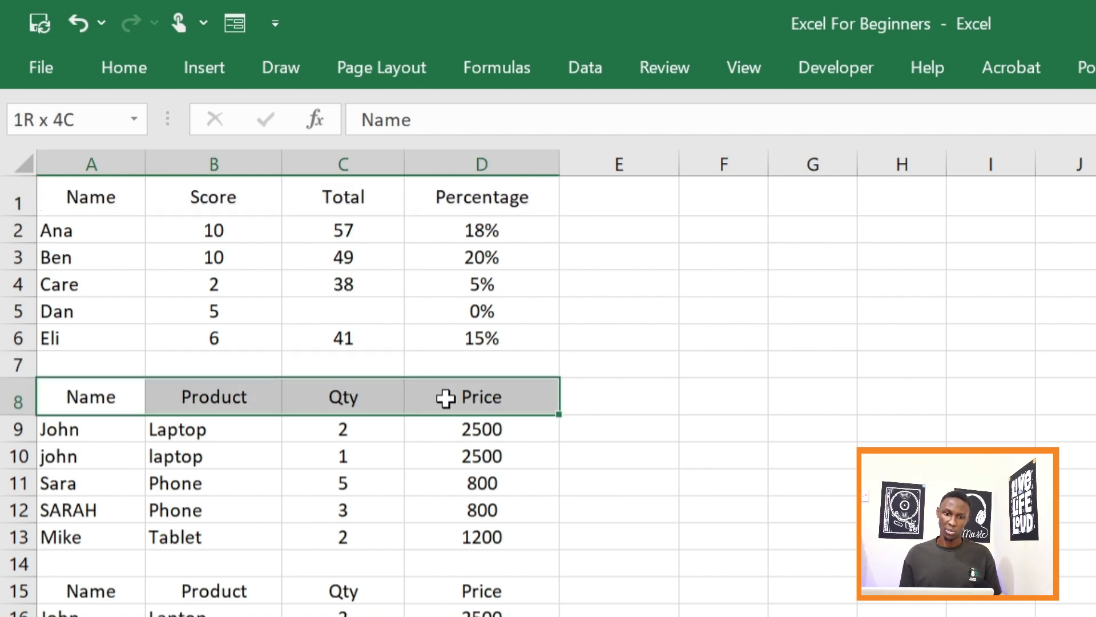
pyautogui.moveTo(60, 591); pyautogui.dragTo(445, 588)
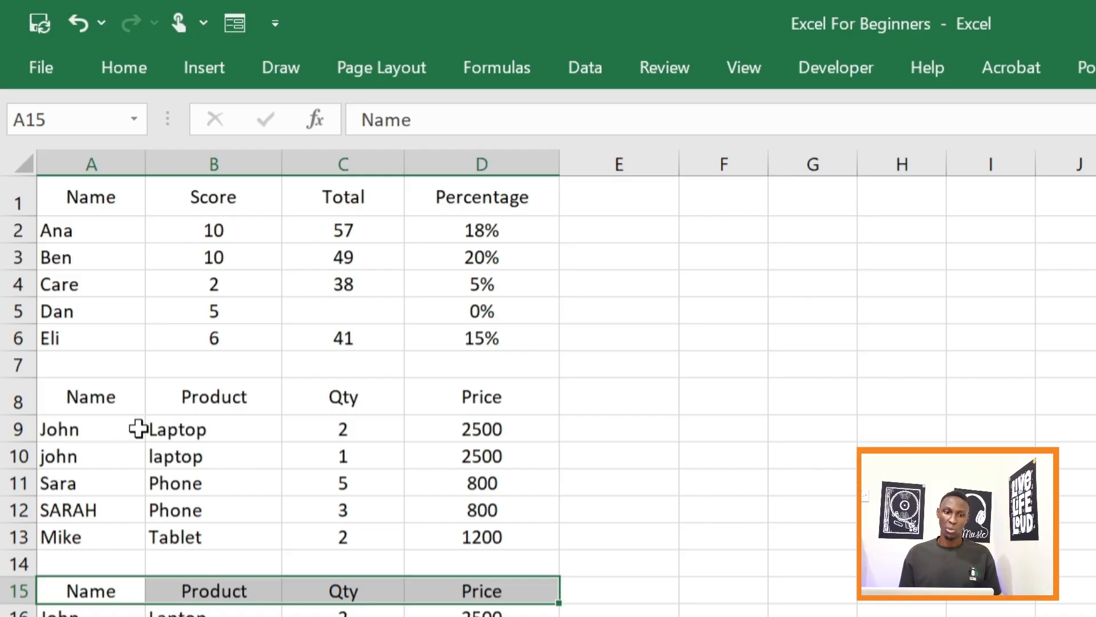
pyautogui.click(101, 403)
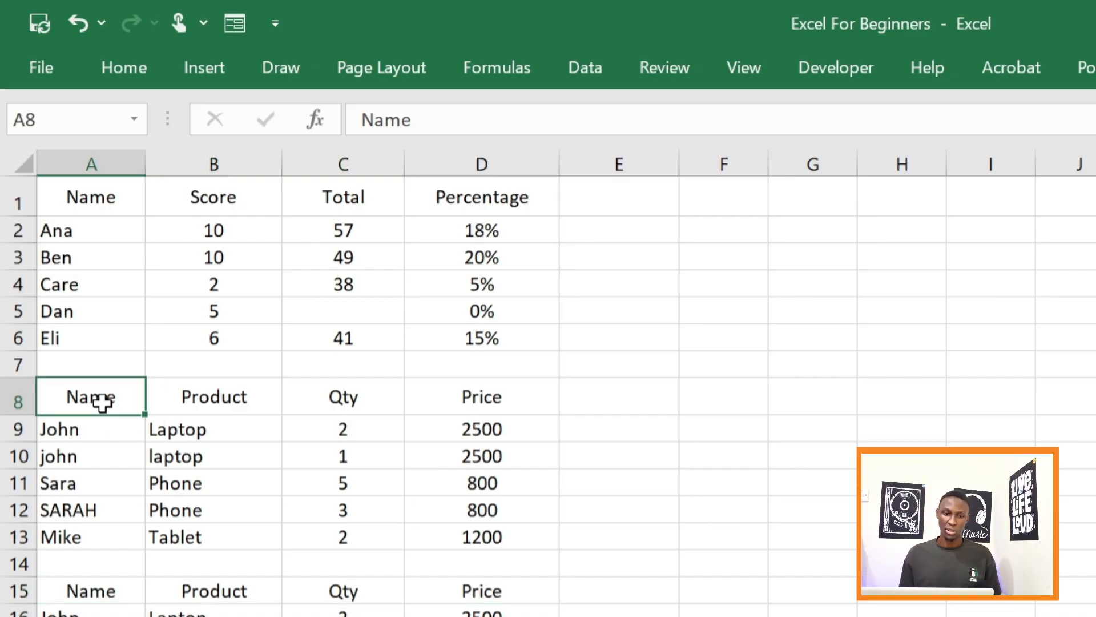
pyautogui.click(106, 610)
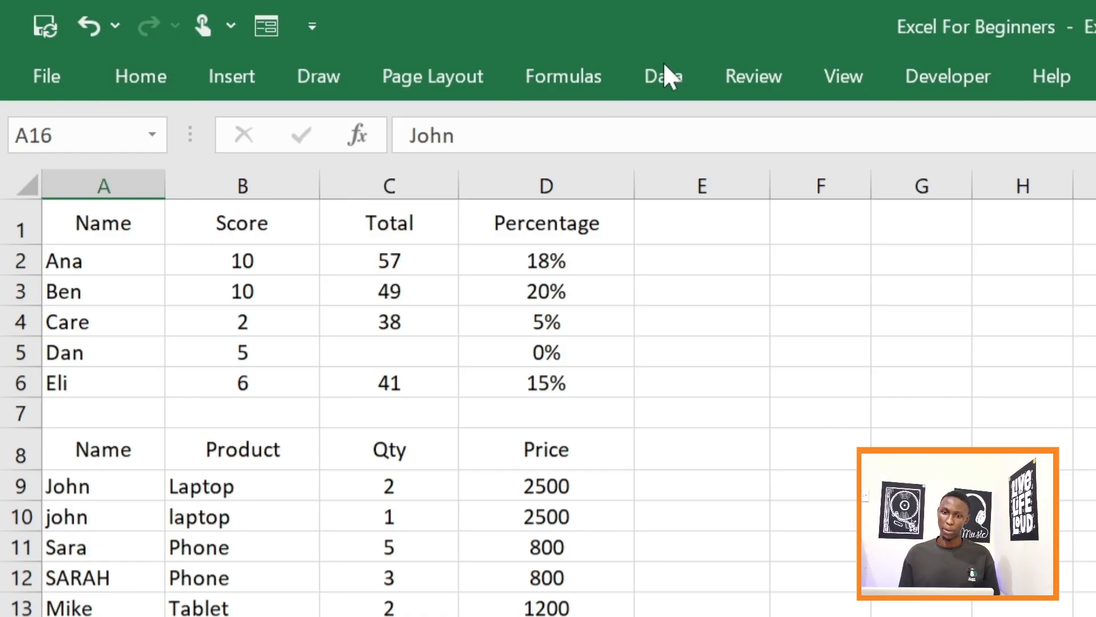
pyautogui.click(975, 82)
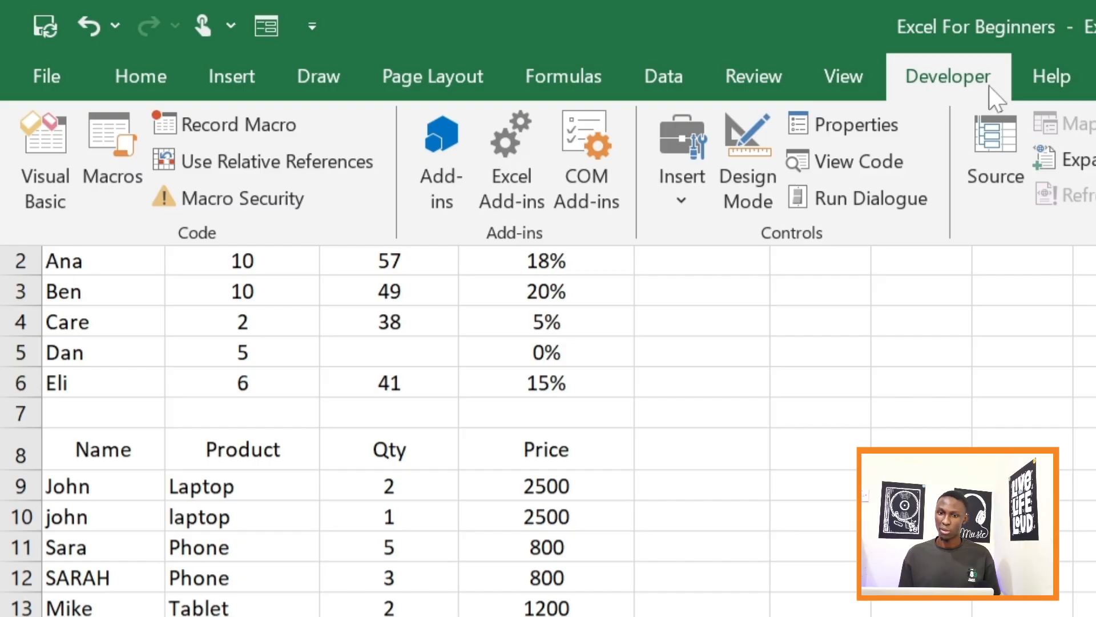
pyautogui.click(843, 80)
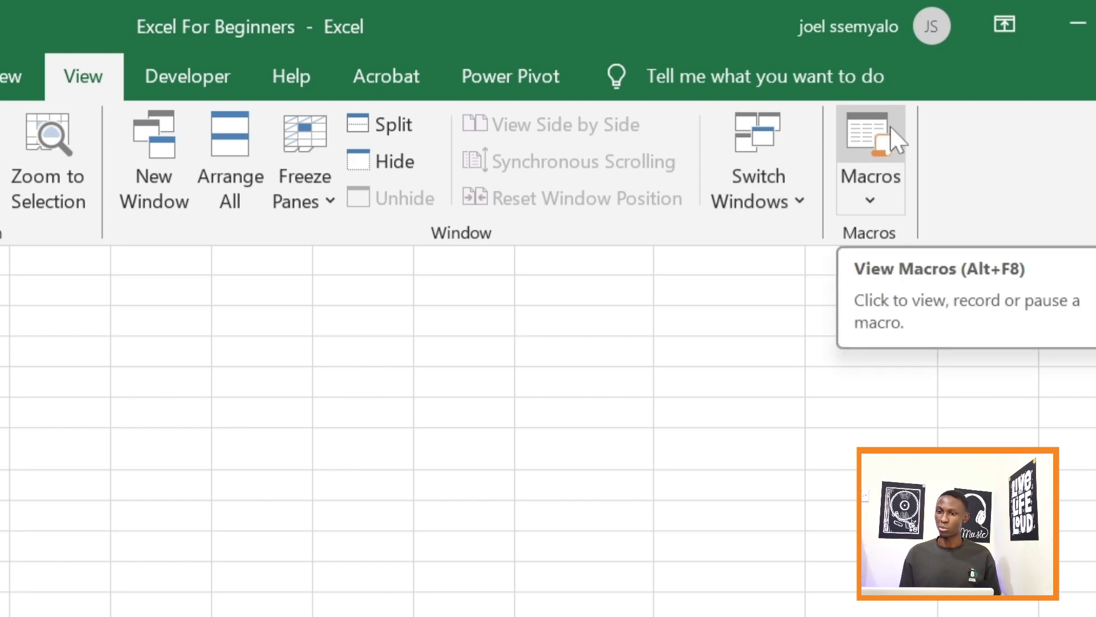
pyautogui.click(878, 204)
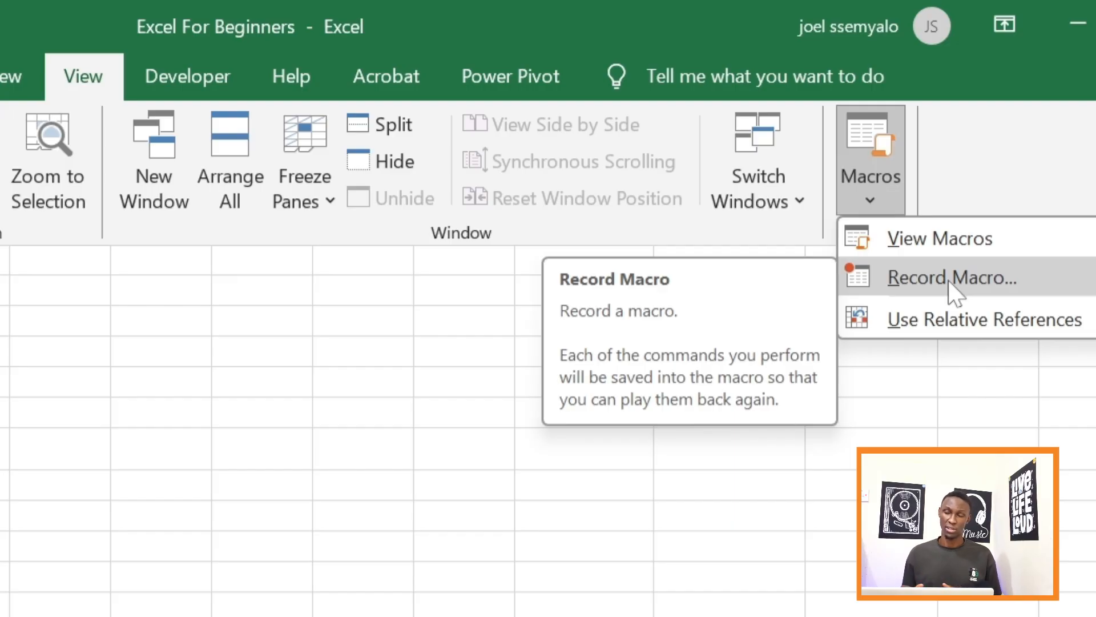
pyautogui.press('Escape')
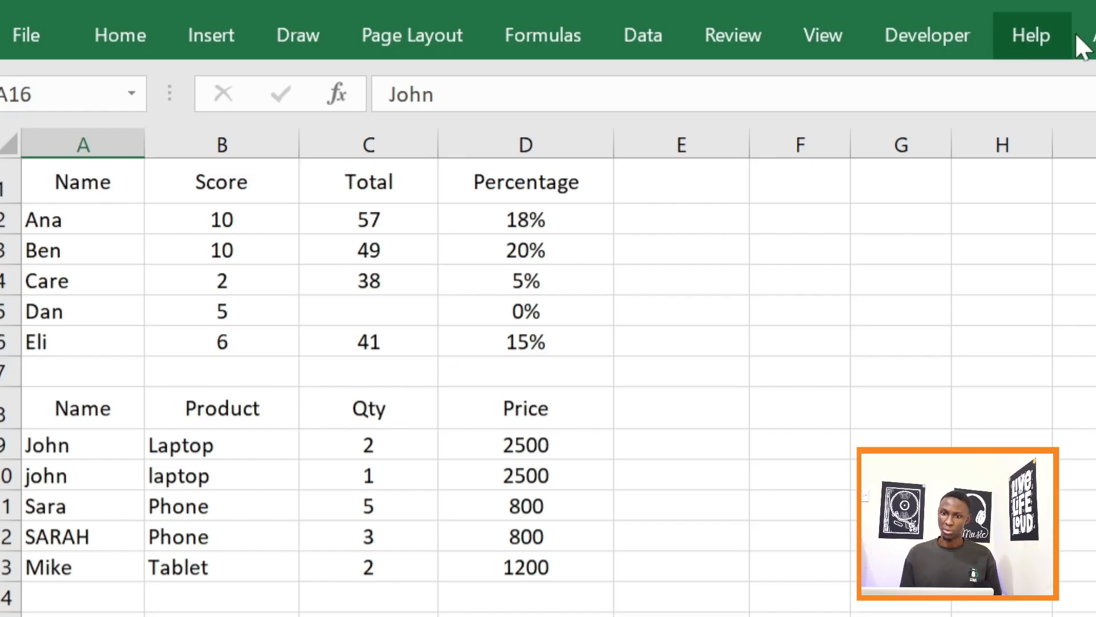
# Step: Start recording a macro named Format, stored in This Workbook
pyautogui.click(833, 48)
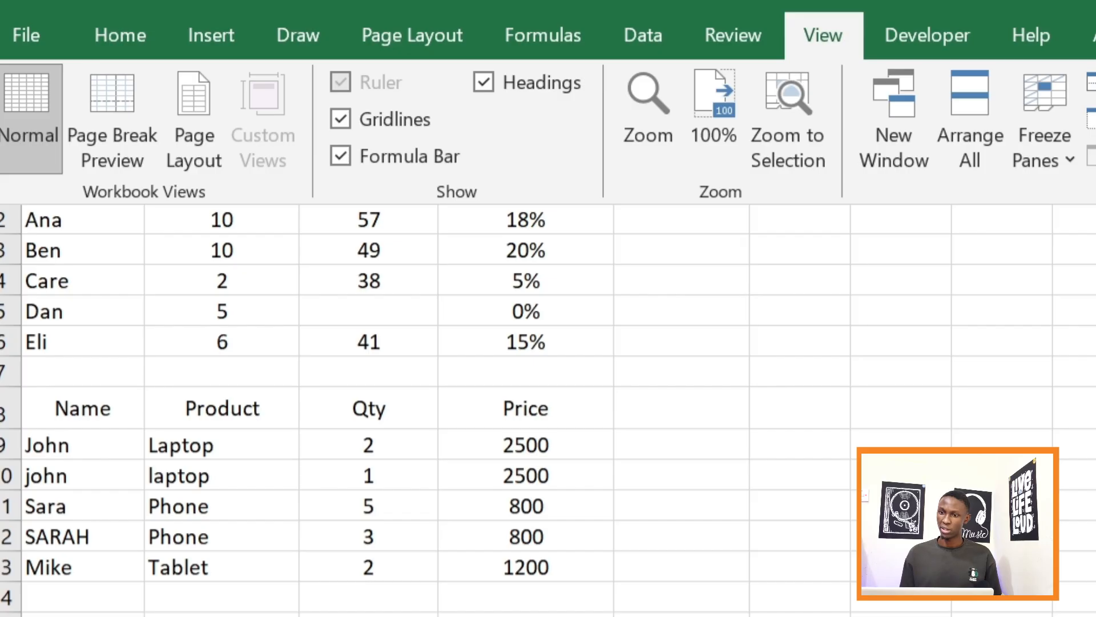
pyautogui.click(778, 110)
pyautogui.click(826, 246)
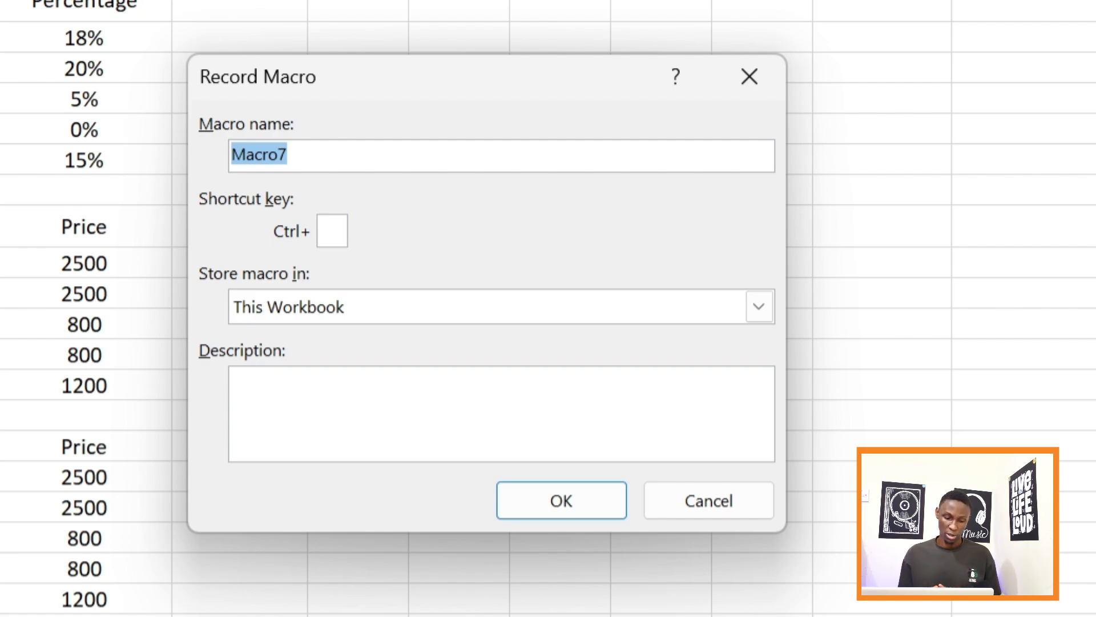
pyautogui.write('F')
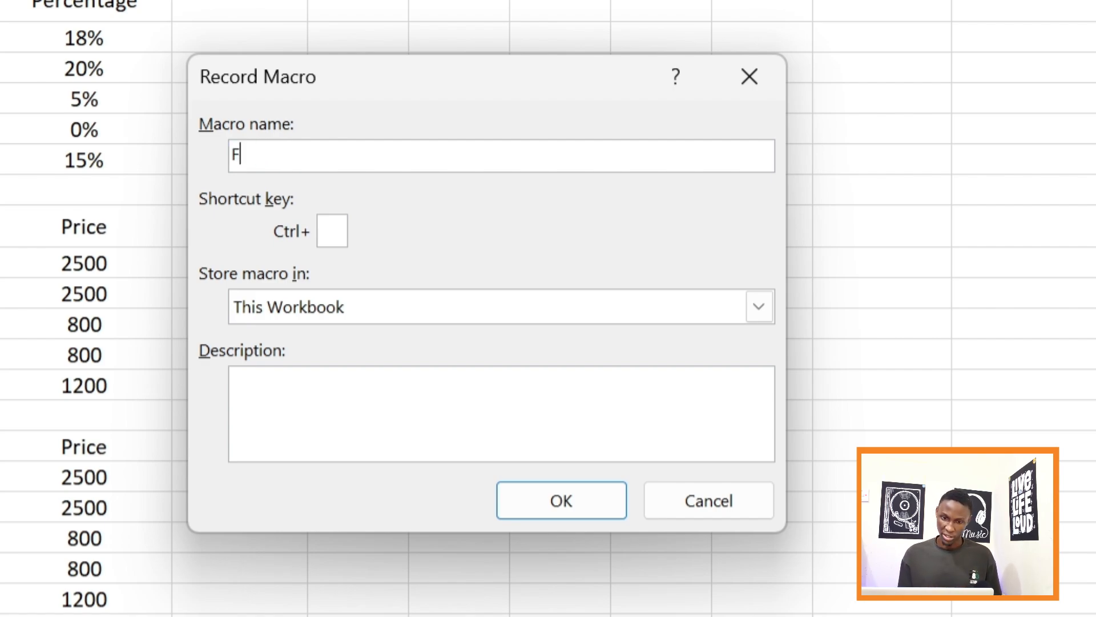
pyautogui.write('ormat')
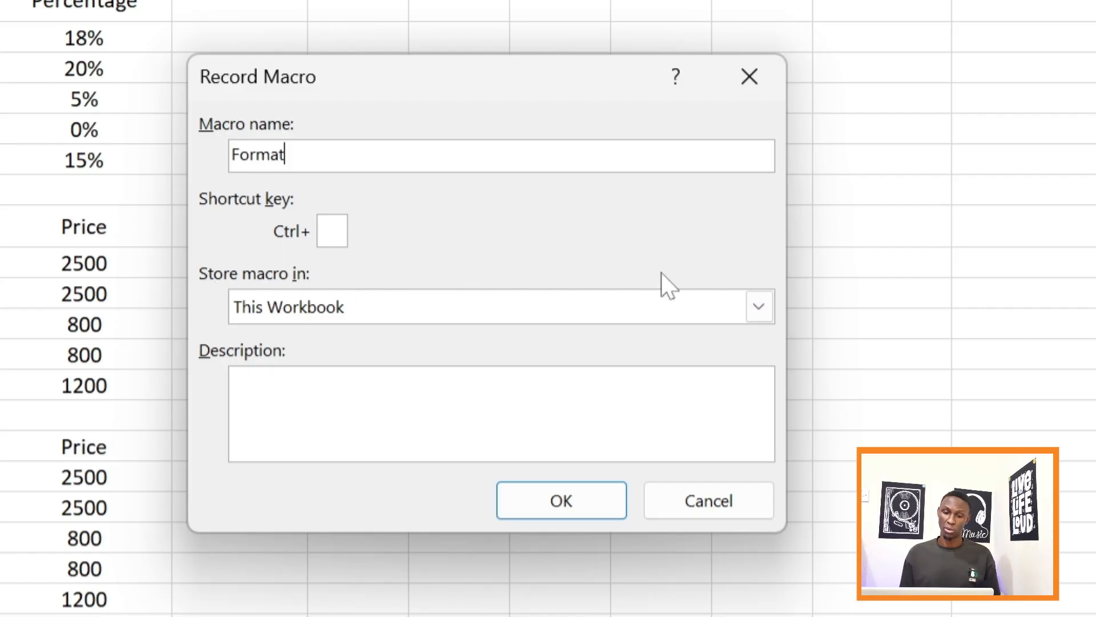
pyautogui.click(768, 307)
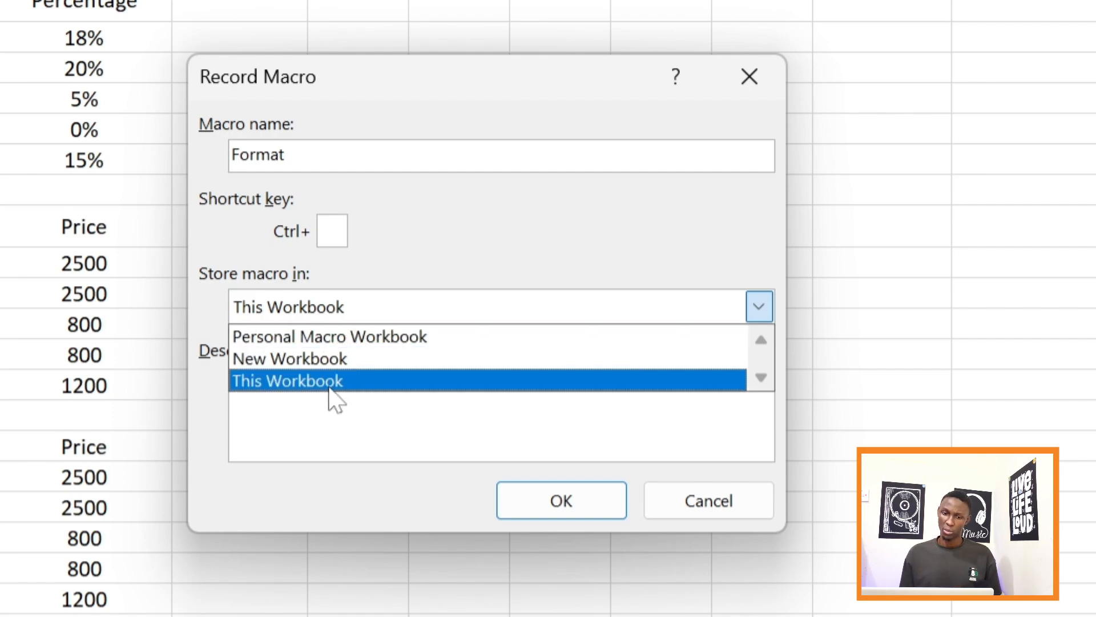
pyautogui.click(440, 272)
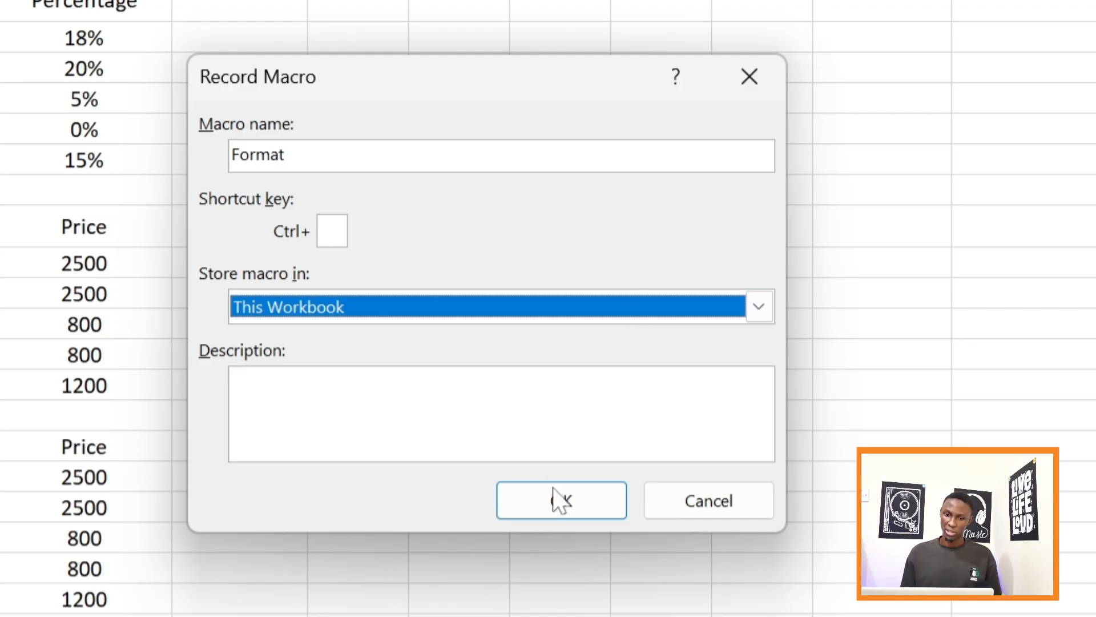
pyautogui.click(562, 501)
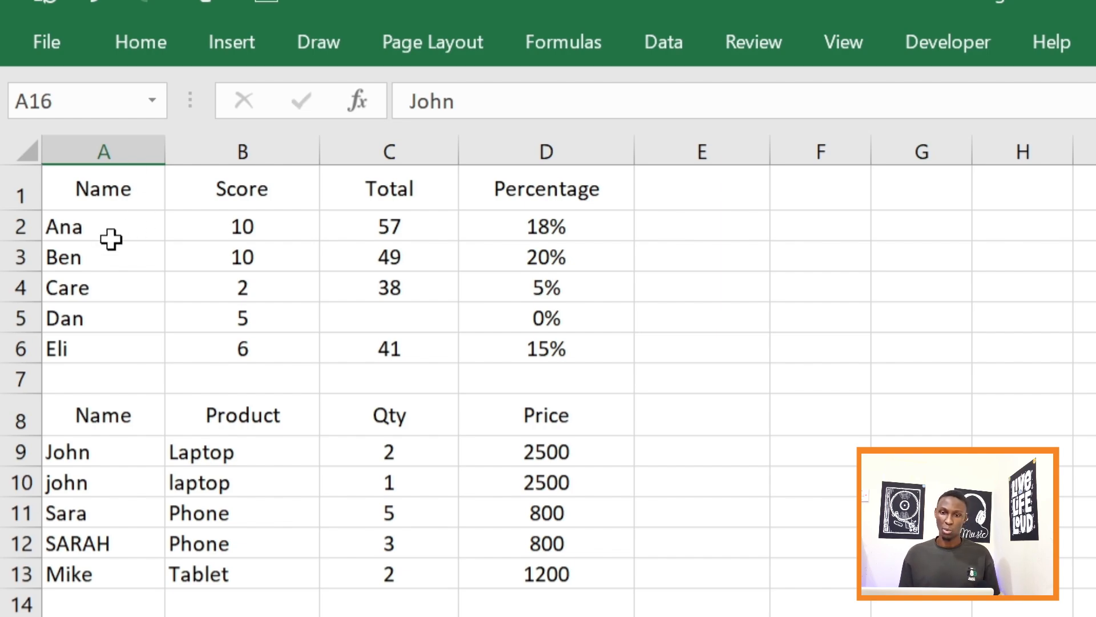
pyautogui.click(855, 54)
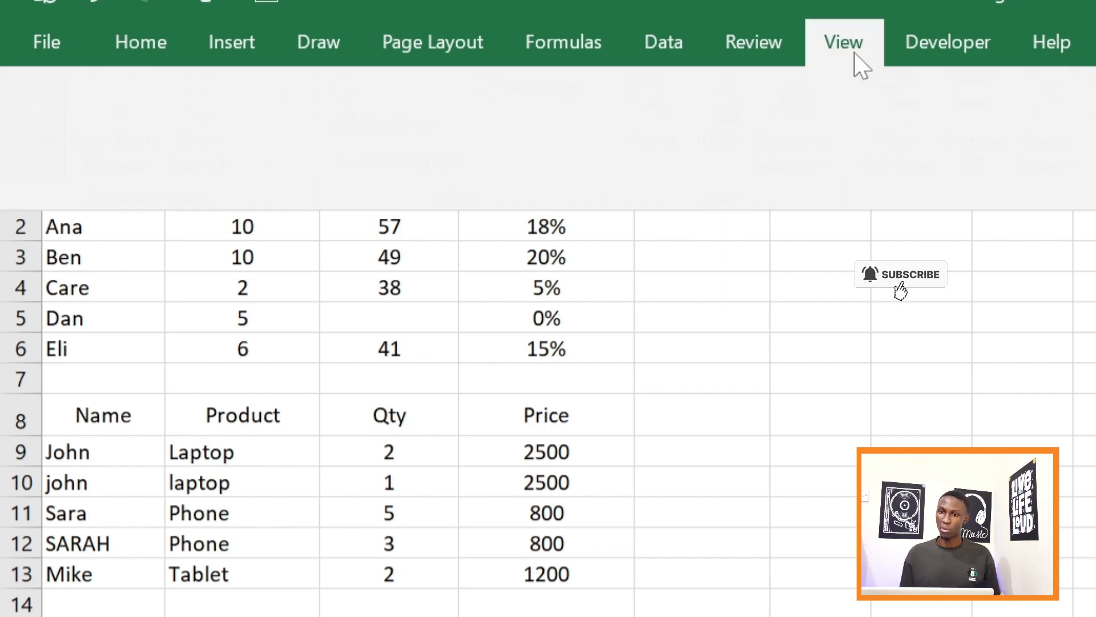
pyautogui.click(789, 151)
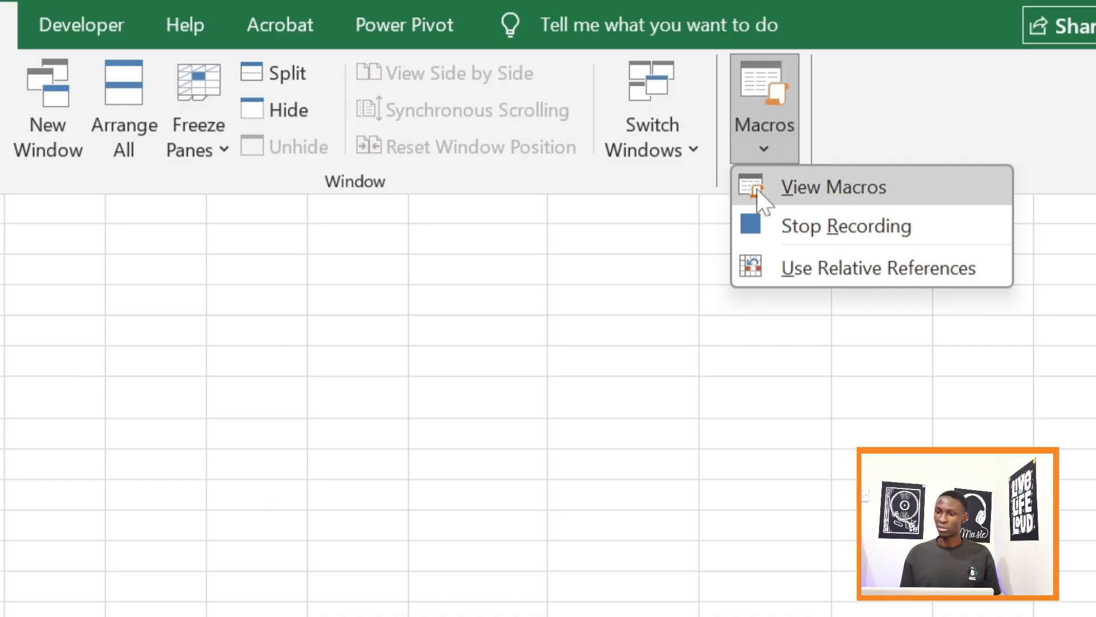
pyautogui.click(865, 241)
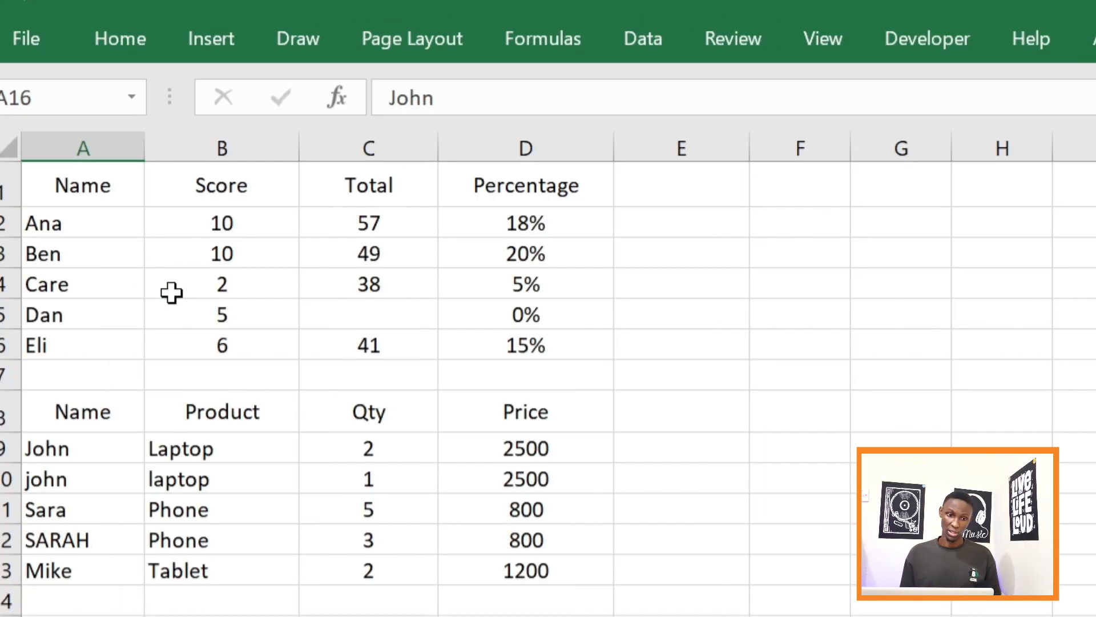
# Step: Format the first table's header cells A1:D1 with bold white text on a dark blue fill
pyautogui.click(93, 193)
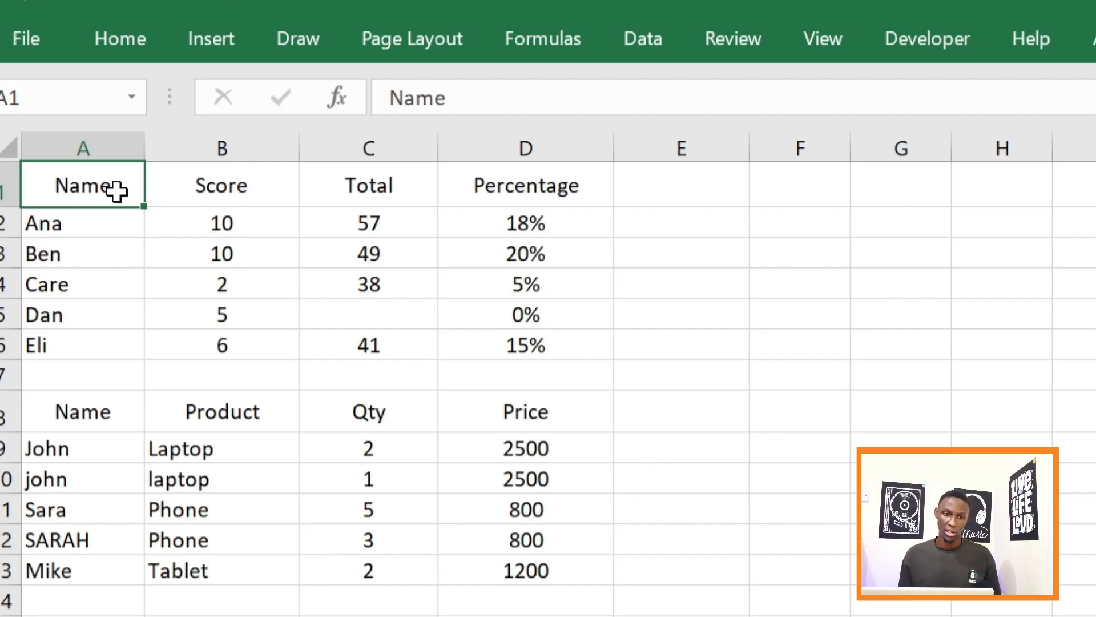
pyautogui.moveTo(118, 192); pyautogui.dragTo(505, 194)
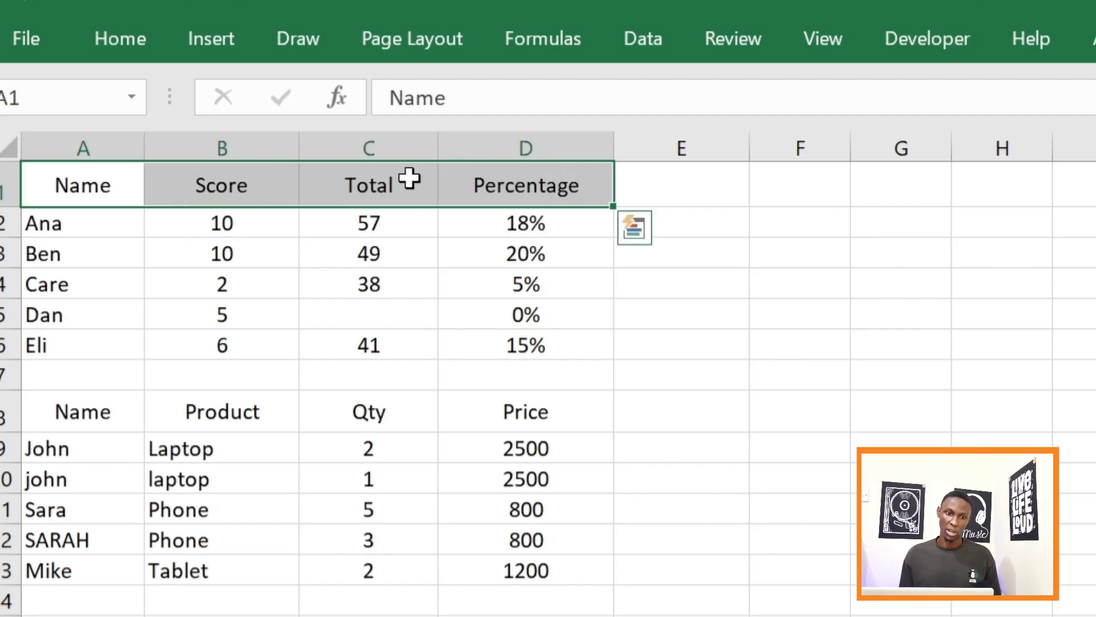
pyautogui.click(141, 34)
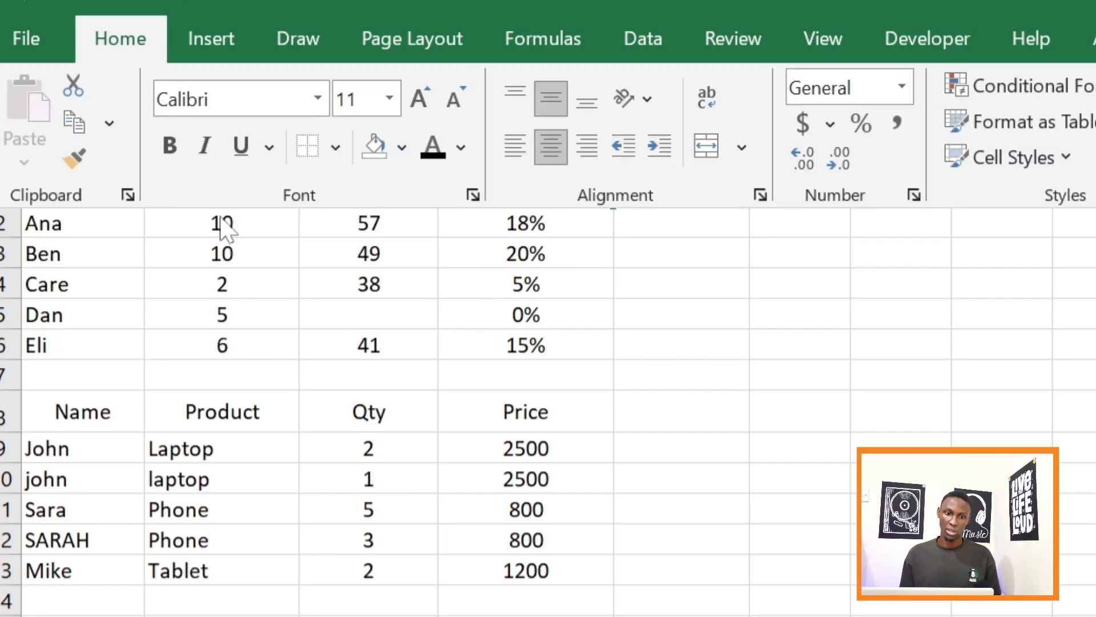
pyautogui.click(174, 147)
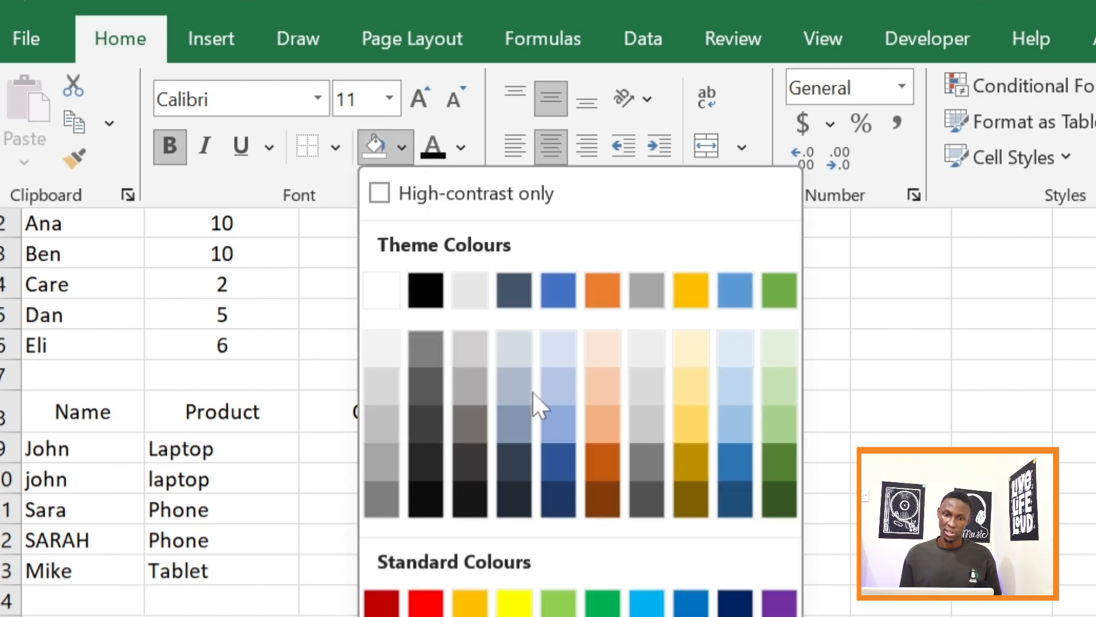
pyautogui.click(550, 473)
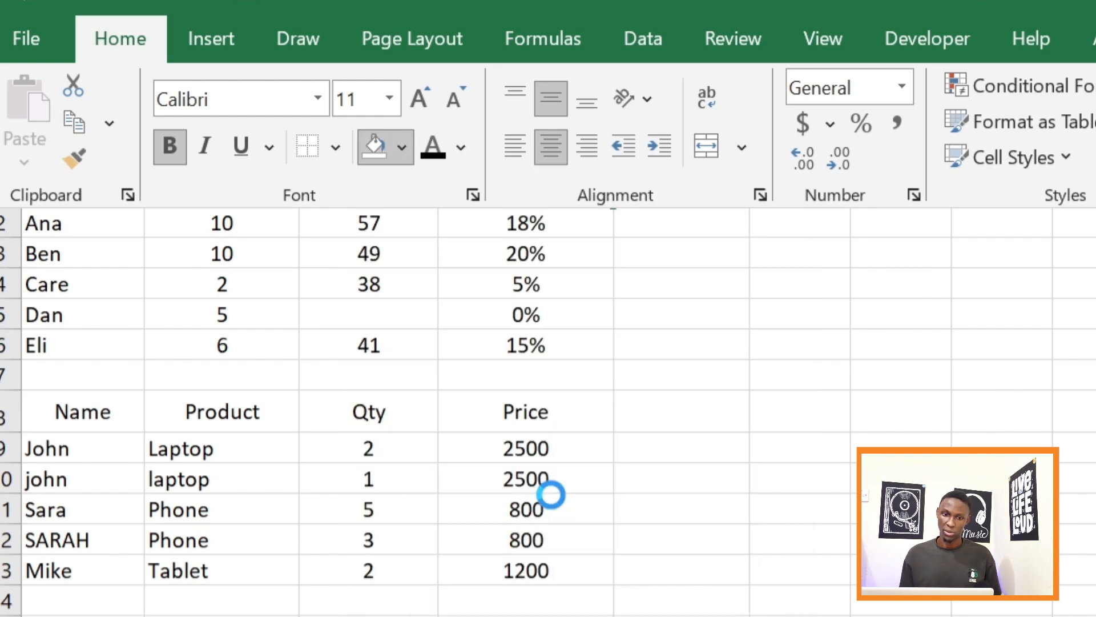
pyautogui.click(460, 150)
pyautogui.click(447, 337)
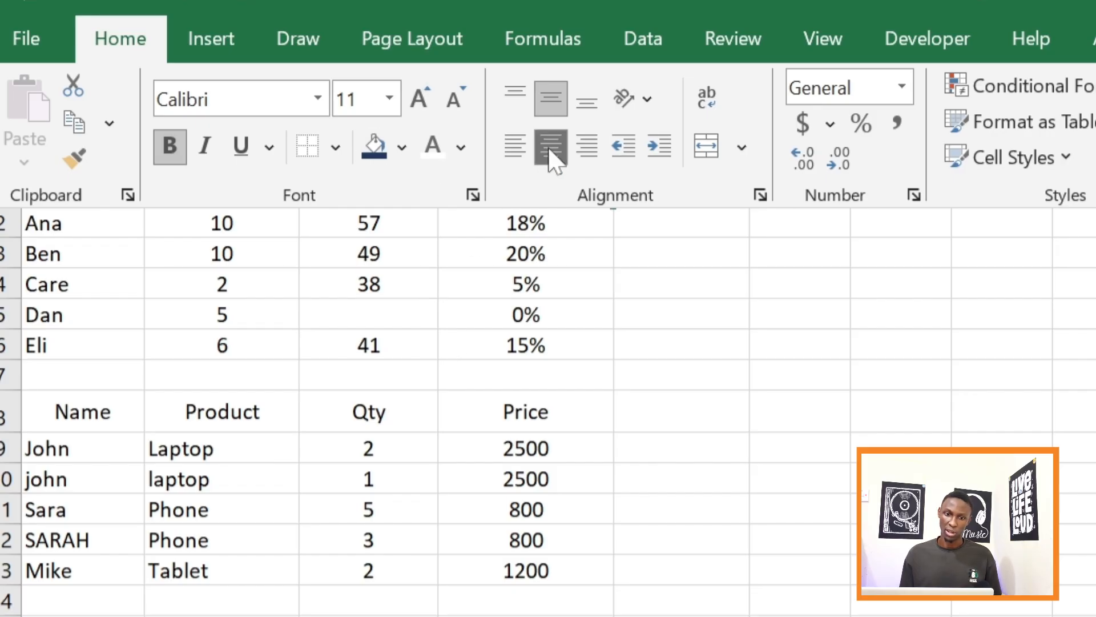
# Step: Bottom-align the text in header cells A1:D1 and increase its font size by two increments
pyautogui.click(588, 113)
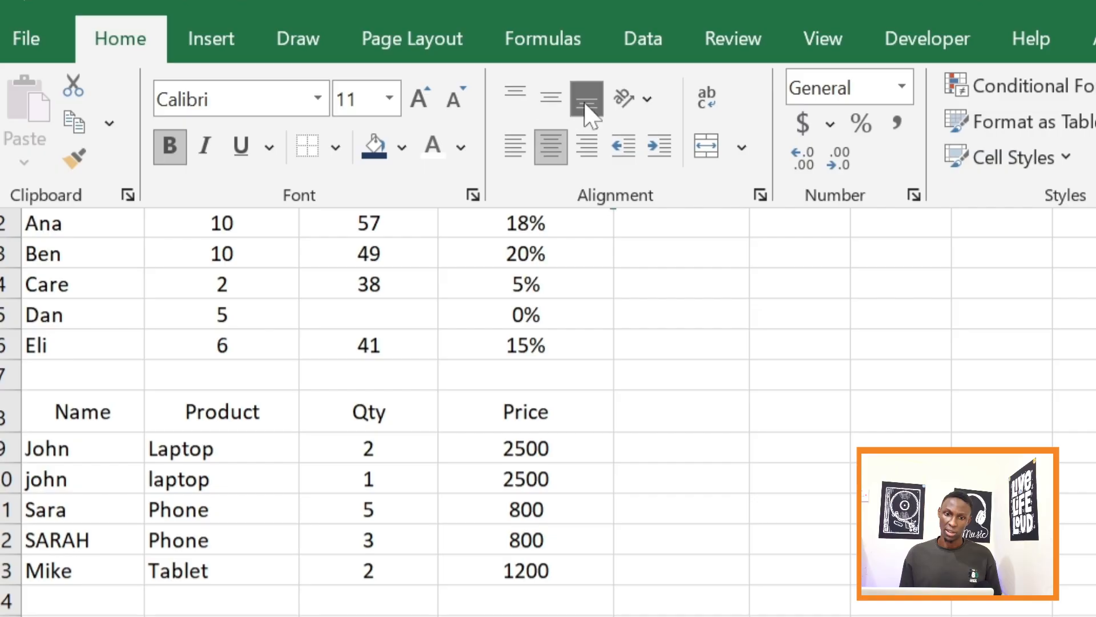
pyautogui.click(514, 300)
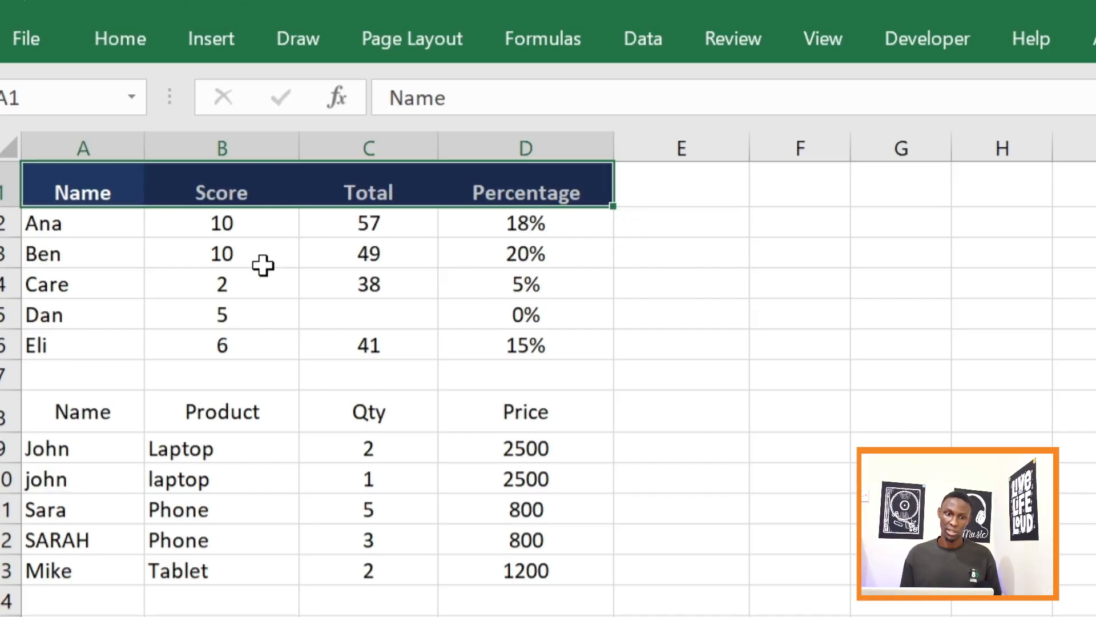
pyautogui.click(137, 46)
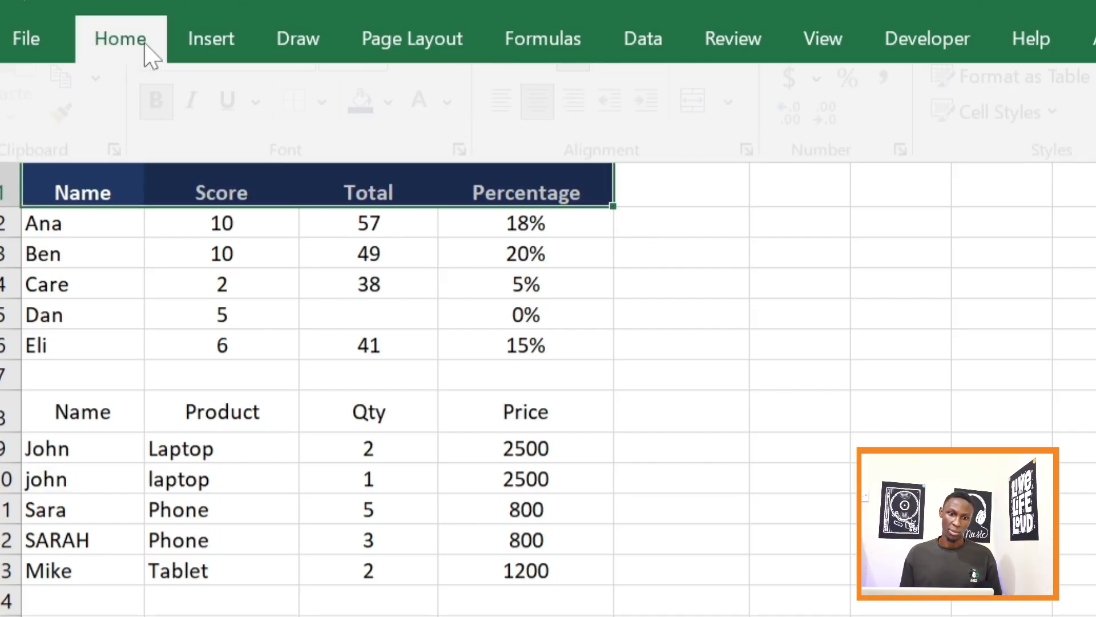
pyautogui.click(416, 104)
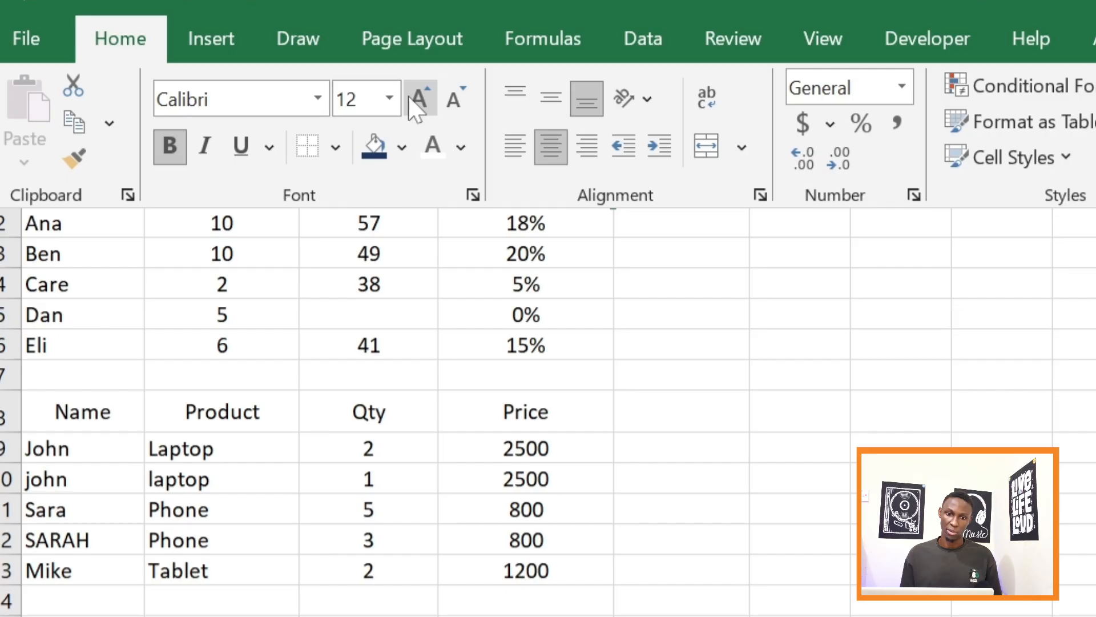
pyautogui.click(409, 95)
pyautogui.click(308, 283)
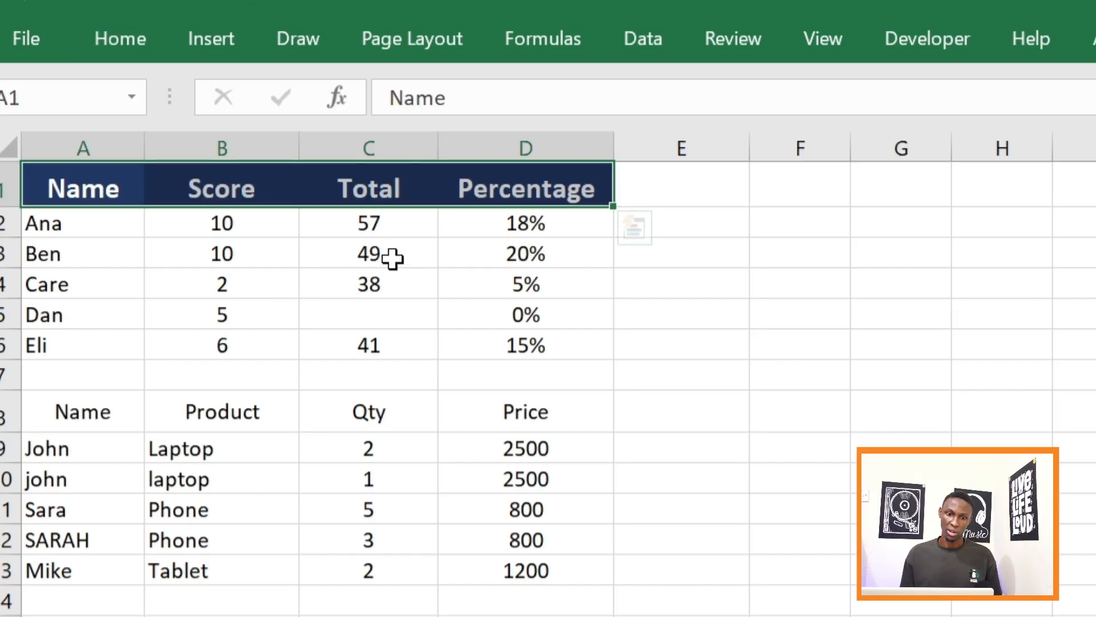
pyautogui.click(344, 284)
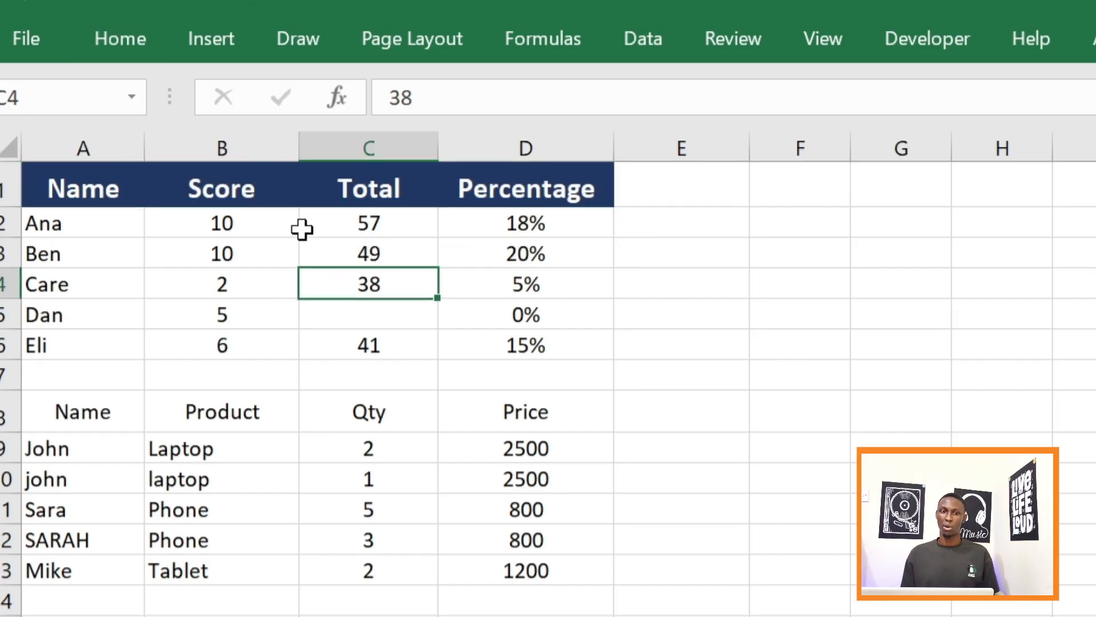
# Step: Run the Format macro with cell A1 selected
pyautogui.click(122, 193)
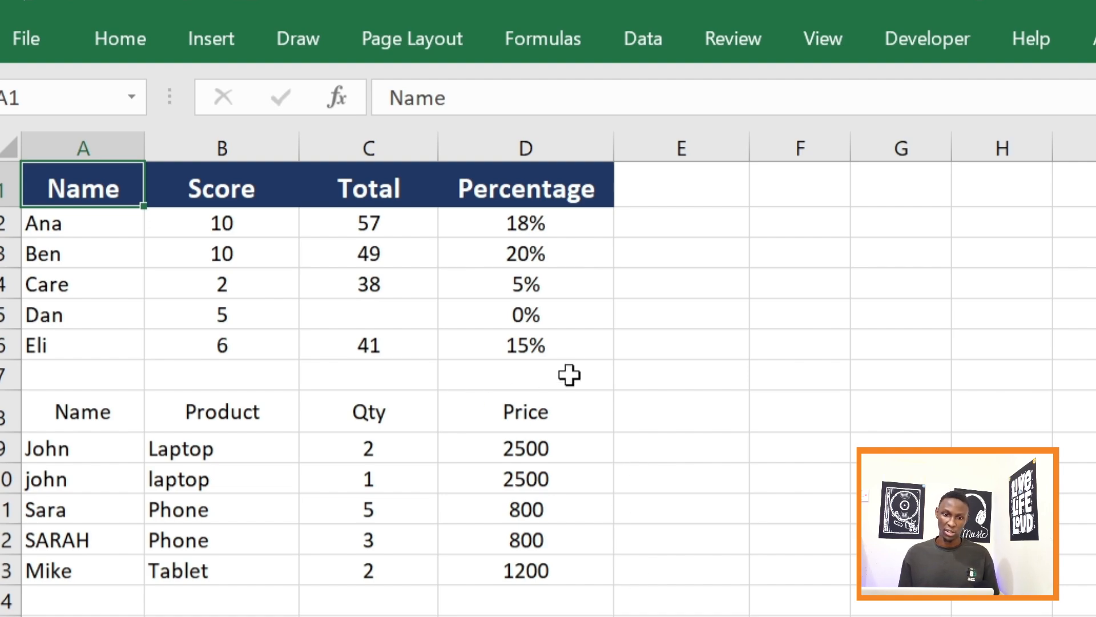
pyautogui.click(548, 339)
pyautogui.click(79, 189)
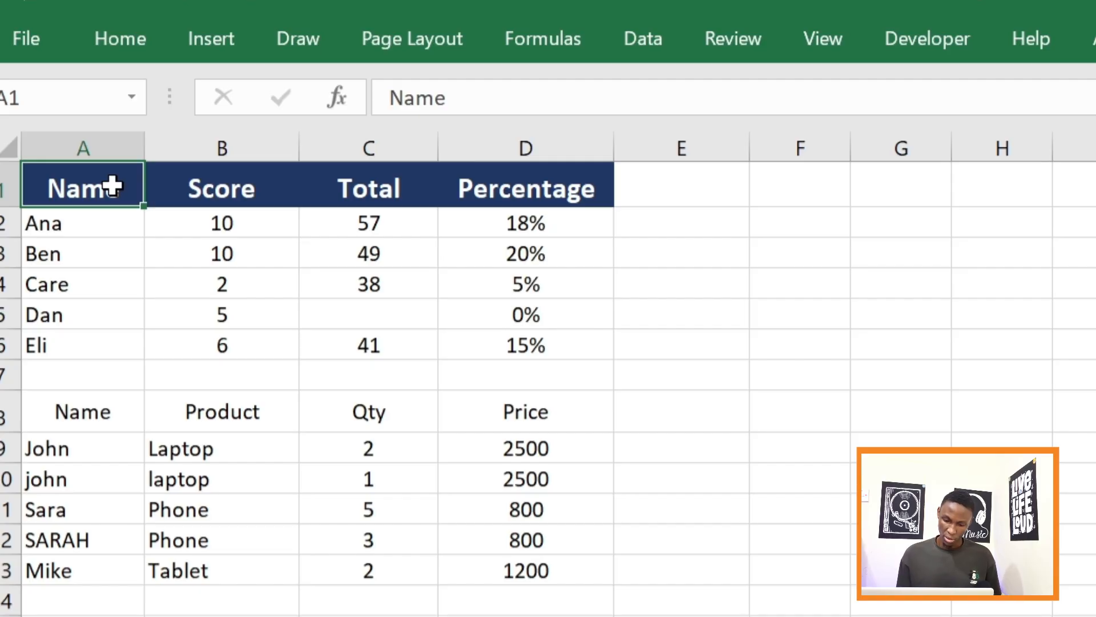
pyautogui.hotkey('alt', 'F8')
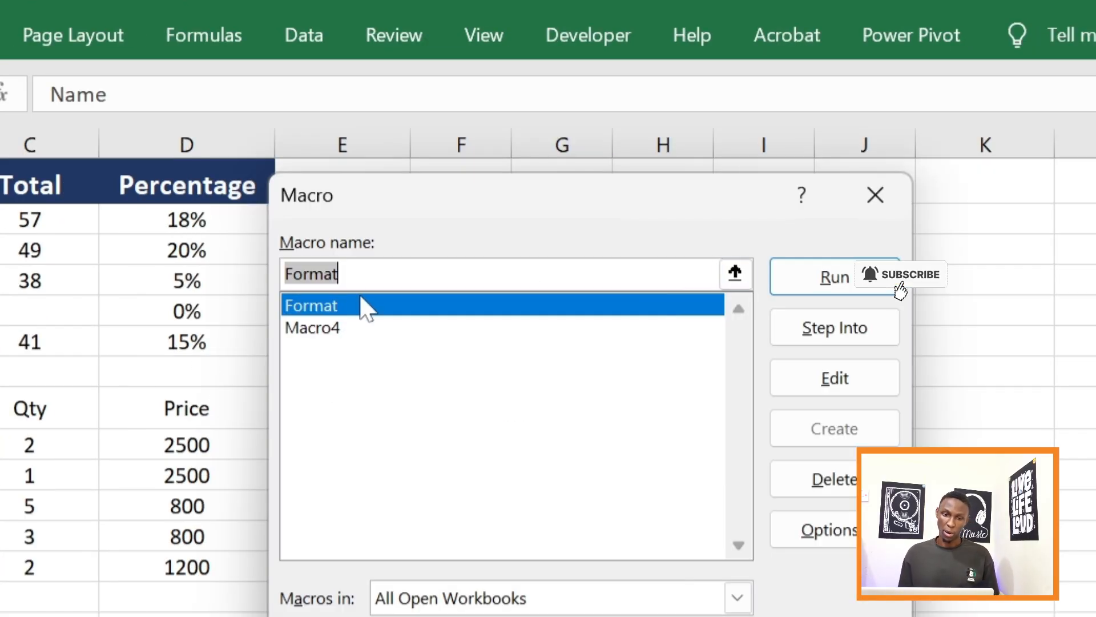
pyautogui.click(349, 311)
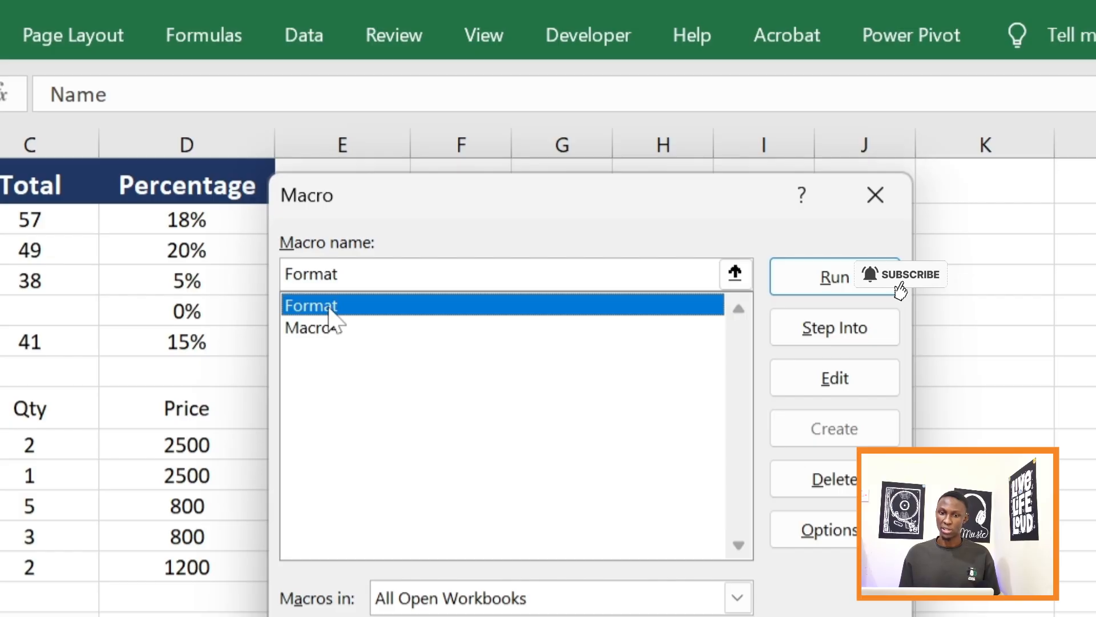
pyautogui.click(831, 280)
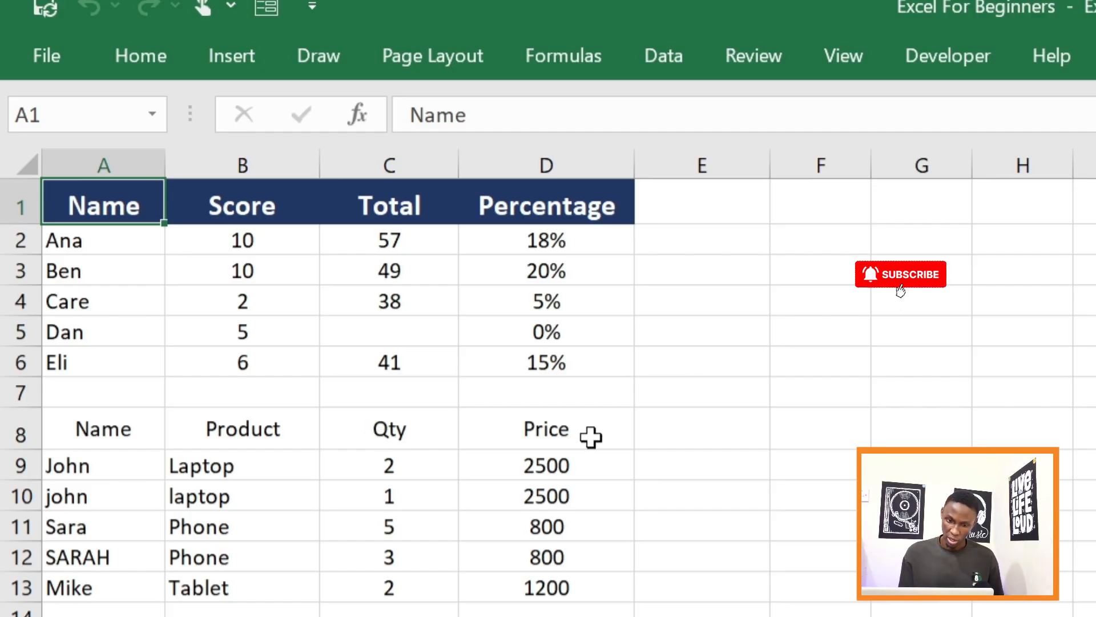
# Step: Run the Format macro again while cell A1 is still selected
pyautogui.hotkey('alt', 'F8')
pyautogui.click(652, 325)
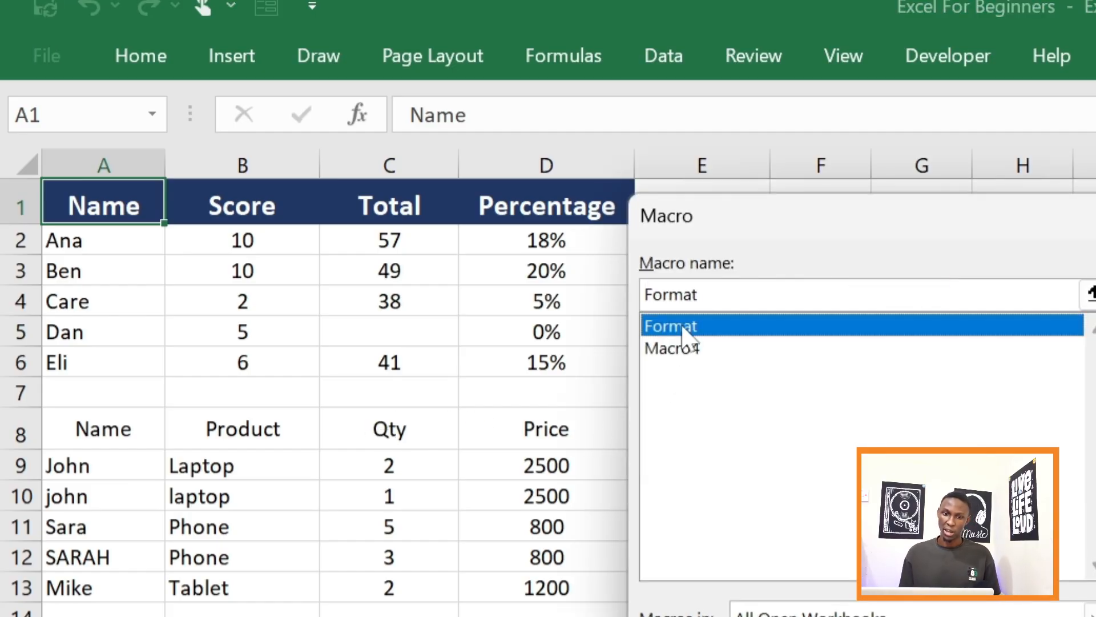
pyautogui.click(1095, 294)
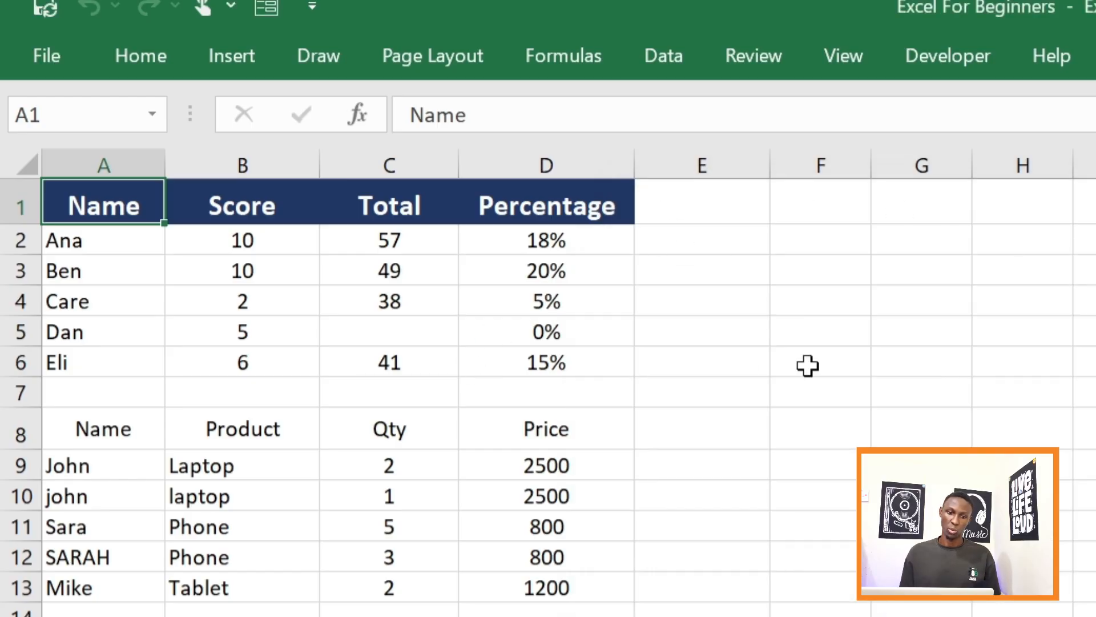
pyautogui.click(762, 465)
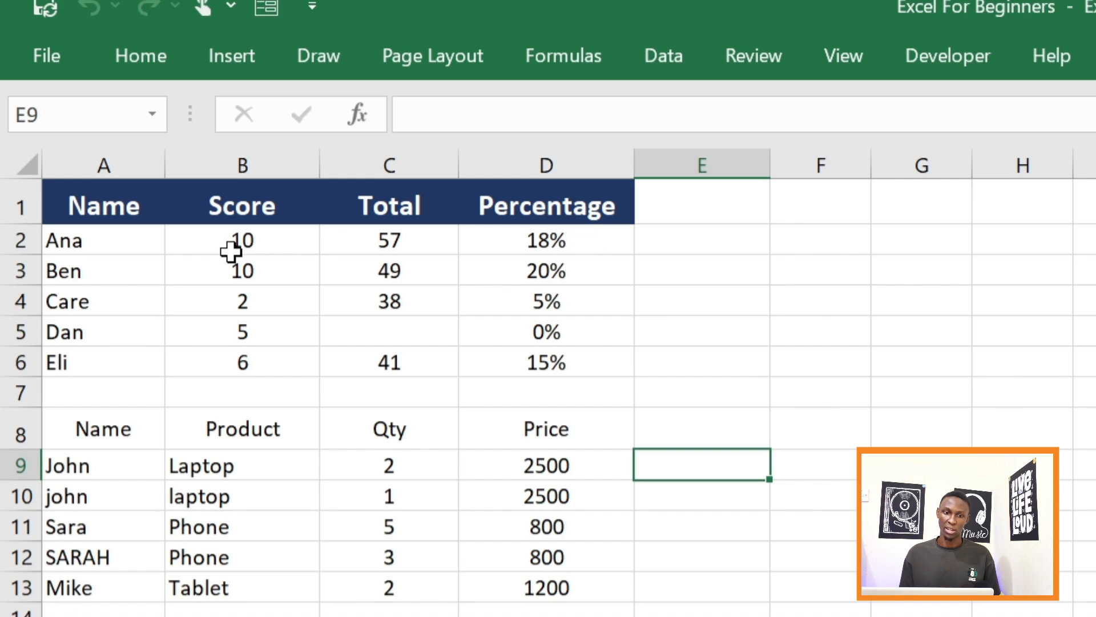
# Step: Try to apply the Format macro to the second table's header cells A8:D8
pyautogui.moveTo(83, 429); pyautogui.dragTo(513, 447)
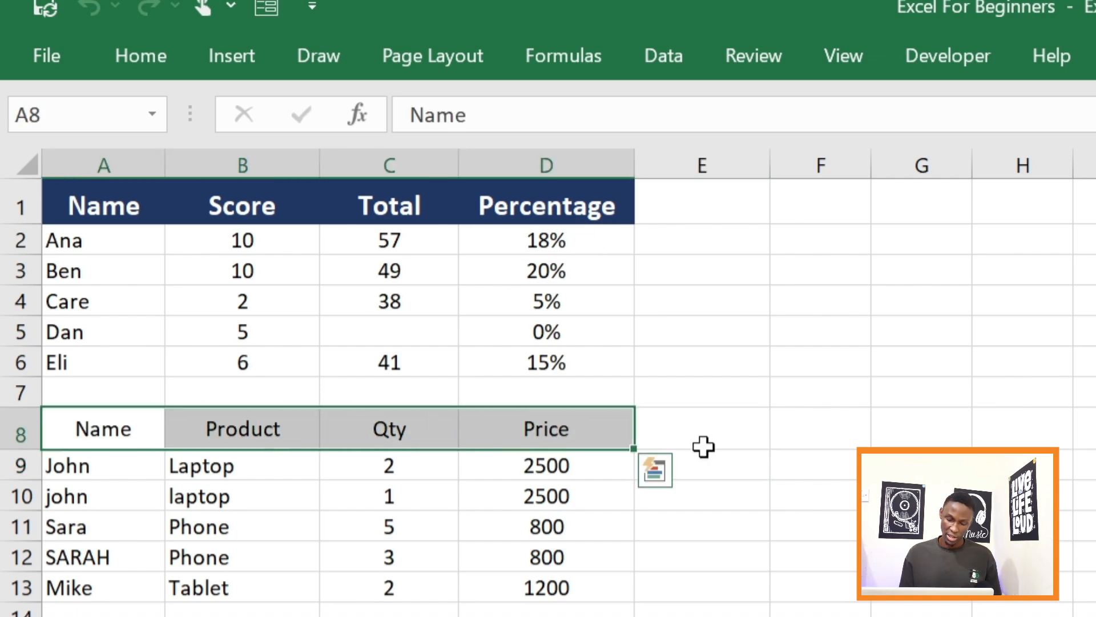
pyautogui.hotkey('alt', 'F8')
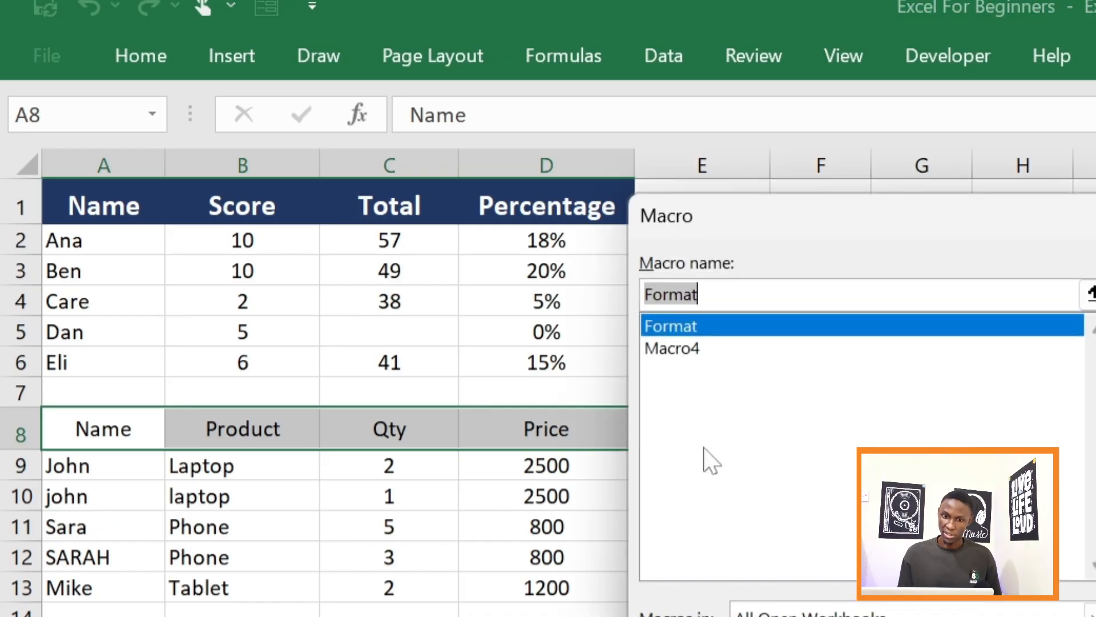
pyautogui.click(551, 262)
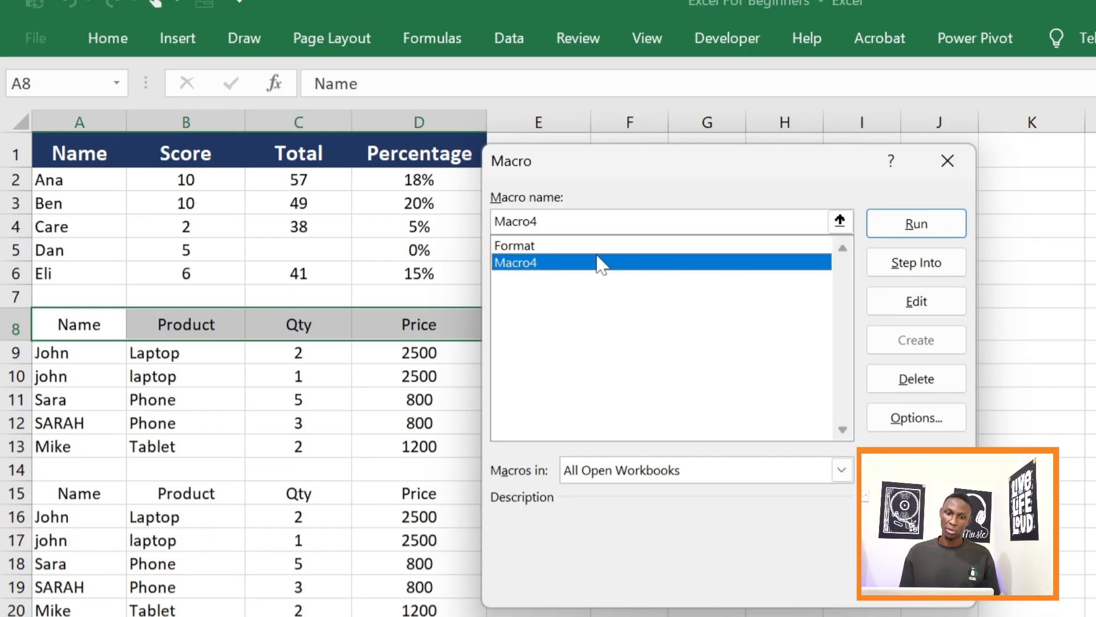
pyautogui.click(588, 246)
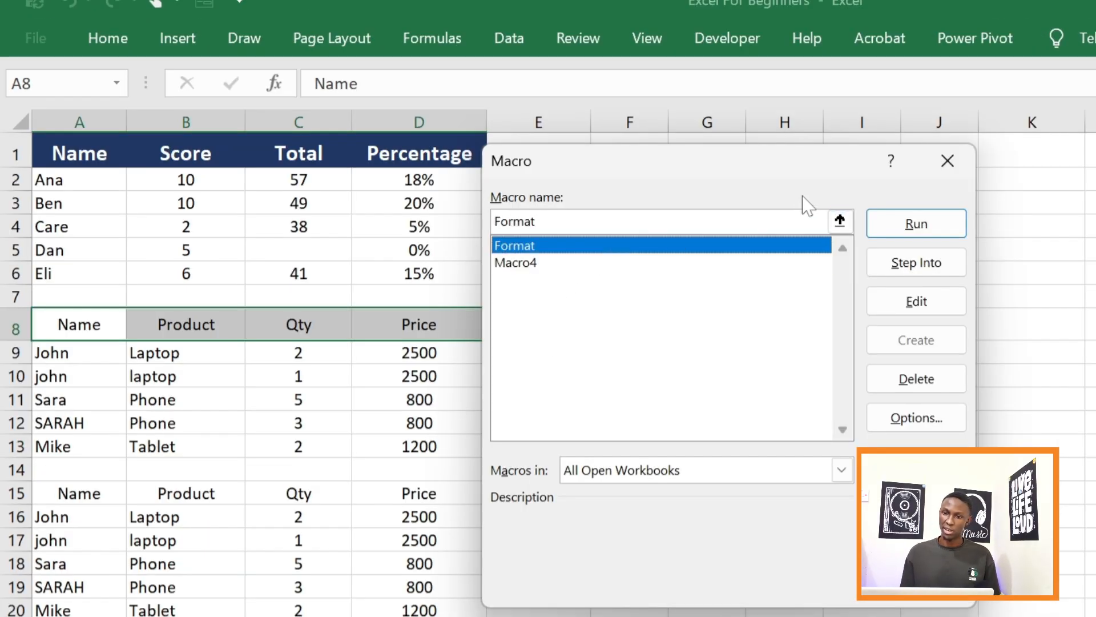
pyautogui.click(914, 223)
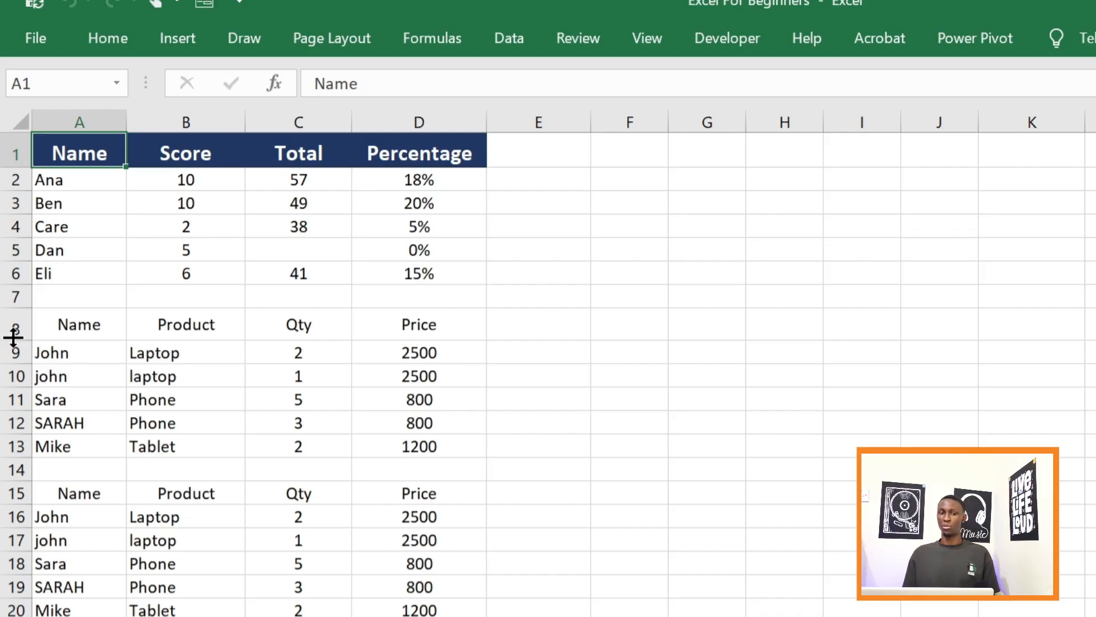
# Step: Select cell A8 and open the Format macro's code for editing
pyautogui.click(112, 325)
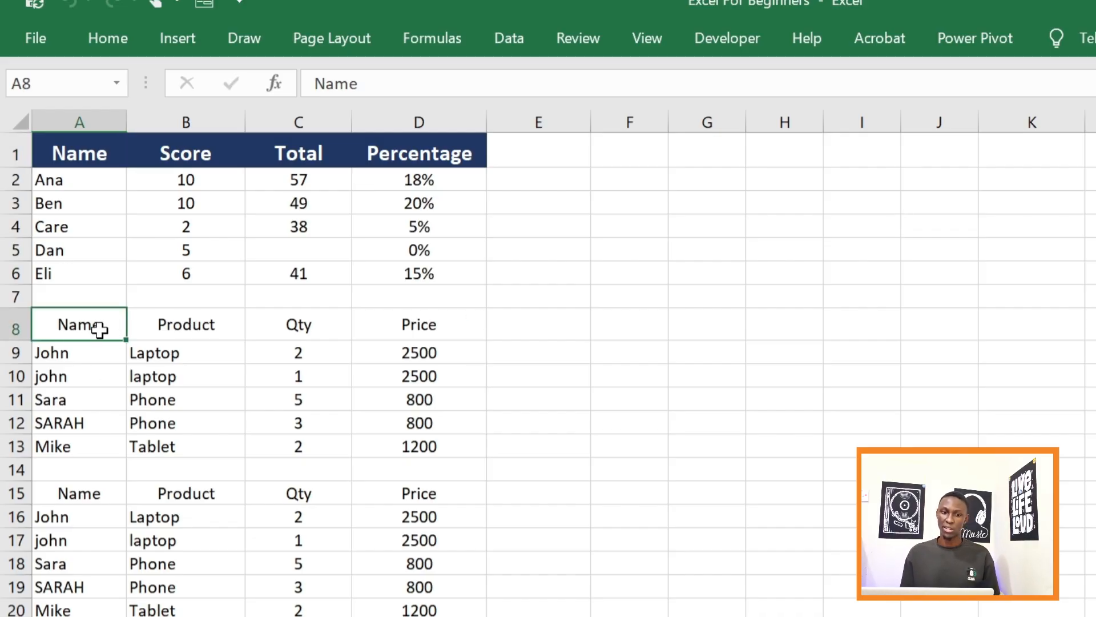
pyautogui.click(169, 321)
pyautogui.click(106, 325)
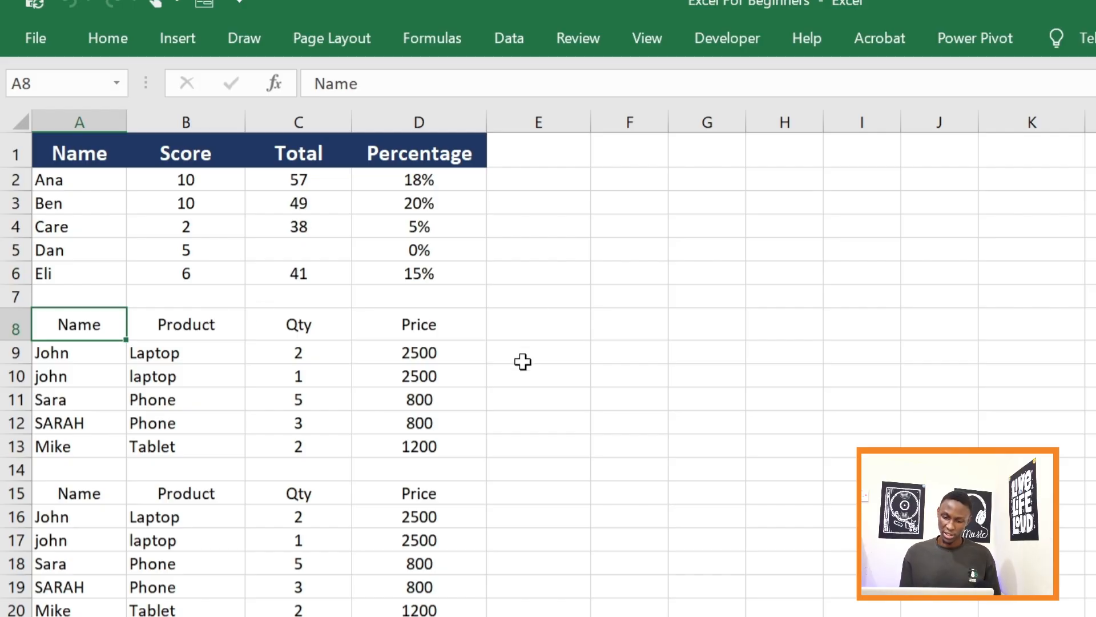
pyautogui.hotkey('alt', 'F8')
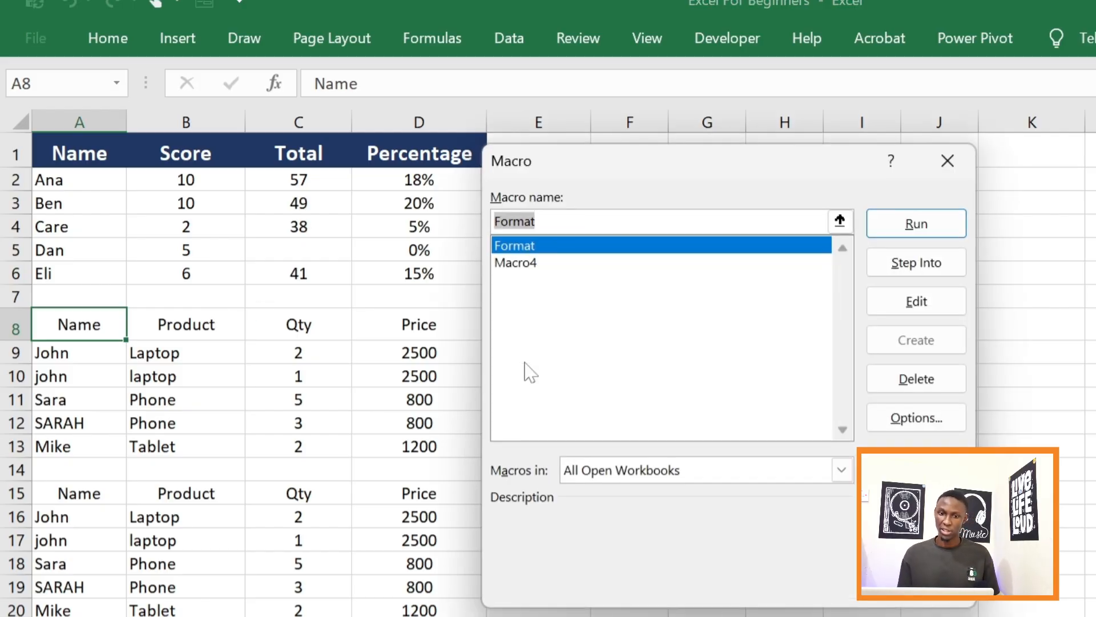
pyautogui.click(531, 248)
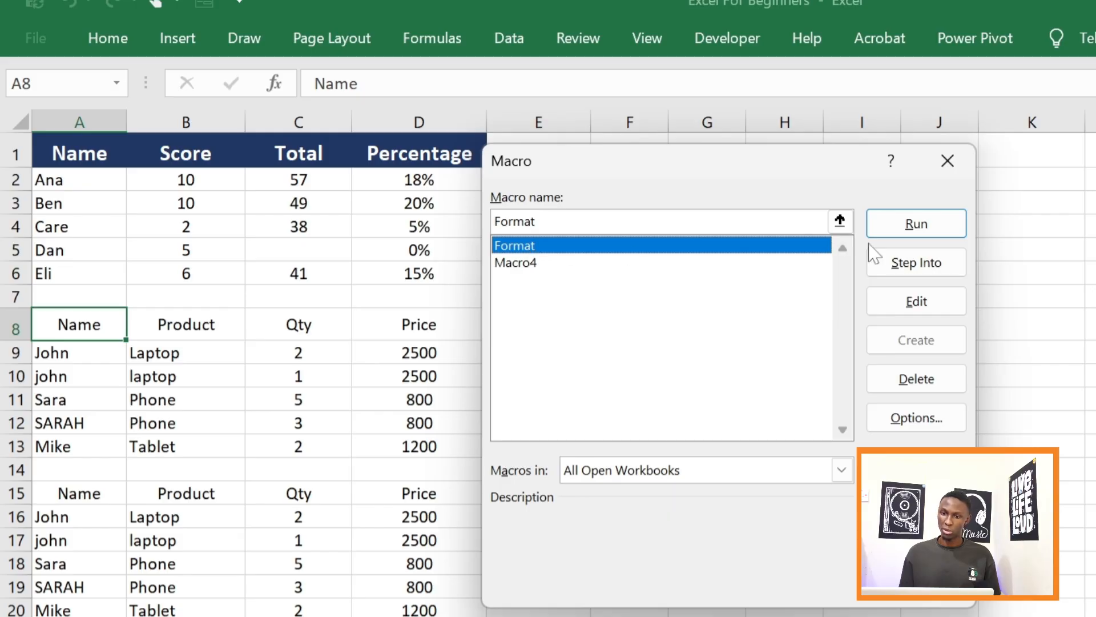
pyautogui.click(917, 301)
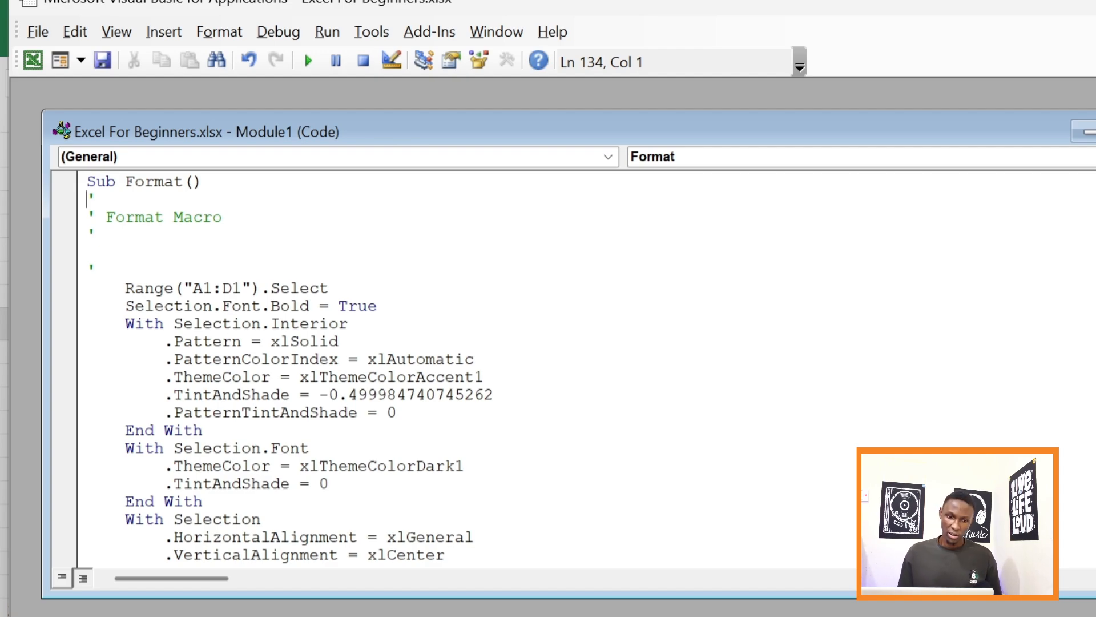
# Step: Delete the Range("A1:D1").Select line from the Format macro, run it on cell A8 and return to the worksheet
pyautogui.scroll(-3, 286, 371)
pyautogui.scroll(3, 286, 372)
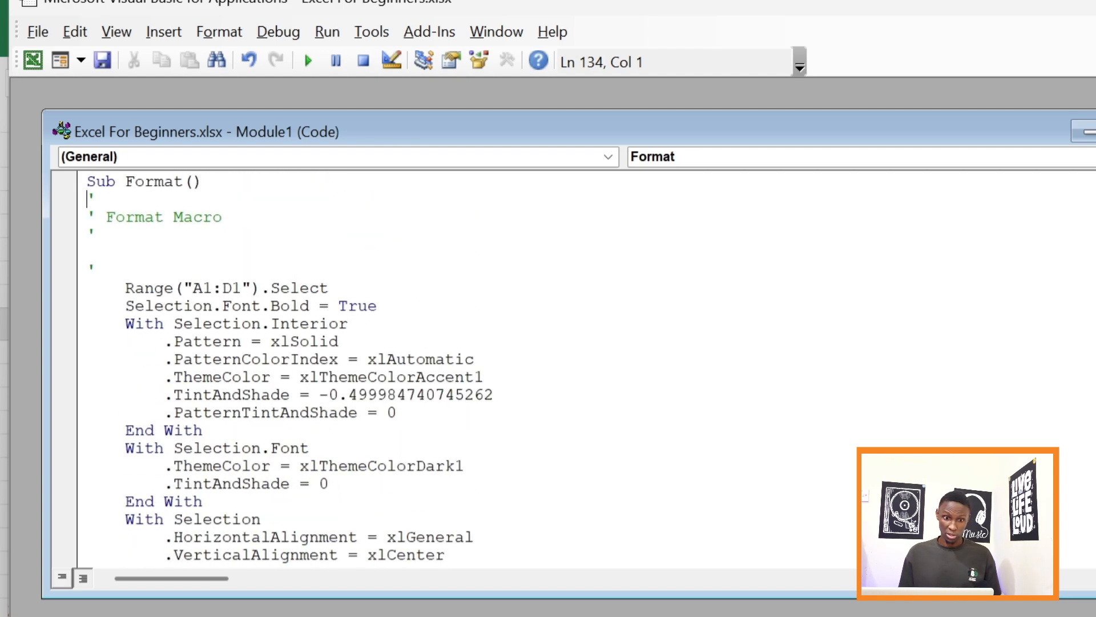
pyautogui.scroll(-1, 286, 371)
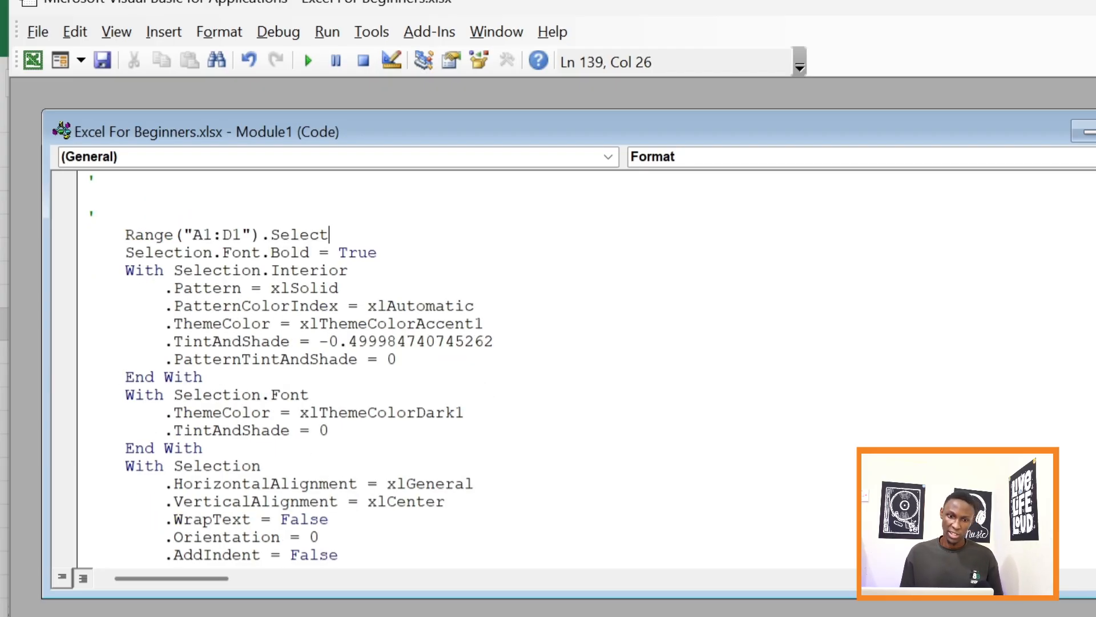
pyautogui.moveTo(329, 234); pyautogui.dragTo(136, 234)
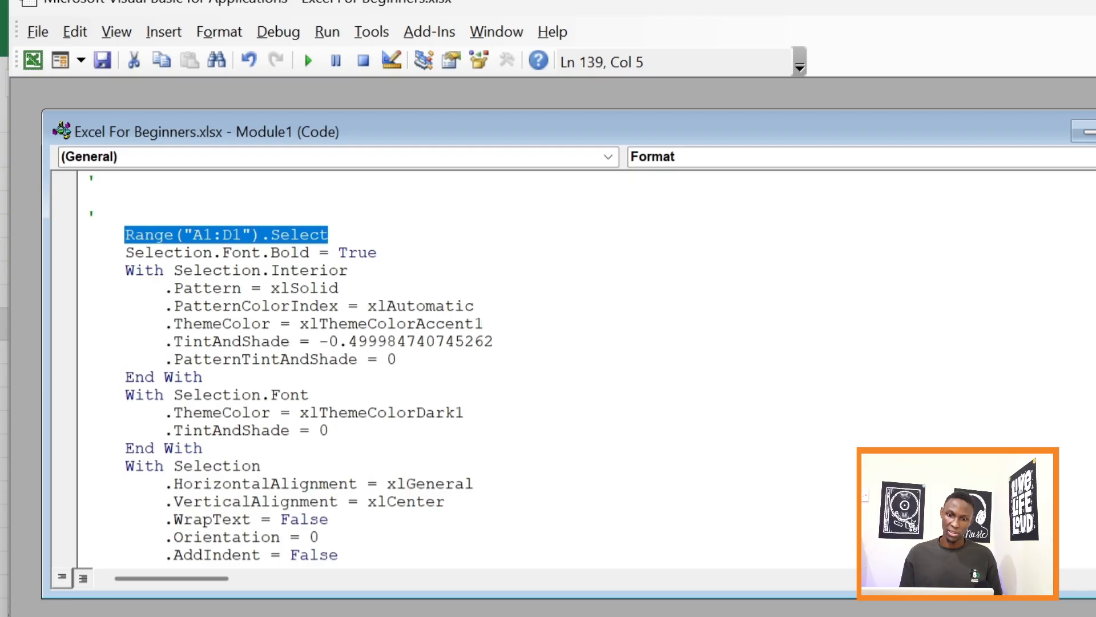
pyautogui.press('Delete')
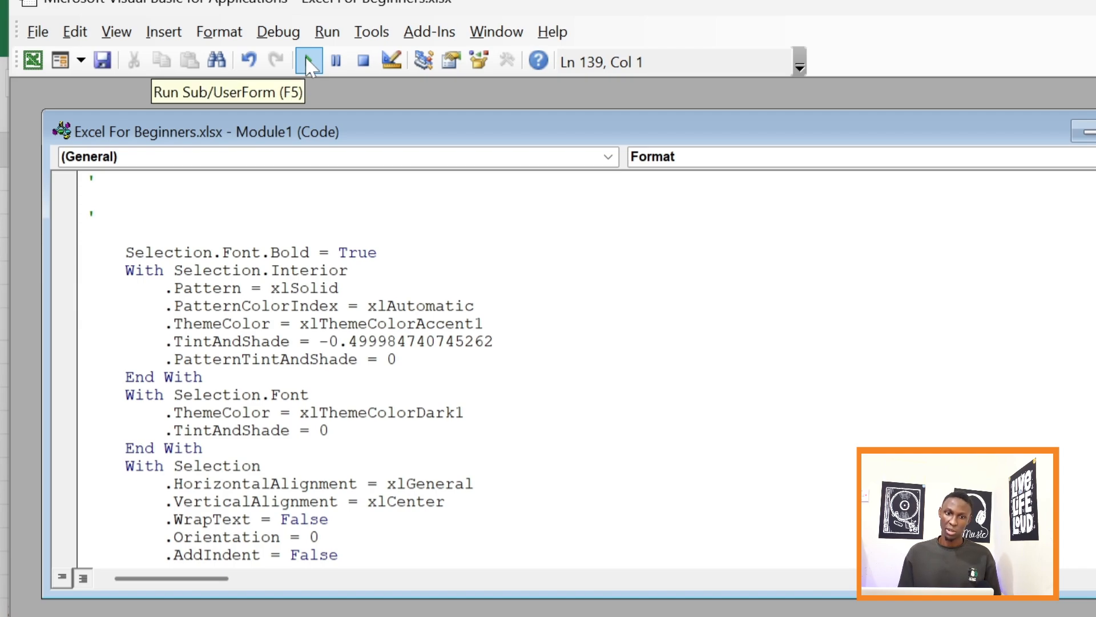
pyautogui.click(308, 61)
pyautogui.hotkey('alt', 'F11')
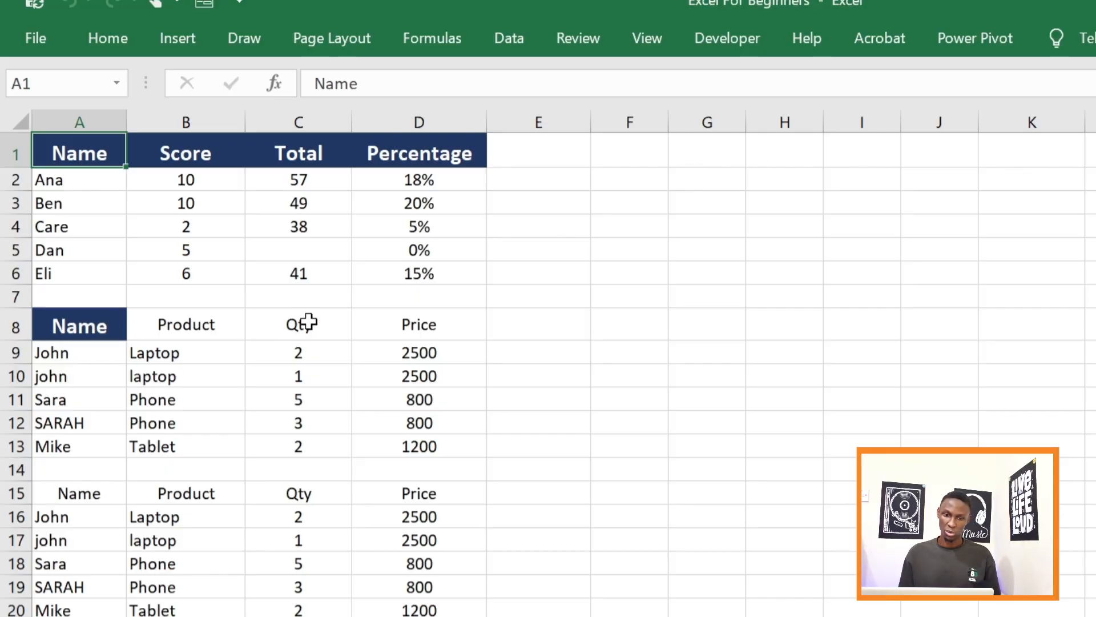
# Step: Run the edited Format macro on the second table's header cells A8:D8
pyautogui.click(93, 328)
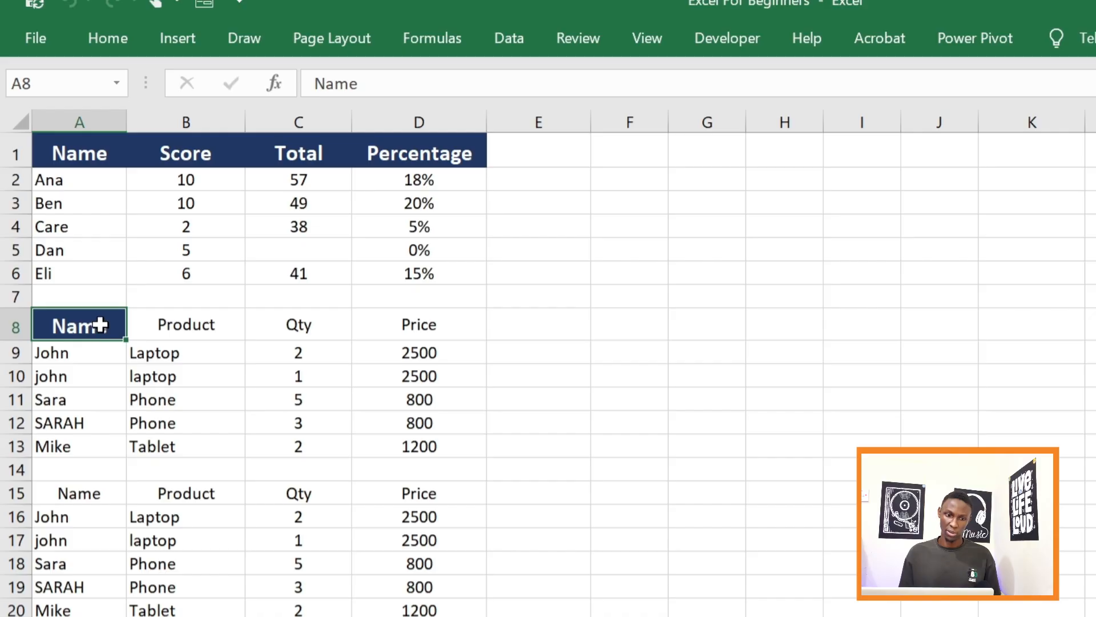
pyautogui.moveTo(100, 325); pyautogui.dragTo(370, 331)
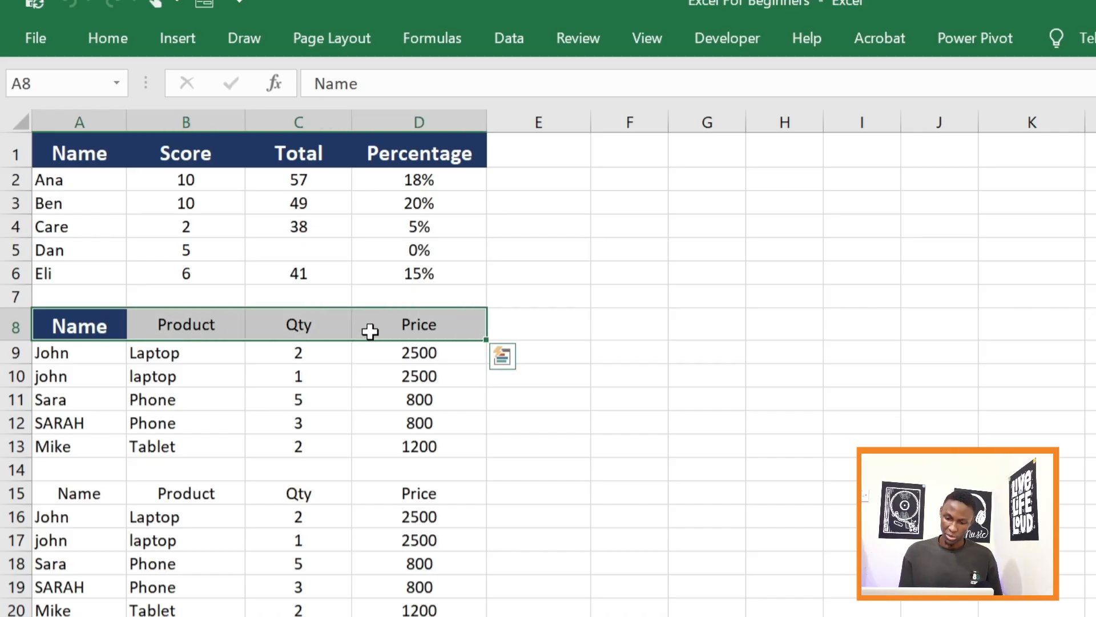
pyautogui.hotkey('alt', 'F8')
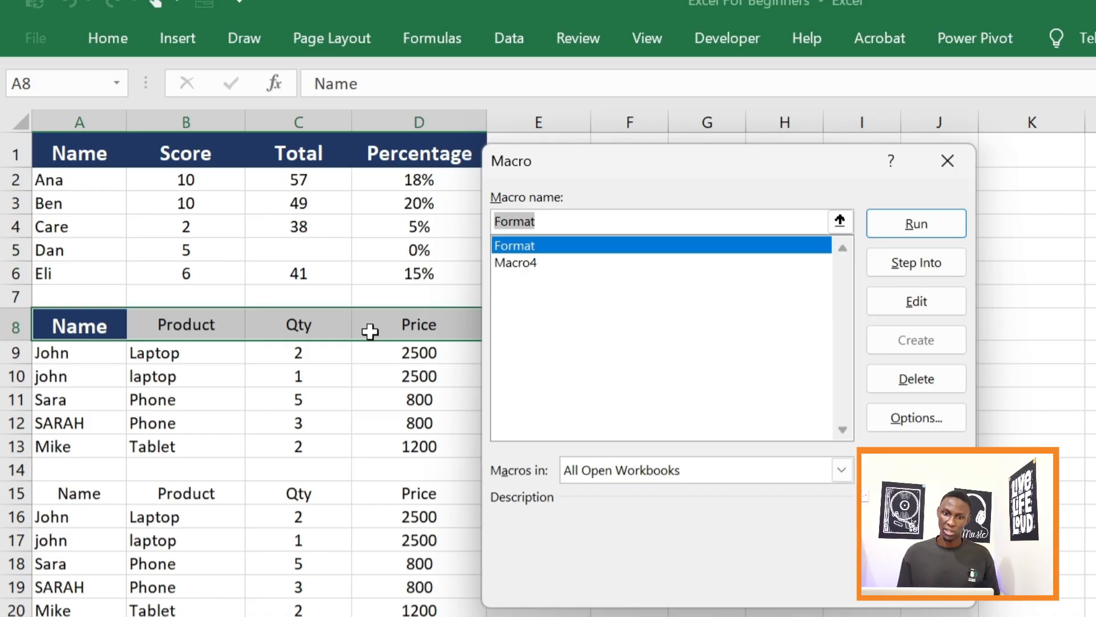
pyautogui.click(526, 249)
pyautogui.click(945, 223)
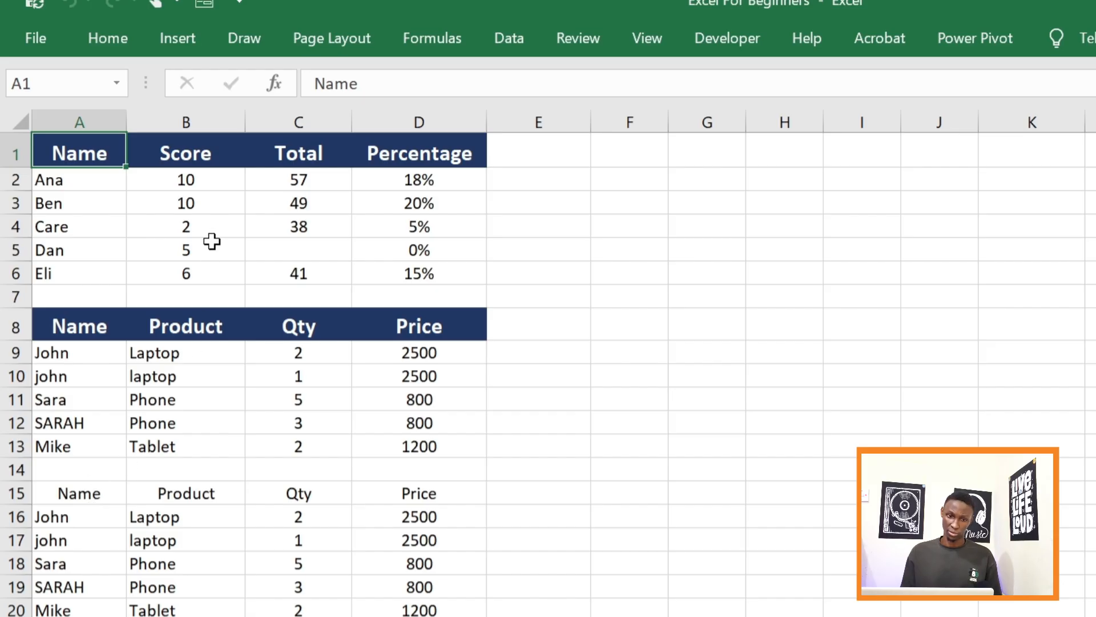
pyautogui.click(86, 492)
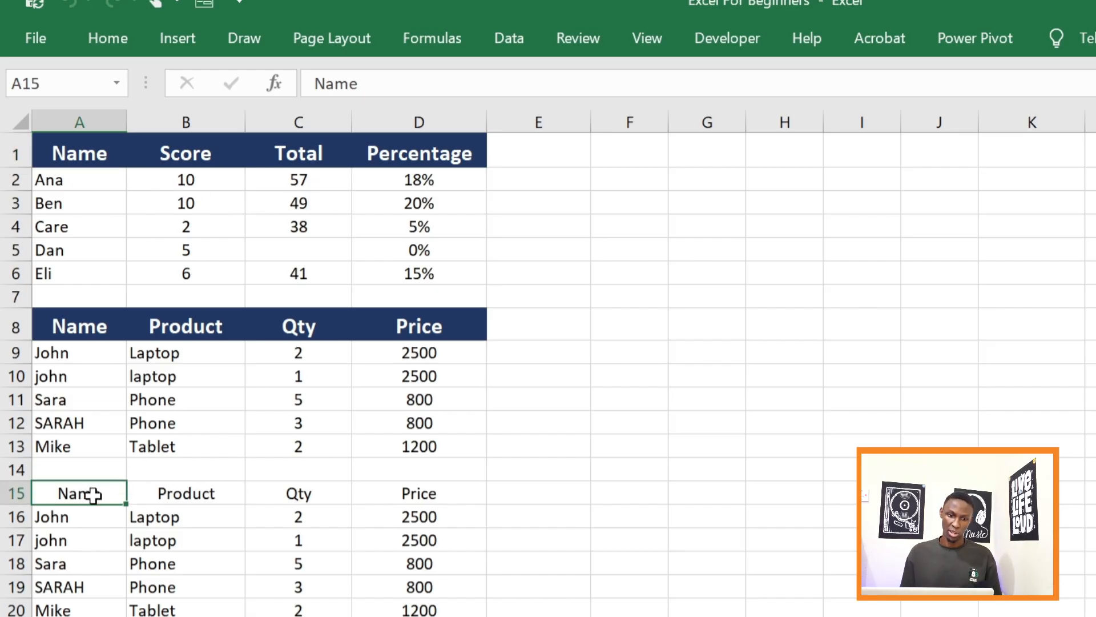
pyautogui.moveTo(93, 494); pyautogui.dragTo(383, 495)
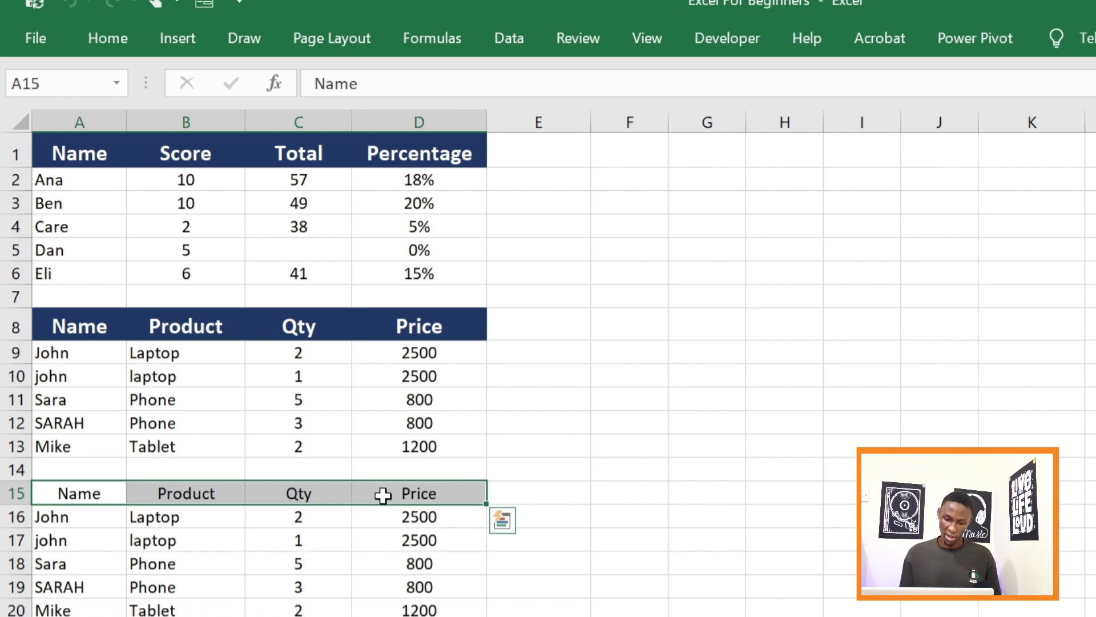
pyautogui.press('alt')
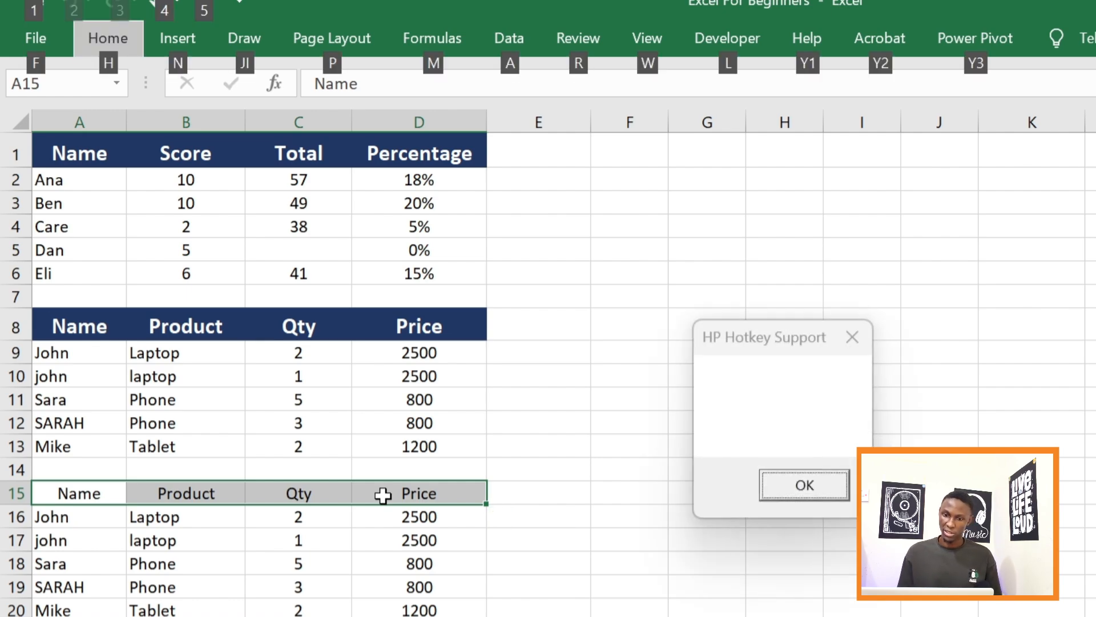
pyautogui.click(851, 338)
pyautogui.click(623, 318)
pyautogui.click(91, 492)
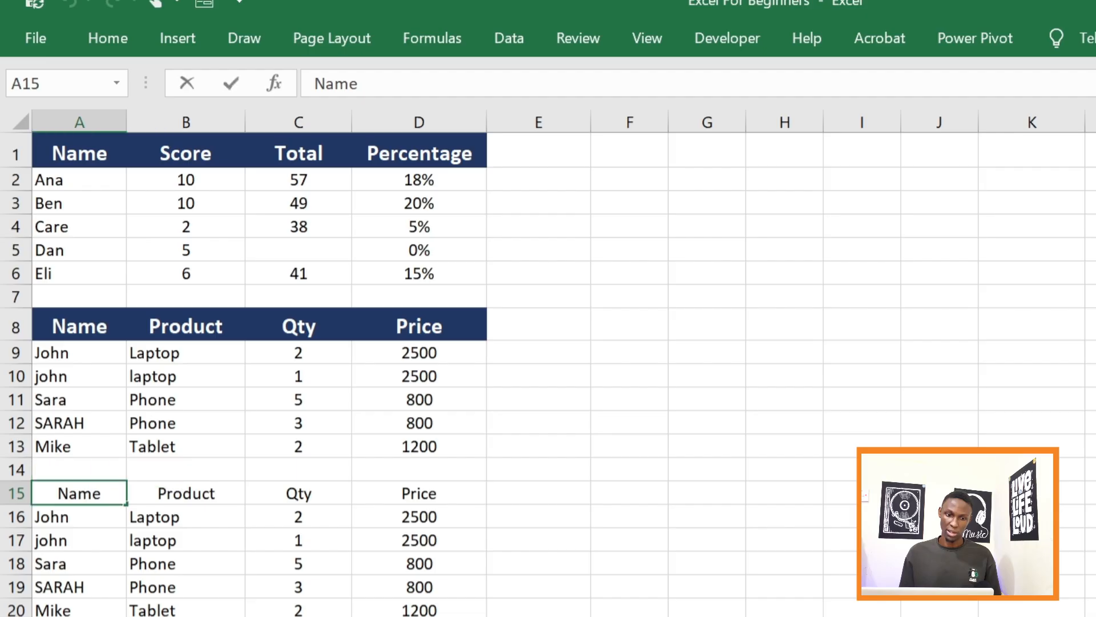
pyautogui.click(568, 474)
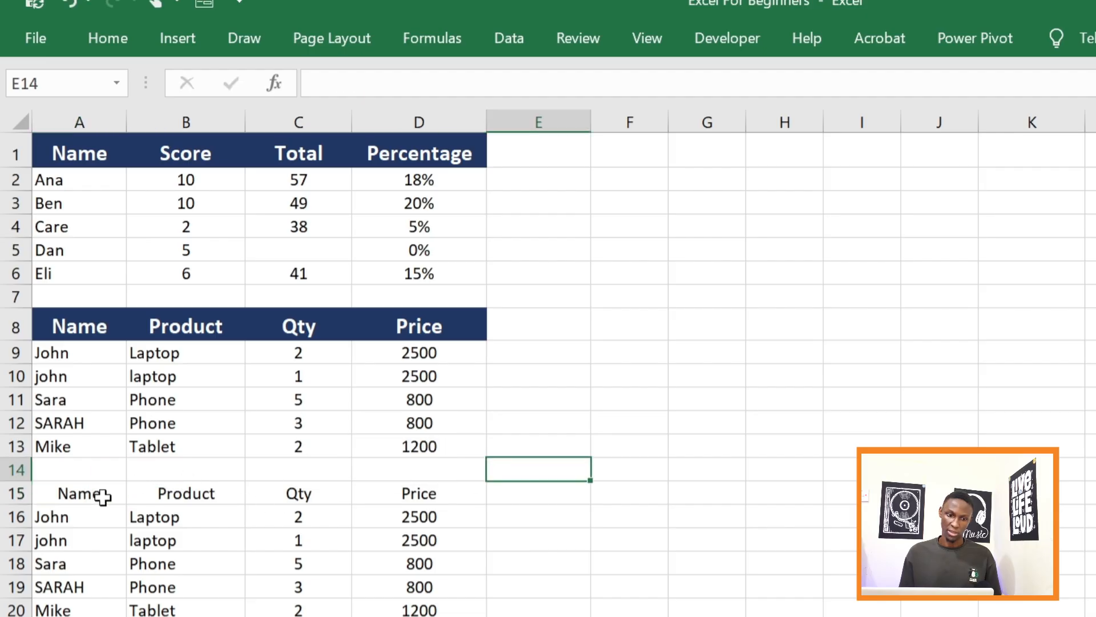
# Step: Run the Format macro on the third table's header cells A15:D15
pyautogui.moveTo(102, 494); pyautogui.dragTo(371, 502)
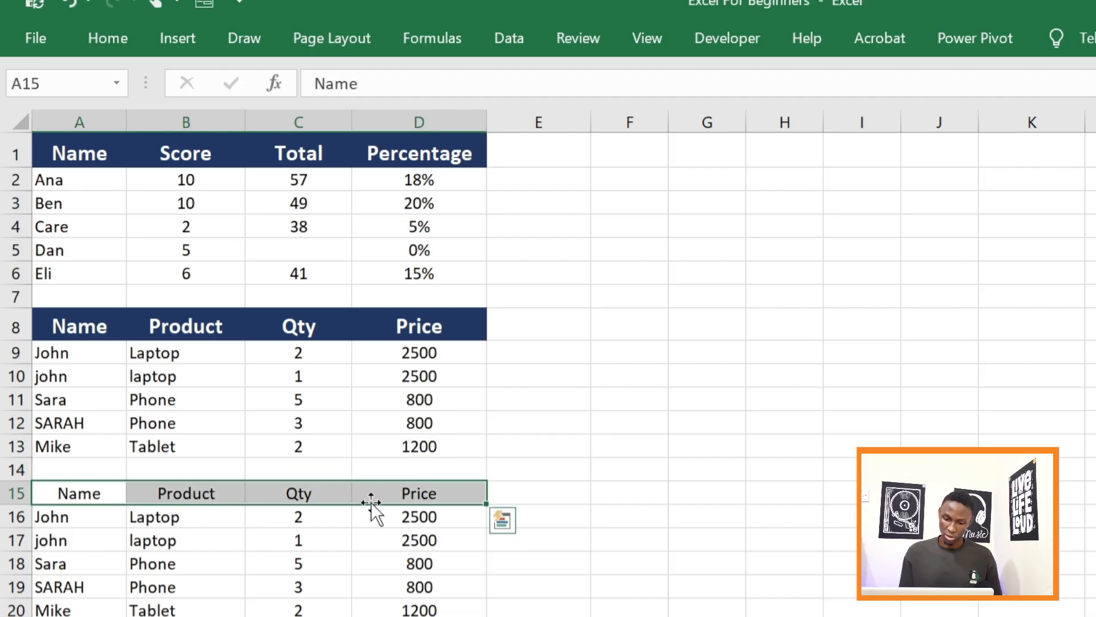
pyautogui.hotkey('alt', 'F8')
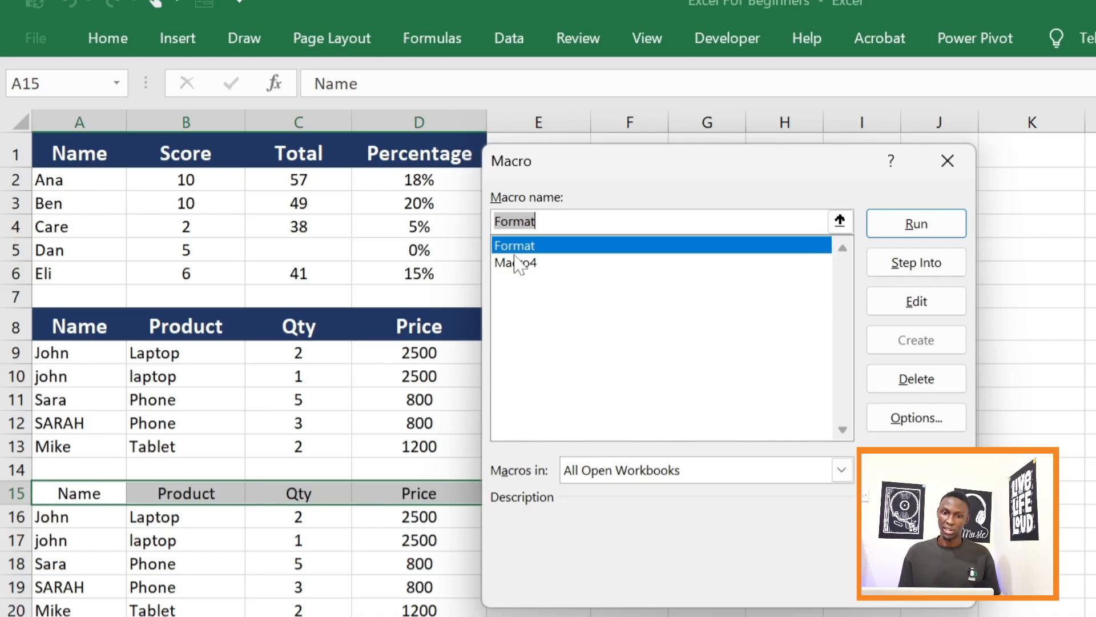
pyautogui.click(531, 245)
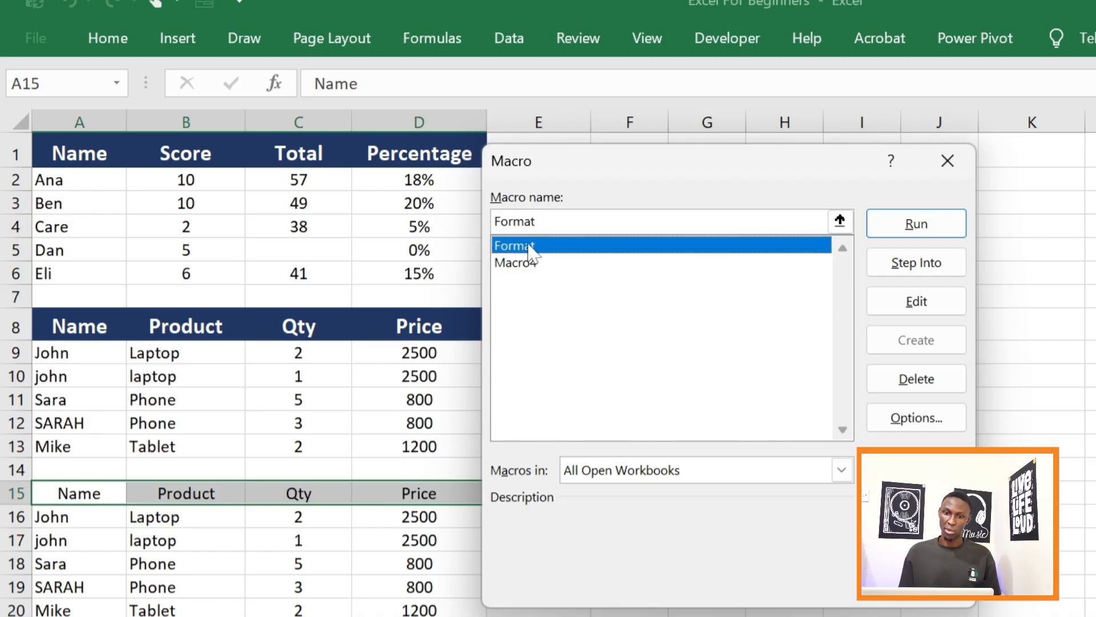
pyautogui.click(945, 222)
pyautogui.click(697, 543)
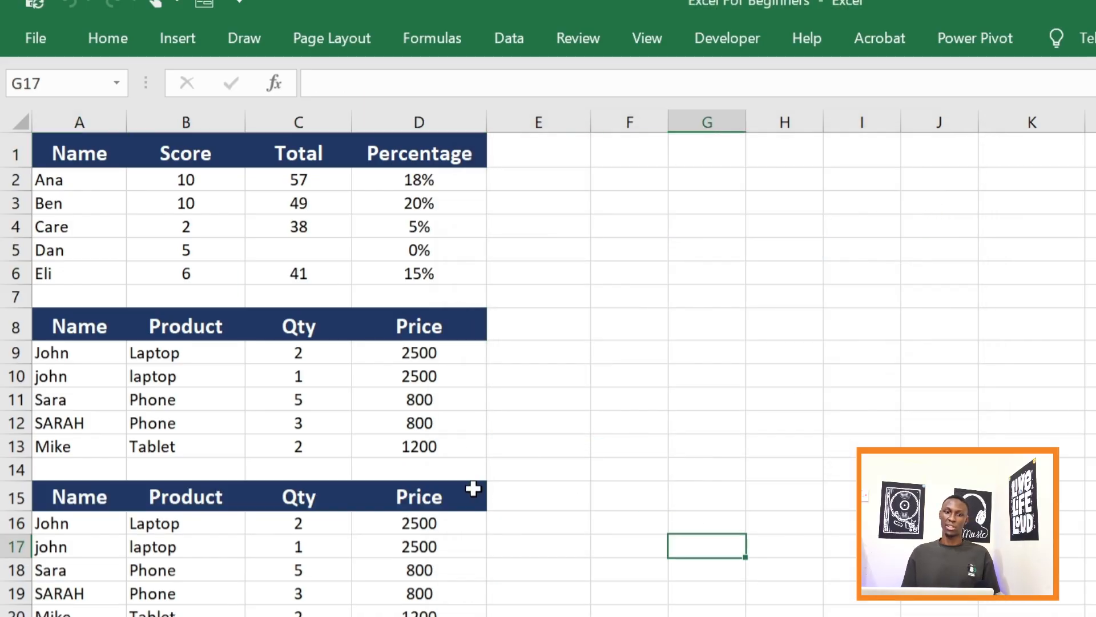
# Step: Run the Format macro on the two Phone cells B11:B12 in the second table
pyautogui.click(145, 402)
pyautogui.click(156, 442)
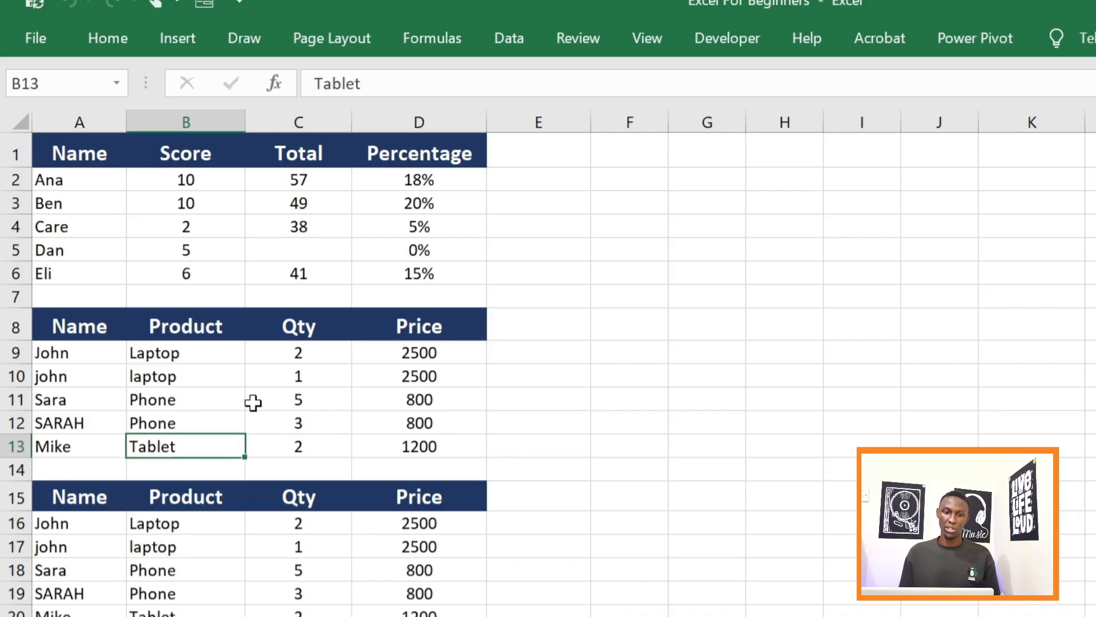
pyautogui.moveTo(193, 402); pyautogui.dragTo(193, 431)
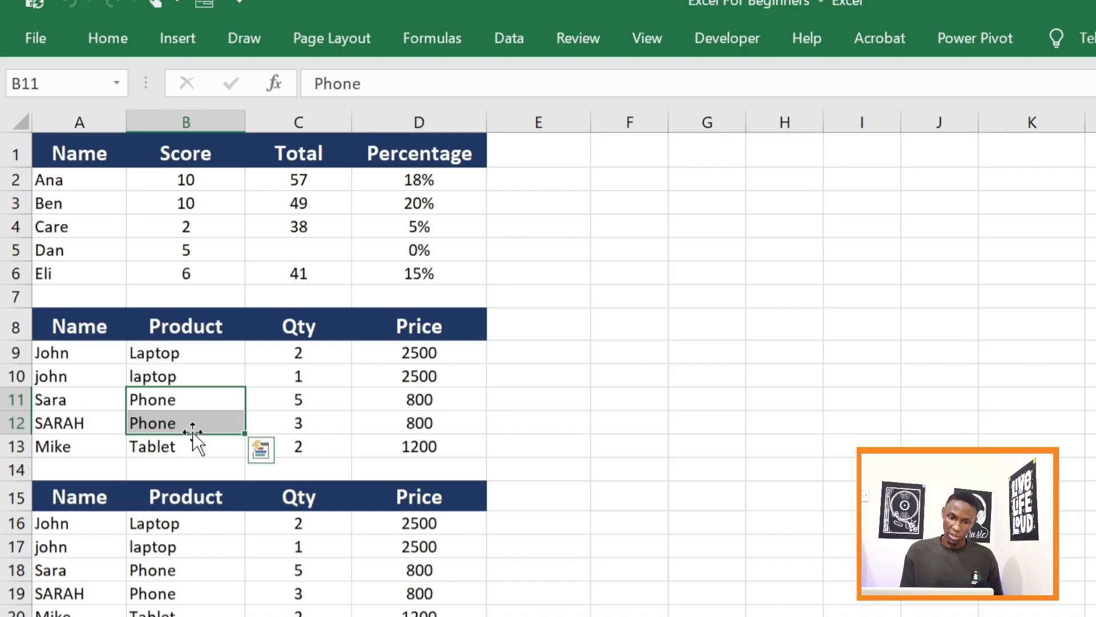
pyautogui.hotkey('alt', 'F8')
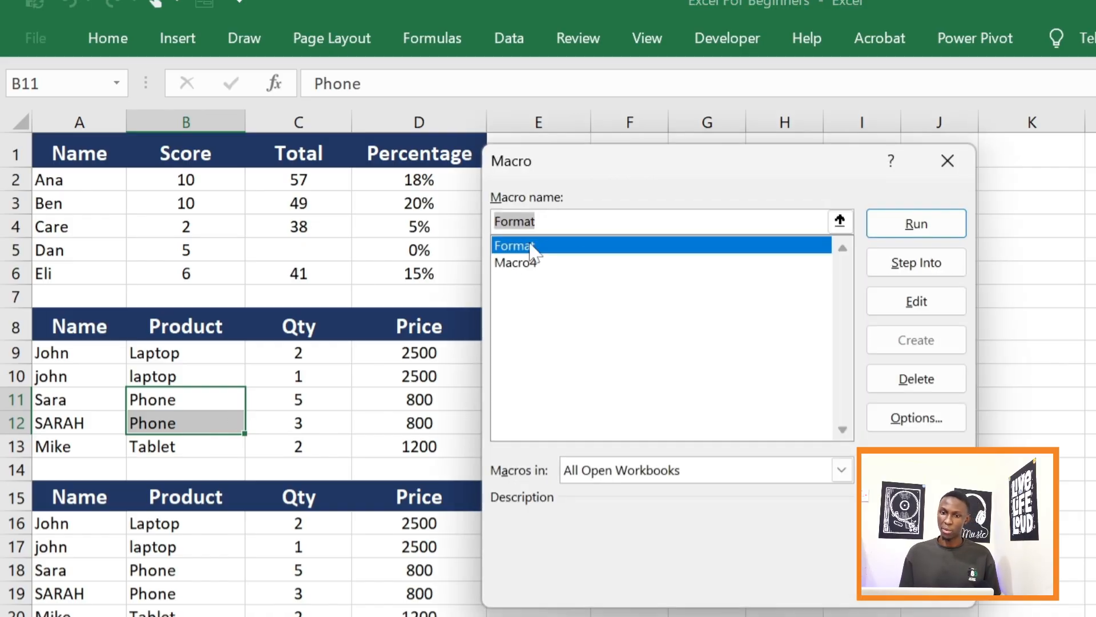
pyautogui.click(956, 225)
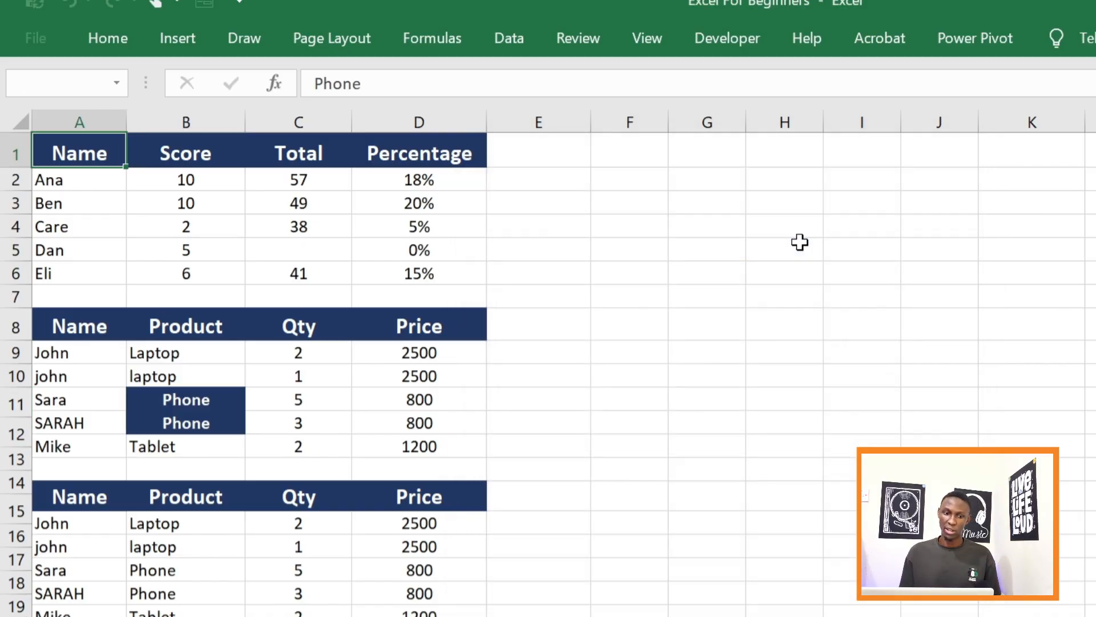
# Step: Run the Format macro on cell D19 in the third table's Price column
pyautogui.click(386, 412)
pyautogui.click(303, 615)
pyautogui.moveTo(440, 607); pyautogui.dragTo(437, 616)
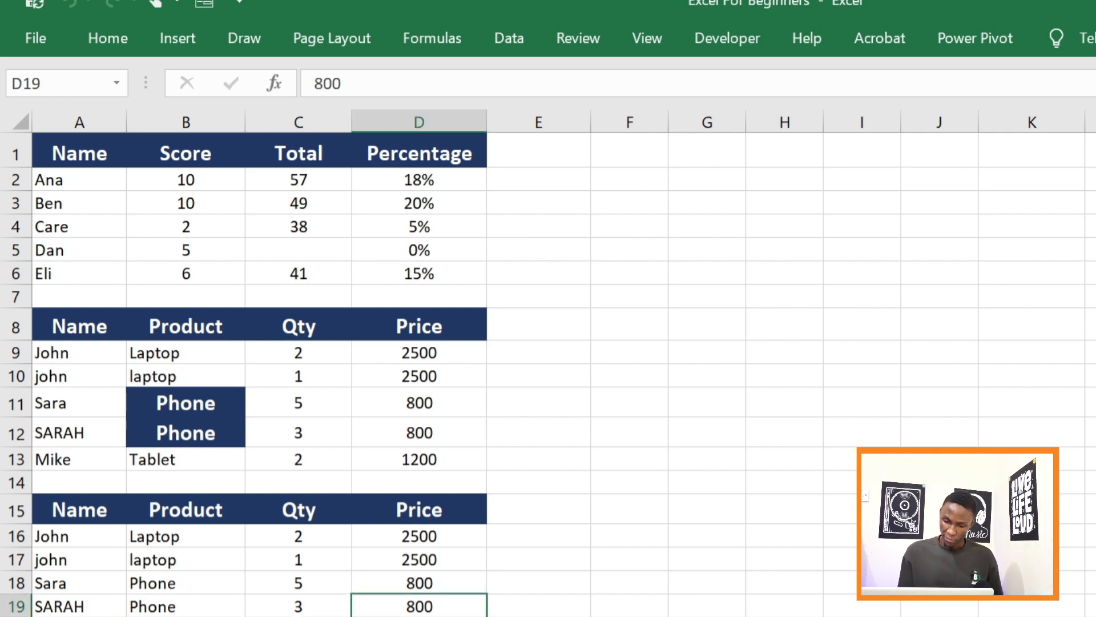
pyautogui.hotkey('alt', 'F8')
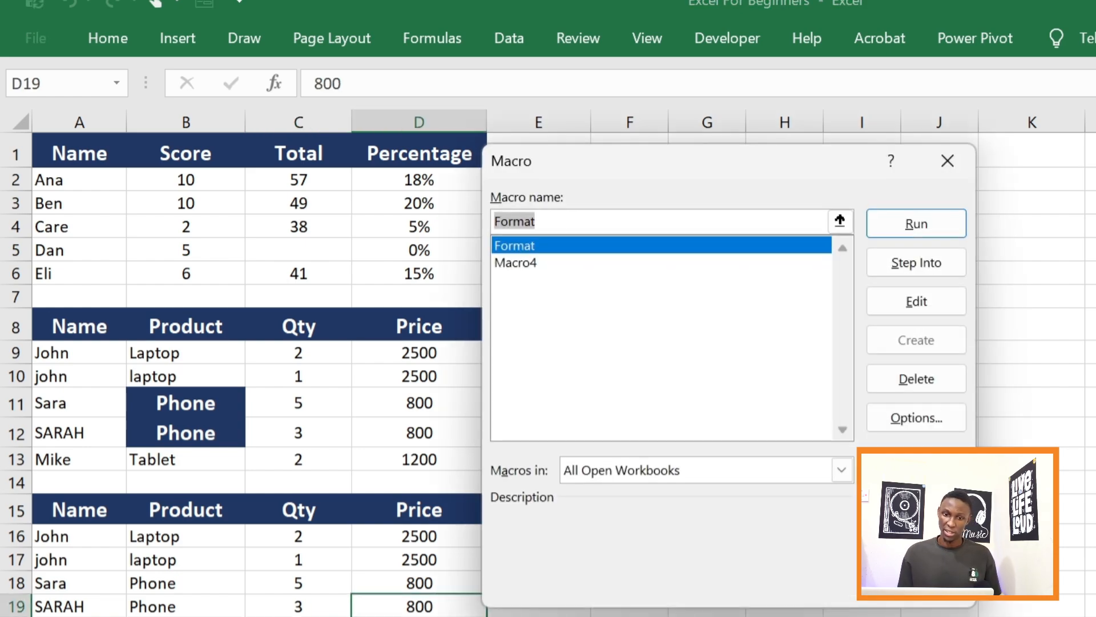
pyautogui.click(522, 245)
pyautogui.click(889, 237)
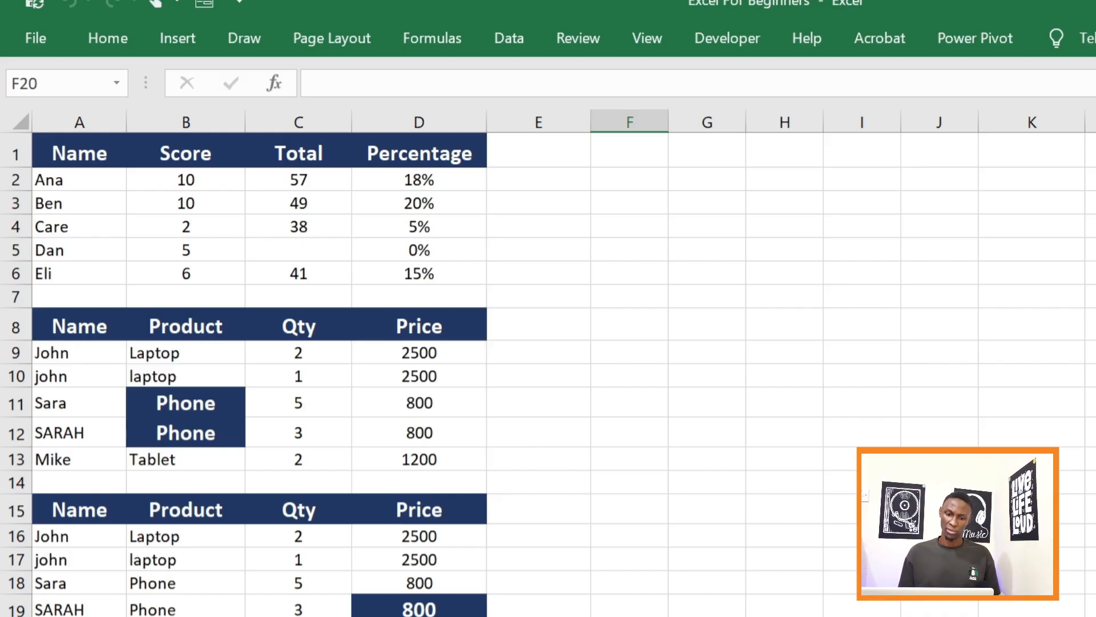
# Step: Switch to the worksheet with the sales tables and look over its three tables, starting at A1, A9 and A17
pyautogui.click(228, 615)
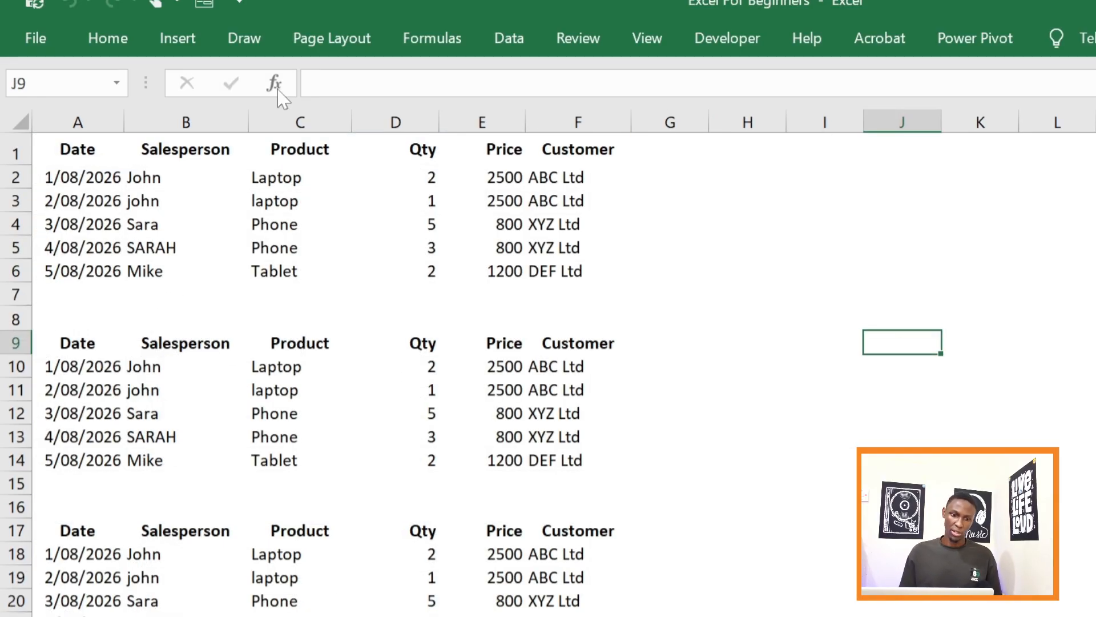
pyautogui.moveTo(78, 152); pyautogui.dragTo(549, 273)
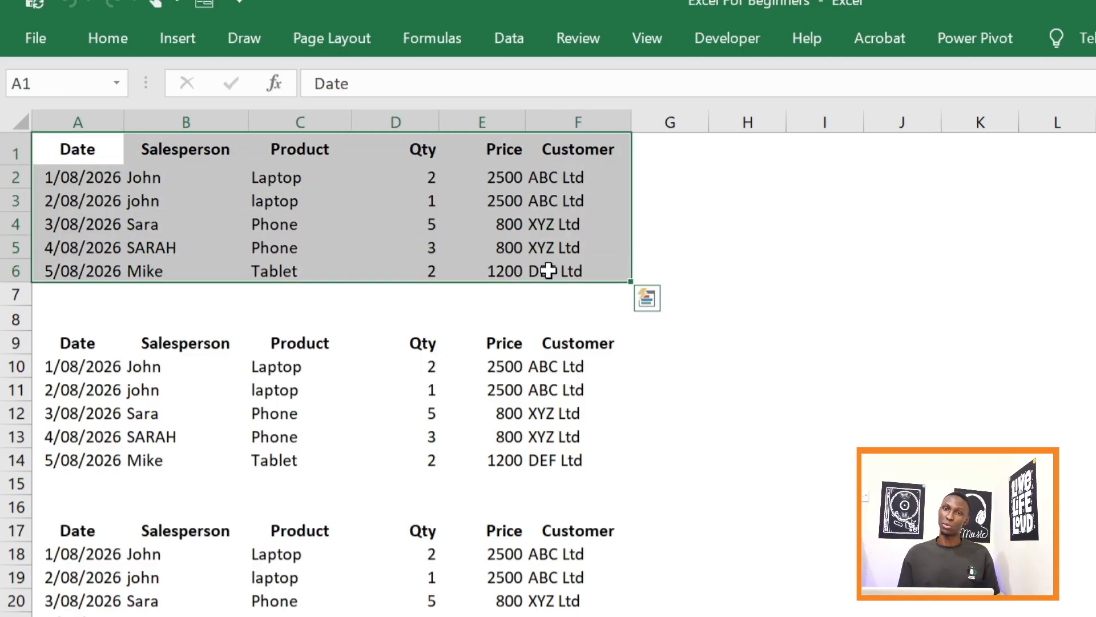
pyautogui.moveTo(121, 343); pyautogui.dragTo(558, 460)
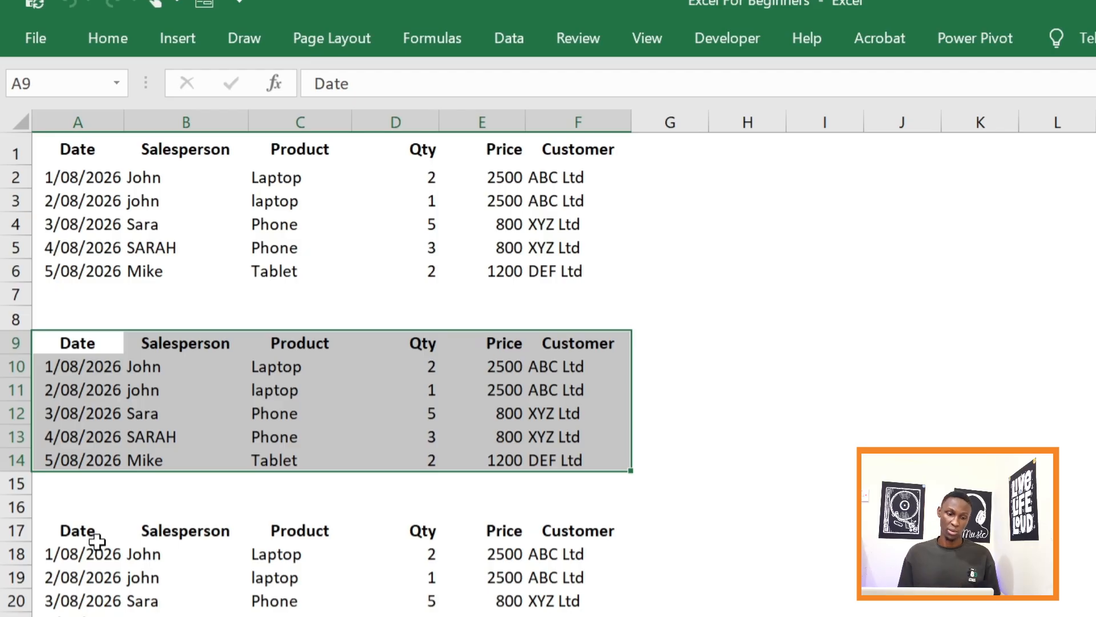
pyautogui.moveTo(71, 528); pyautogui.dragTo(571, 616)
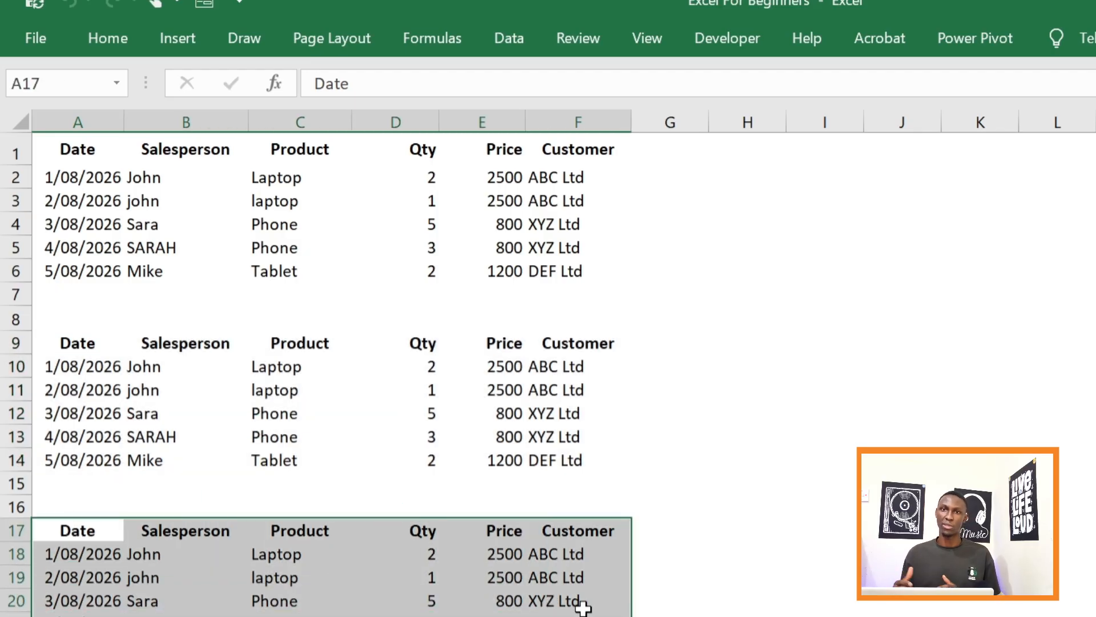
pyautogui.click(717, 502)
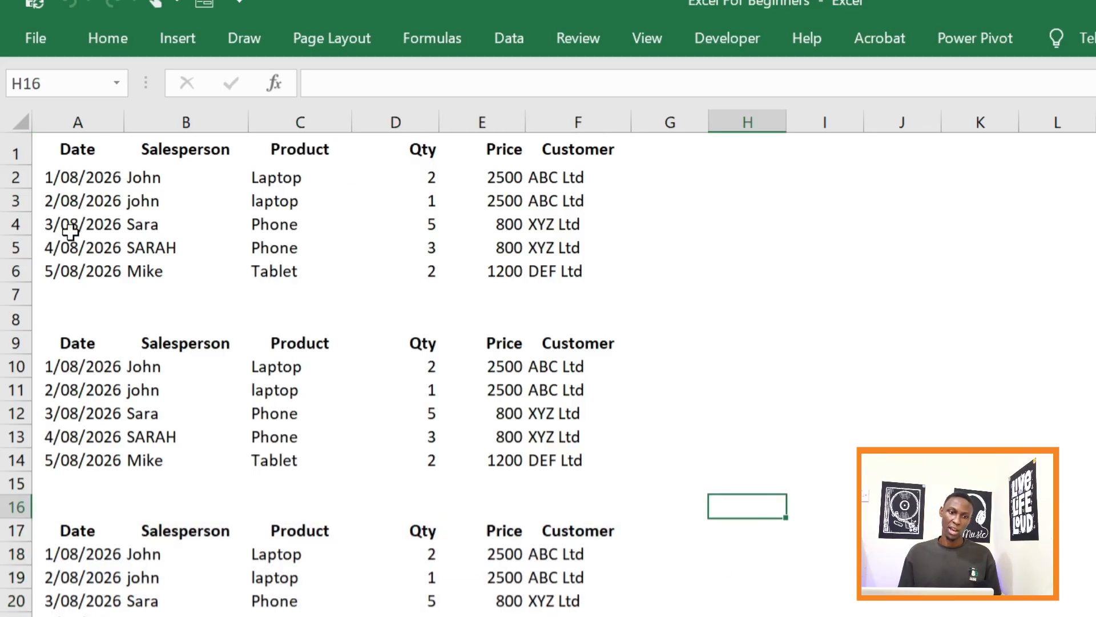
# Step: Examine the unformatted Date, Salesperson, Product, Qty, Price and Customer columns of the first sales table
pyautogui.moveTo(85, 178); pyautogui.dragTo(74, 255)
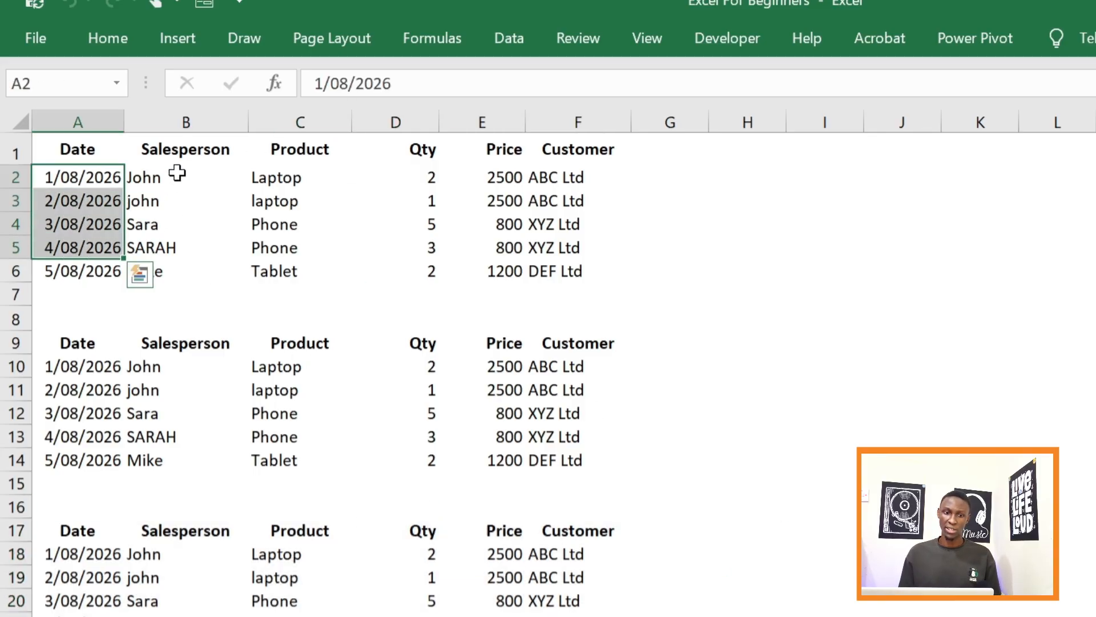
pyautogui.moveTo(176, 173); pyautogui.dragTo(171, 246)
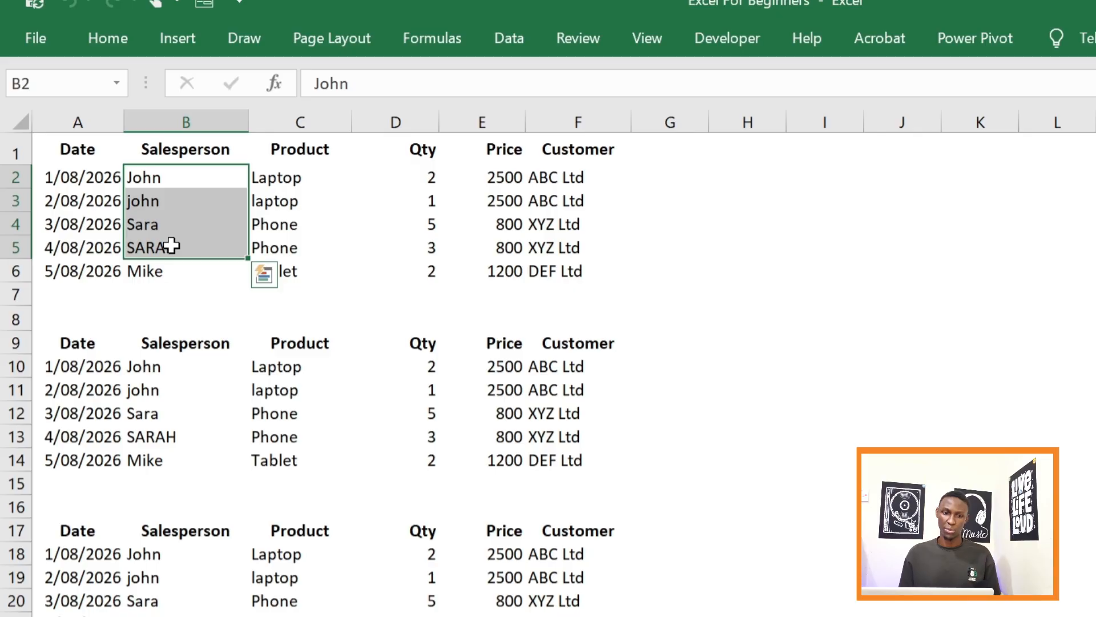
pyautogui.moveTo(286, 178); pyautogui.dragTo(319, 292)
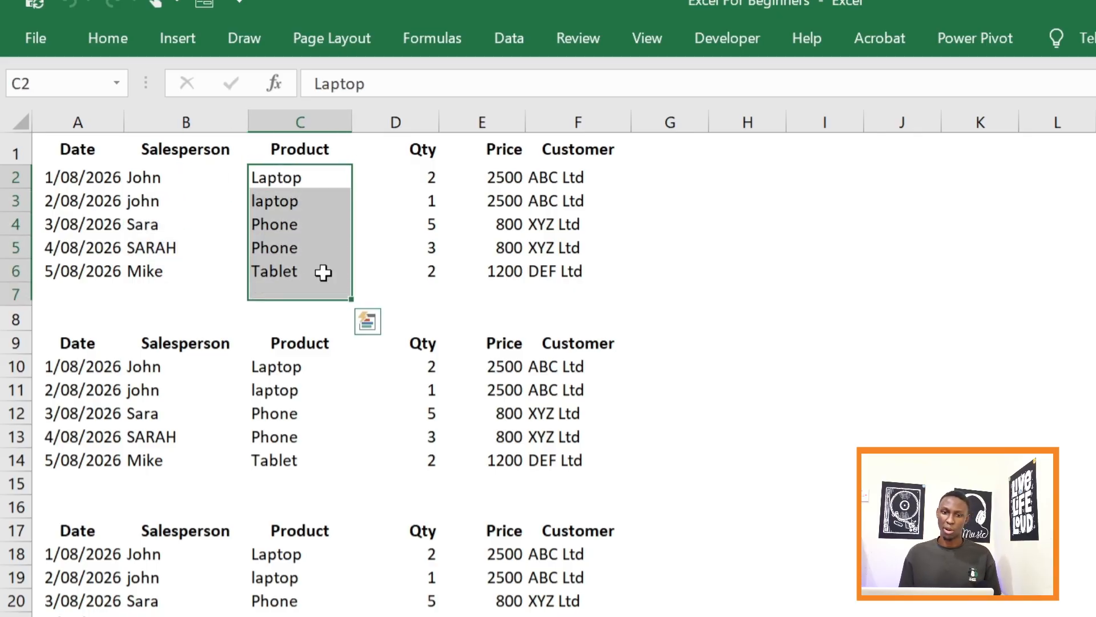
pyautogui.moveTo(432, 171); pyautogui.dragTo(428, 247)
pyautogui.moveTo(505, 174); pyautogui.dragTo(498, 223)
pyautogui.moveTo(556, 177); pyautogui.dragTo(567, 245)
pyautogui.click(662, 205)
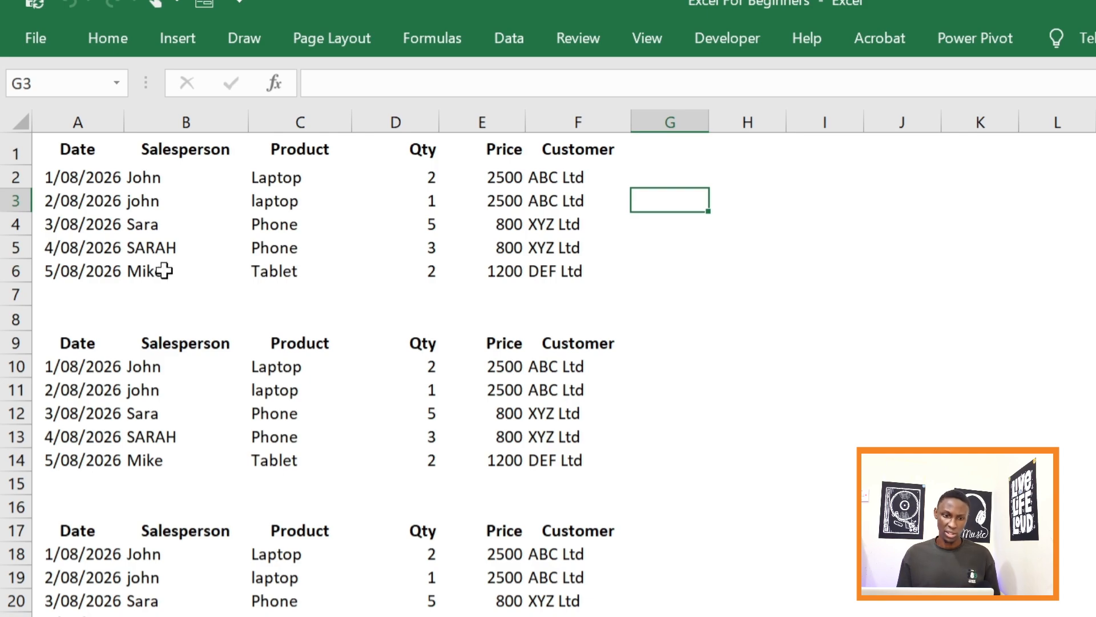
pyautogui.moveTo(76, 174); pyautogui.dragTo(85, 247)
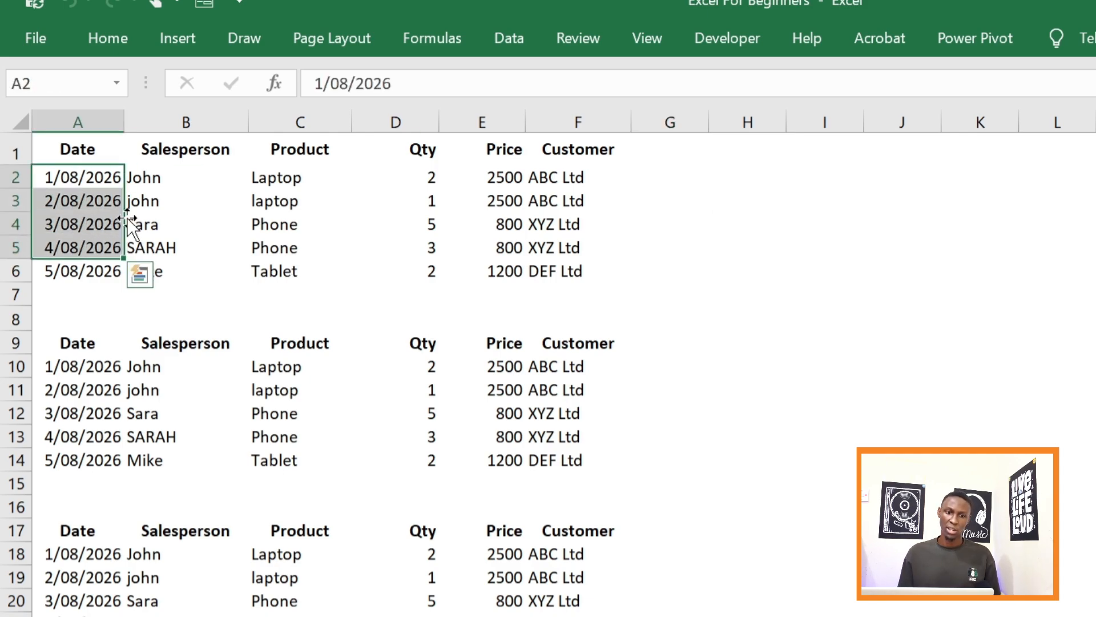
pyautogui.moveTo(185, 177); pyautogui.dragTo(189, 252)
pyautogui.moveTo(283, 177); pyautogui.dragTo(285, 271)
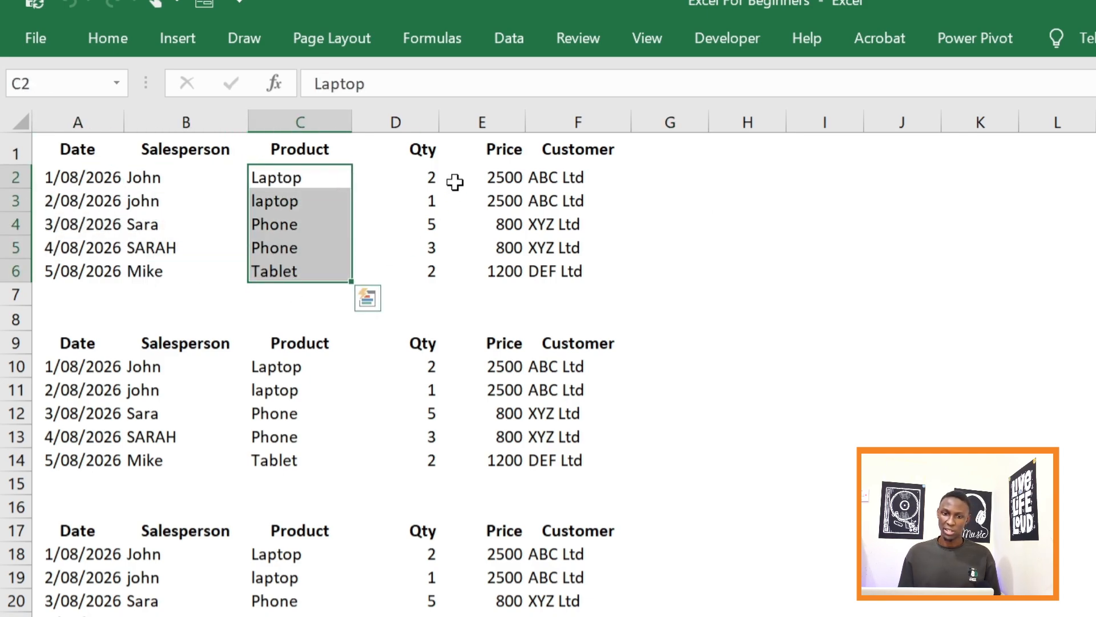
pyautogui.moveTo(455, 179); pyautogui.dragTo(458, 273)
pyautogui.moveTo(550, 176); pyautogui.dragTo(562, 260)
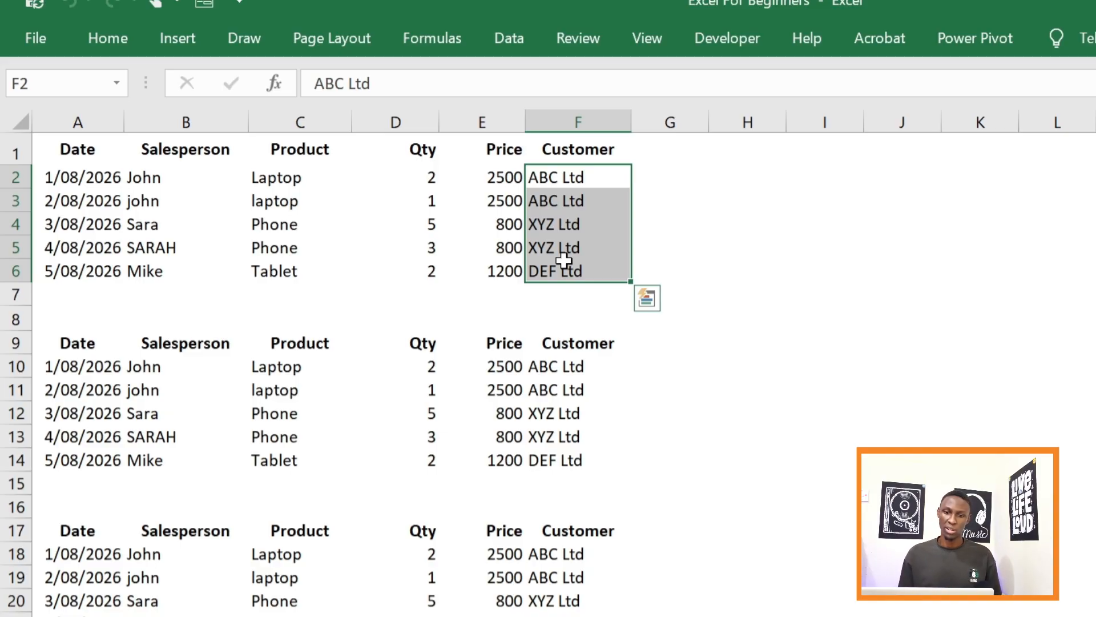
# Step: Run Macro4 on the first sales table, starting from cell A1
pyautogui.click(94, 151)
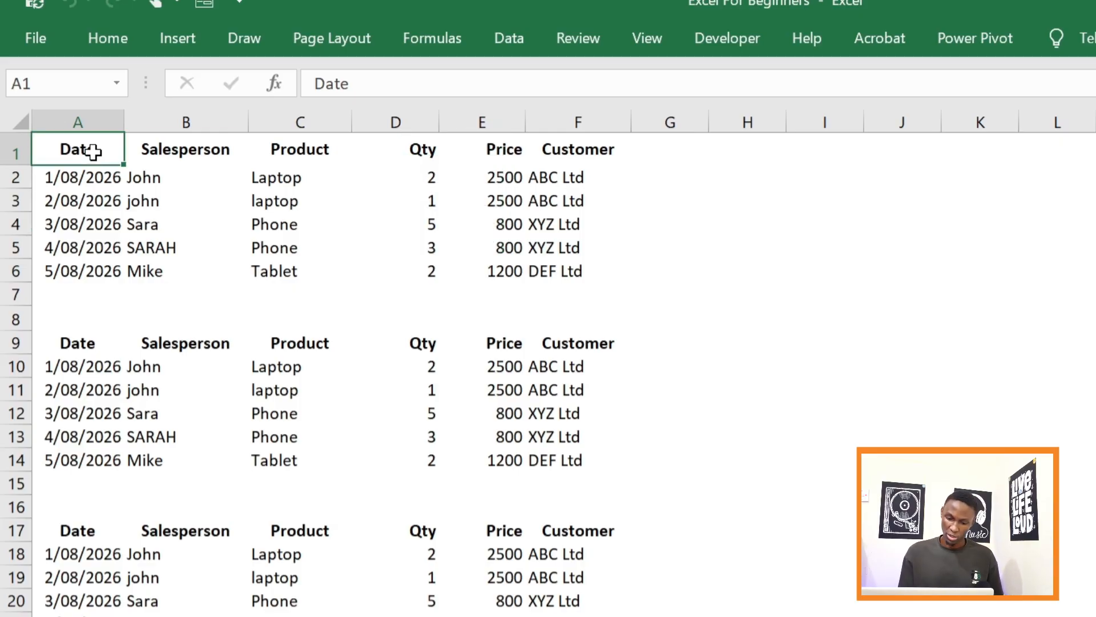
pyautogui.hotkey('alt', 'F8')
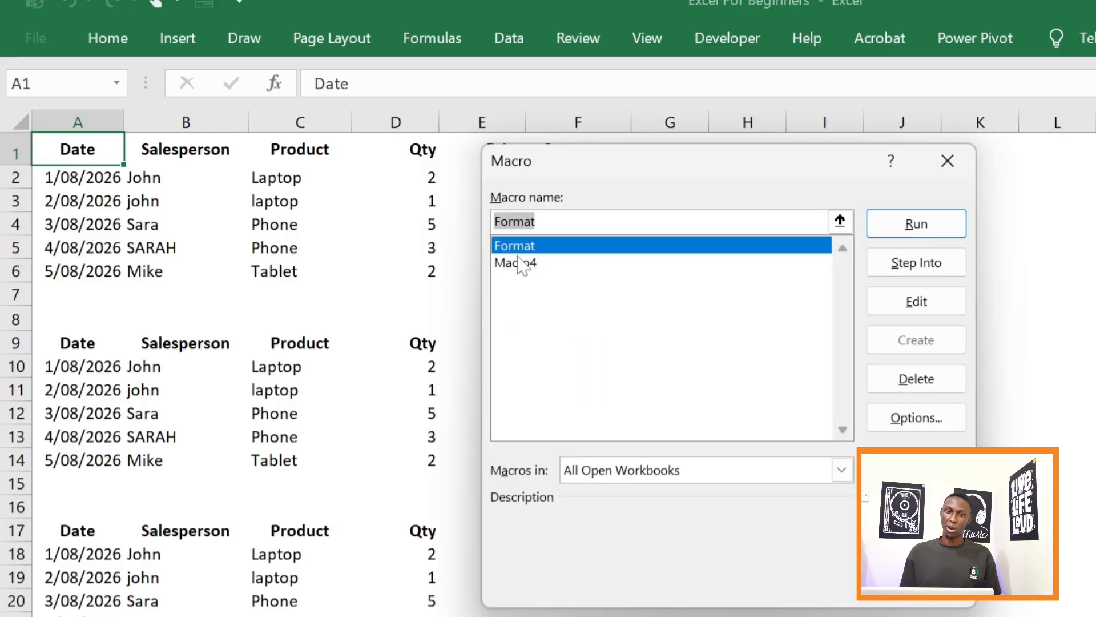
pyautogui.click(521, 264)
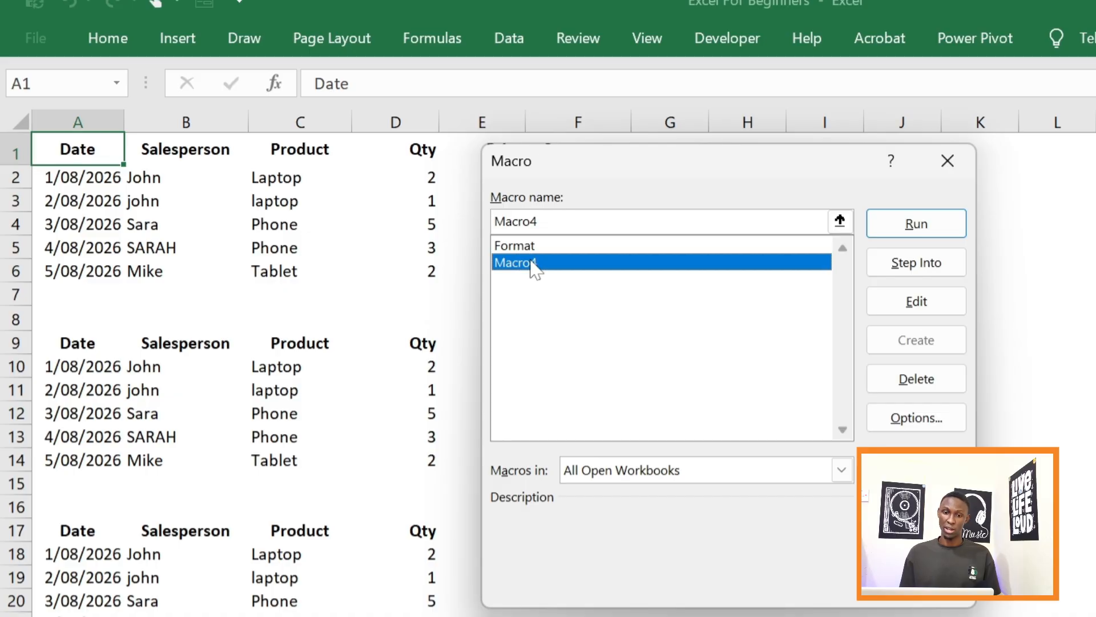
pyautogui.click(937, 221)
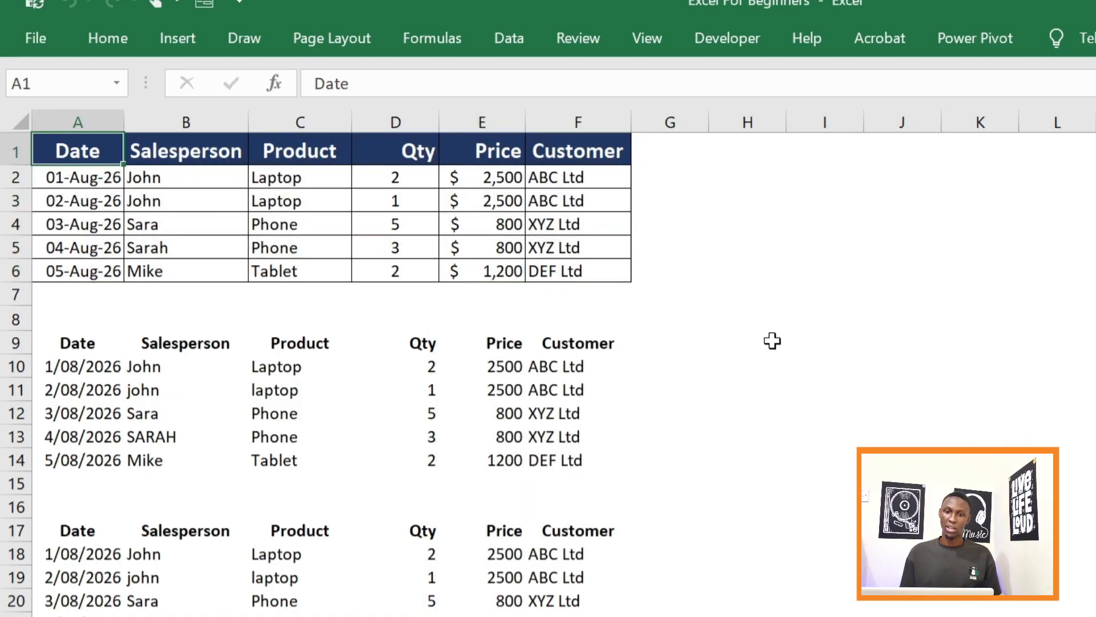
pyautogui.click(782, 280)
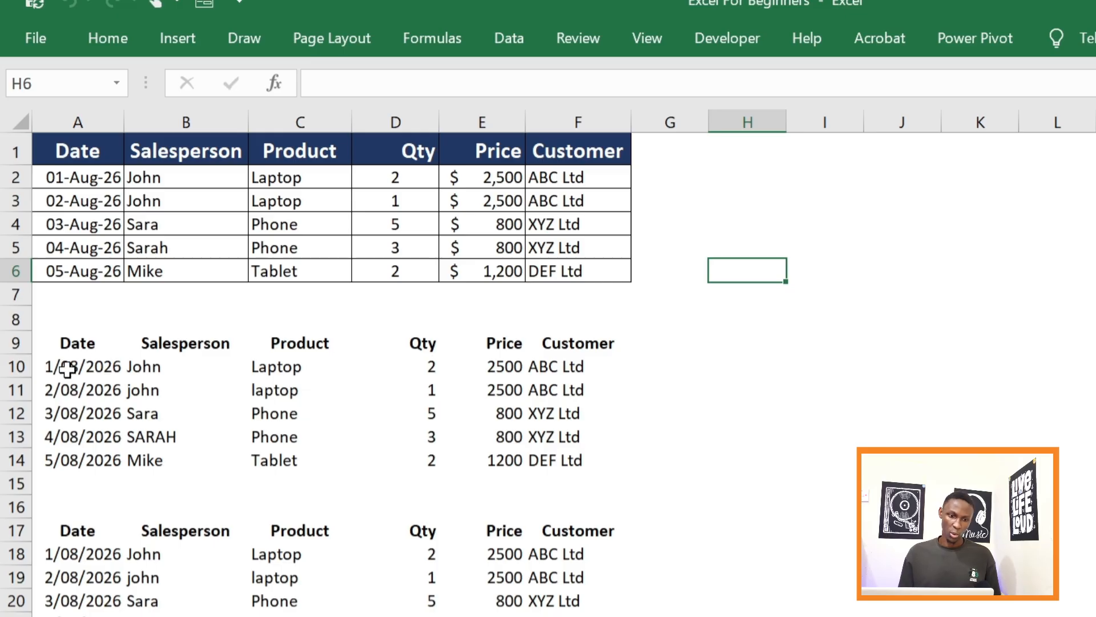
# Step: Restore the first table's raw data by copying the unformatted table A9:F14 and pasting it over cell A1
pyautogui.click(92, 348)
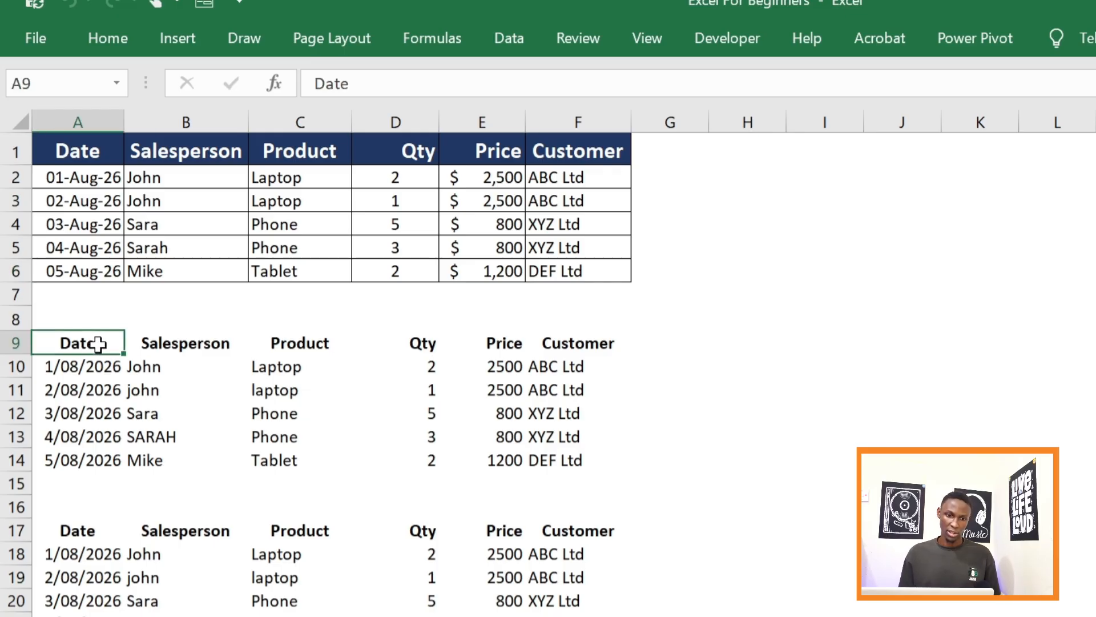
pyautogui.moveTo(98, 344); pyautogui.dragTo(555, 467)
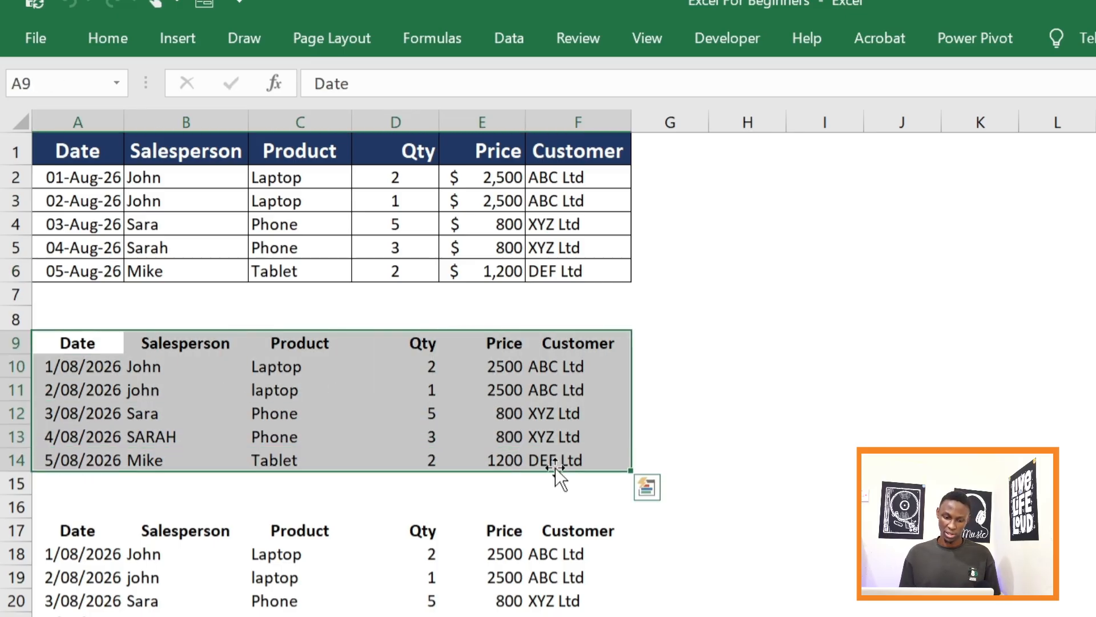
pyautogui.hotkey('ctrl', 'c')
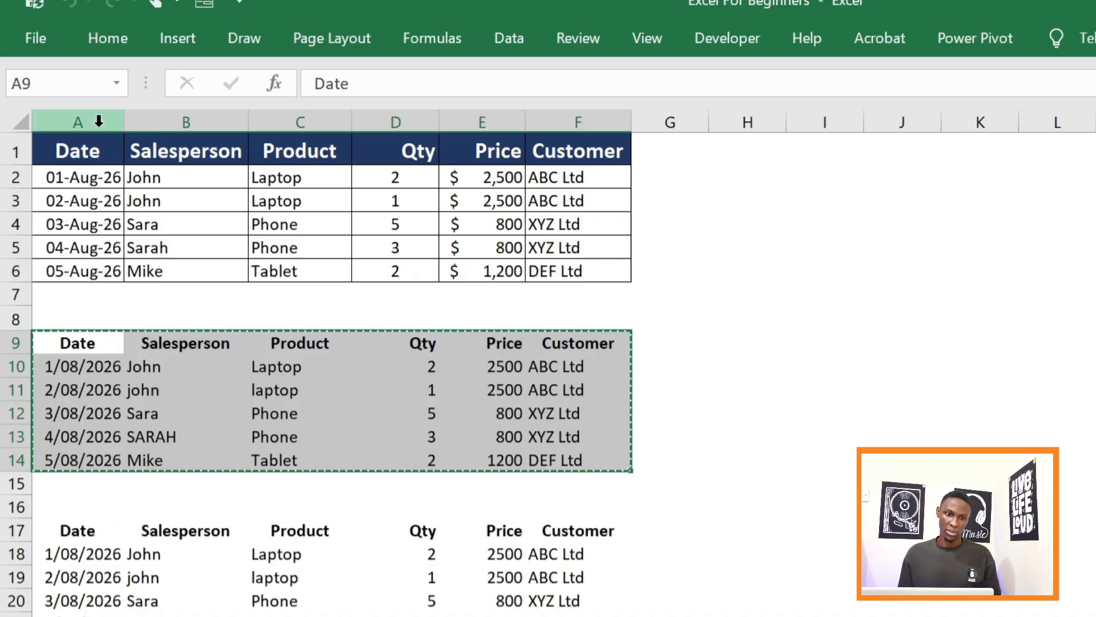
pyautogui.click(94, 147)
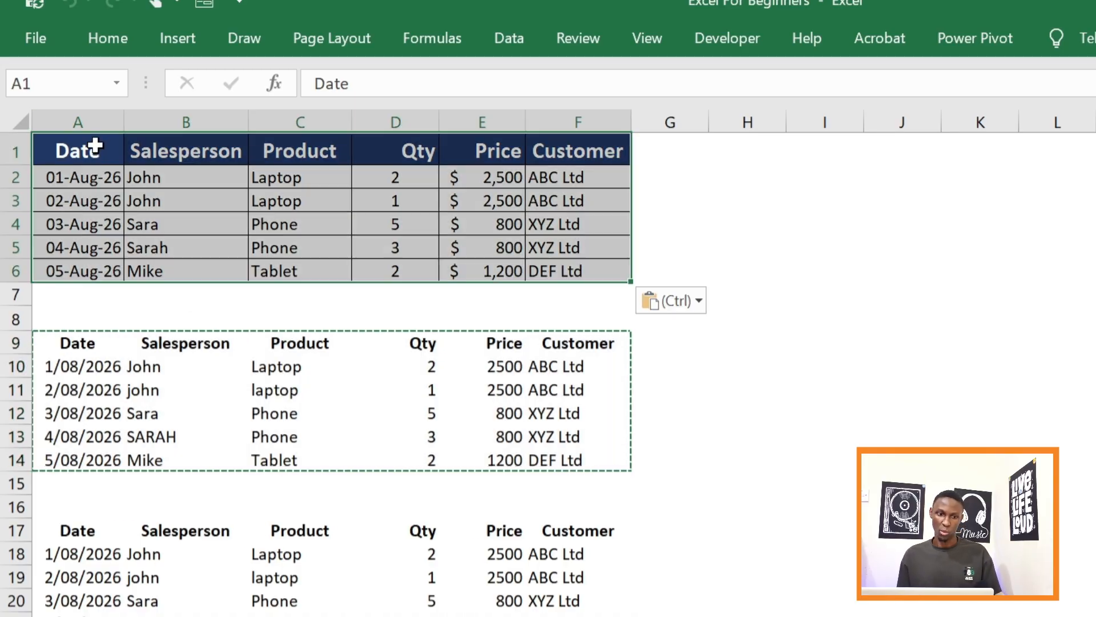
pyautogui.hotkey('ctrl', 'v')
pyautogui.doubleClick(693, 221)
pyautogui.click(663, 263)
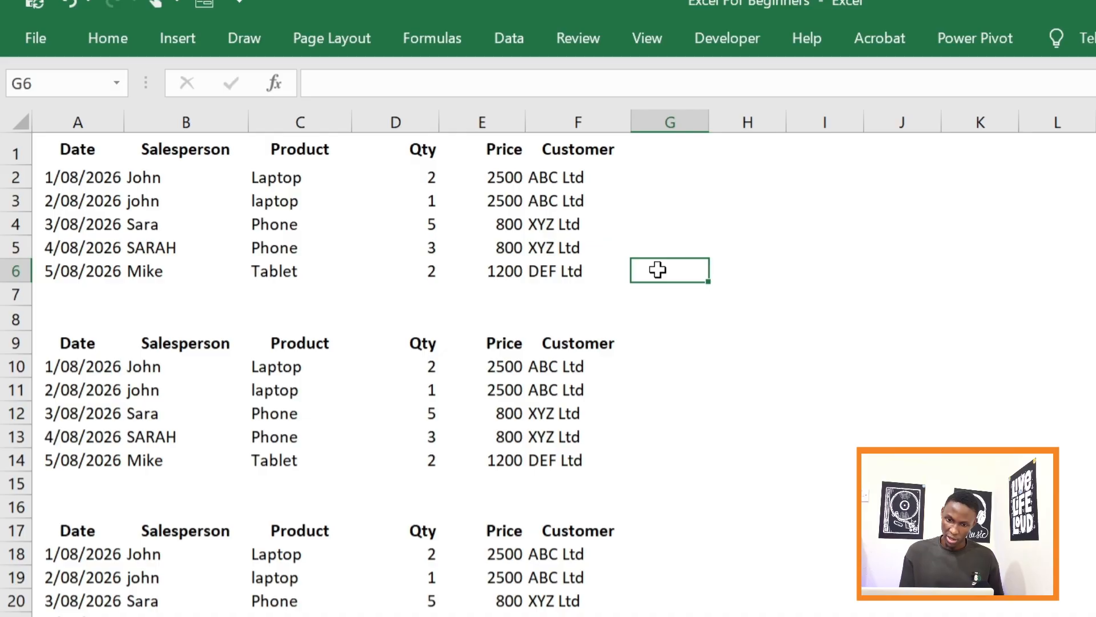
# Step: Delete Macro4 from the workbook's macros and return to the worksheet
pyautogui.hotkey('alt', 'F8')
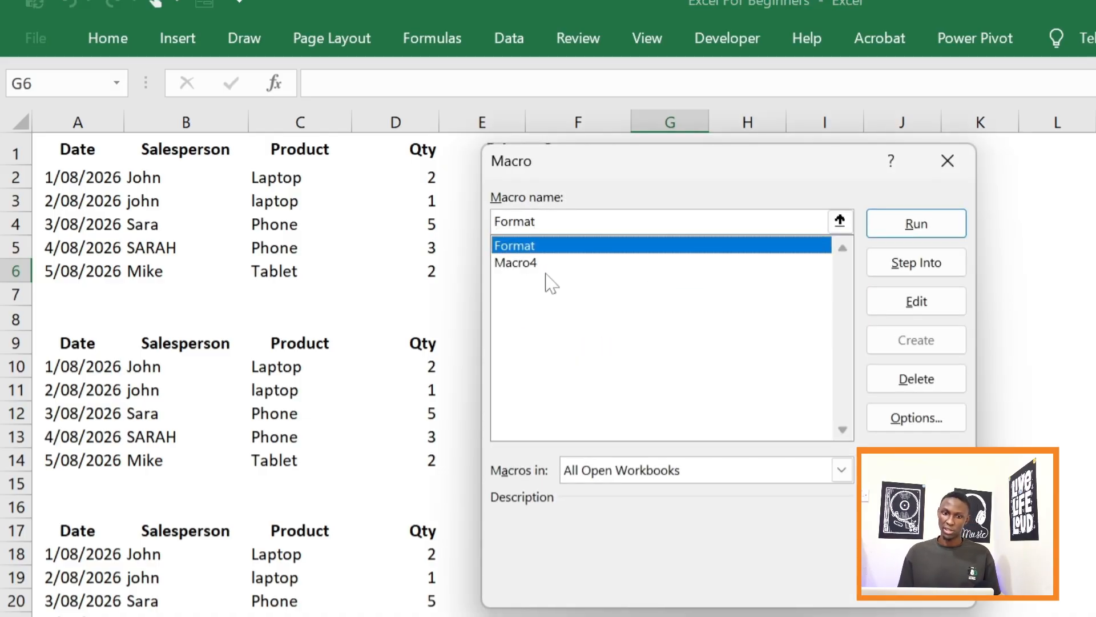
pyautogui.click(557, 263)
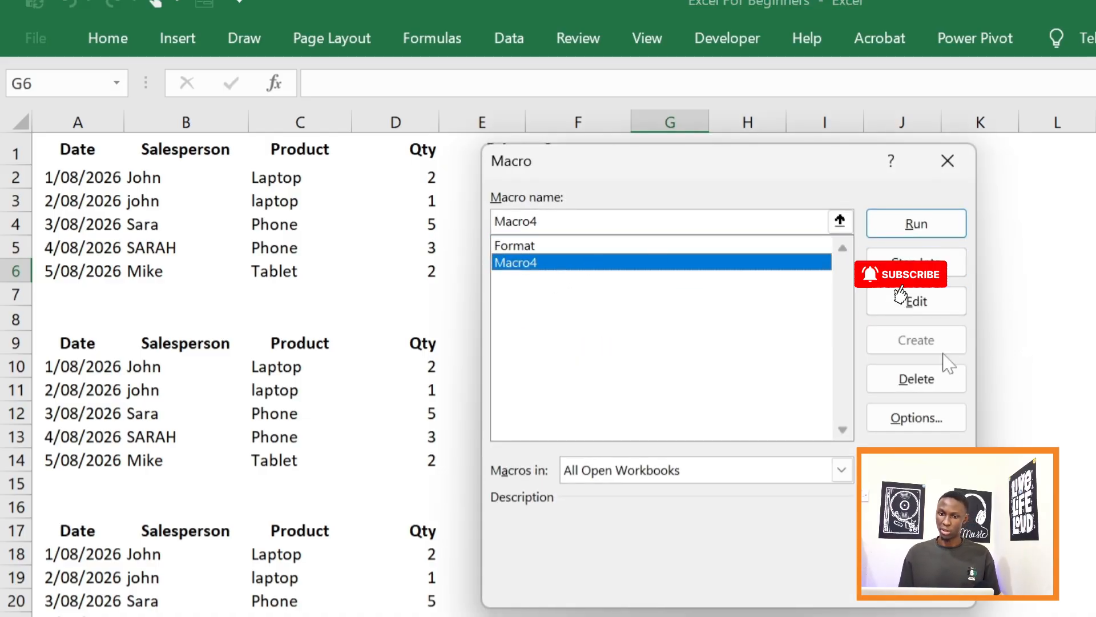
pyautogui.click(925, 379)
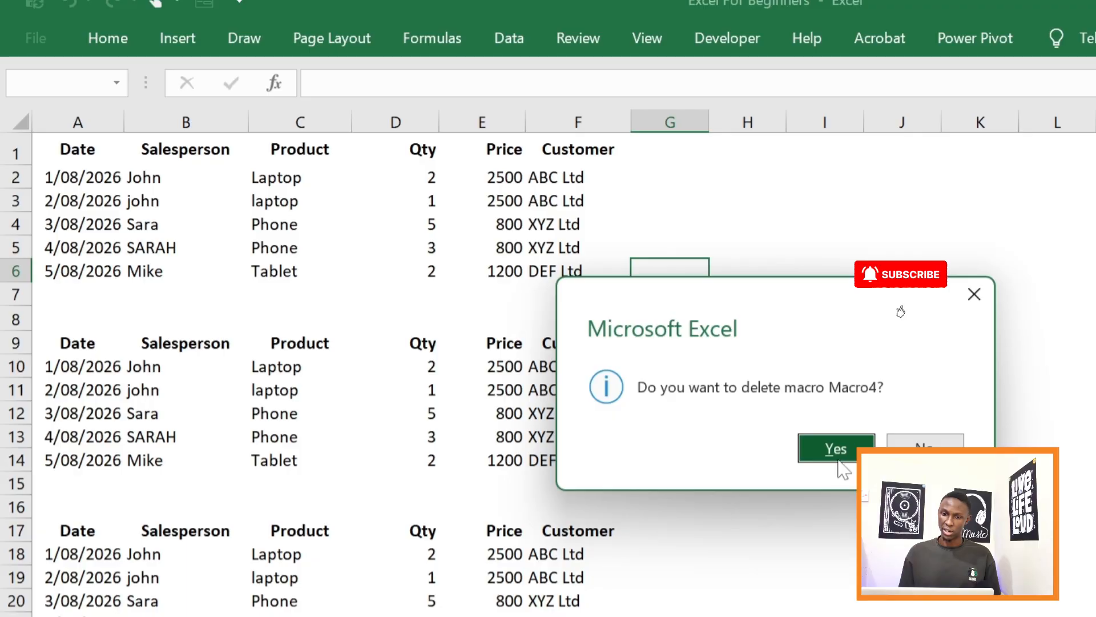
pyautogui.click(836, 450)
pyautogui.click(621, 201)
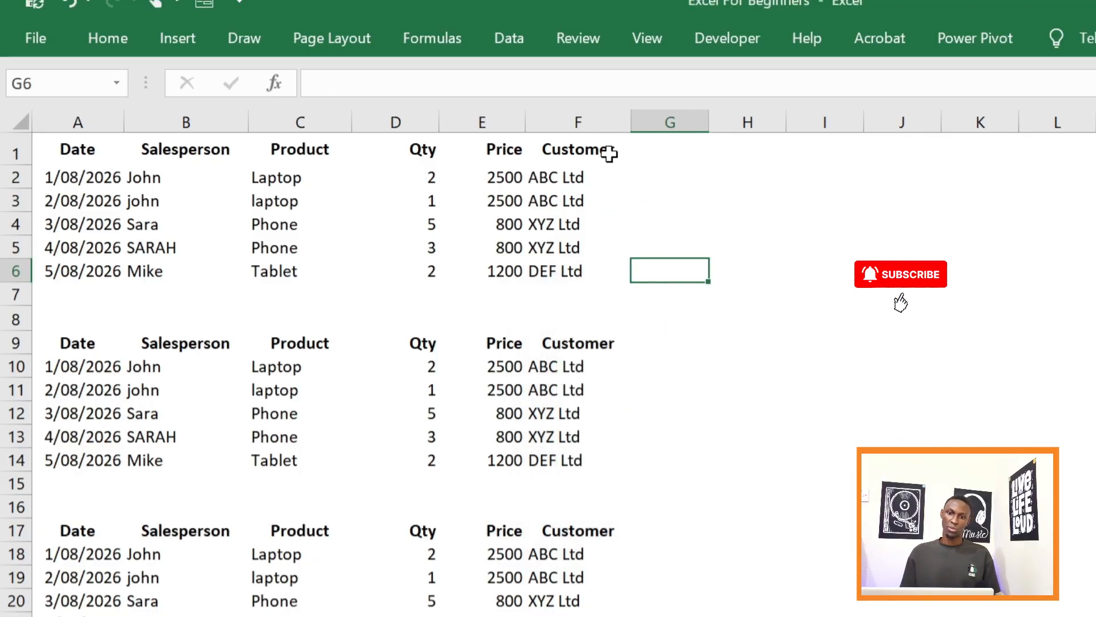
# Step: Review the first sales table's Customer header and its Date, Salesperson and Product entries, and select cell A1
pyautogui.click(606, 151)
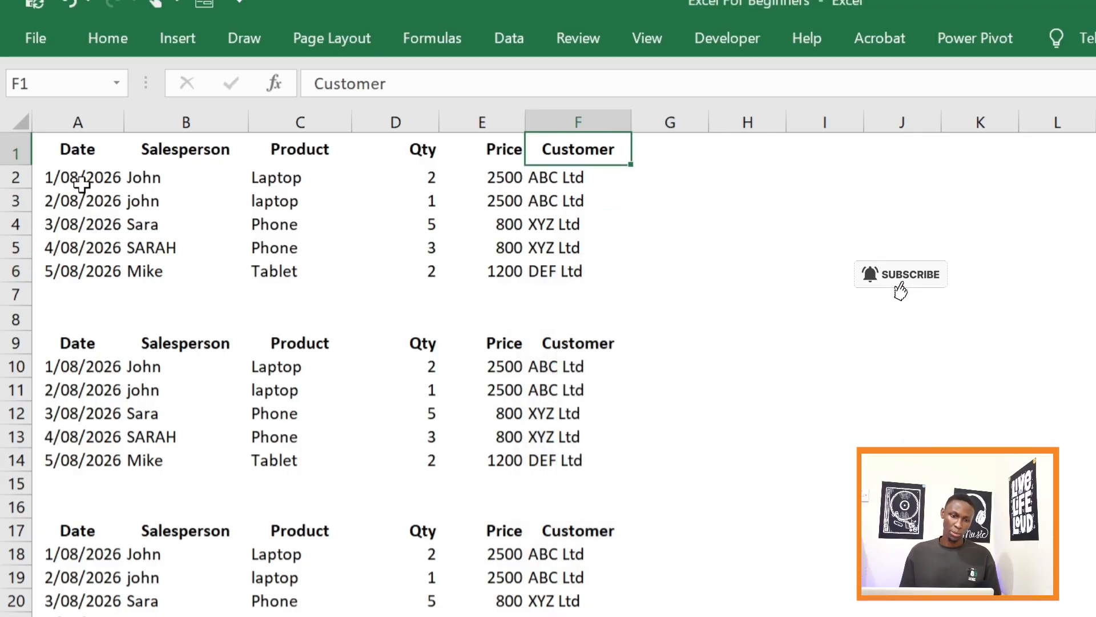
pyautogui.moveTo(86, 177); pyautogui.dragTo(103, 266)
pyautogui.moveTo(174, 191); pyautogui.dragTo(171, 271)
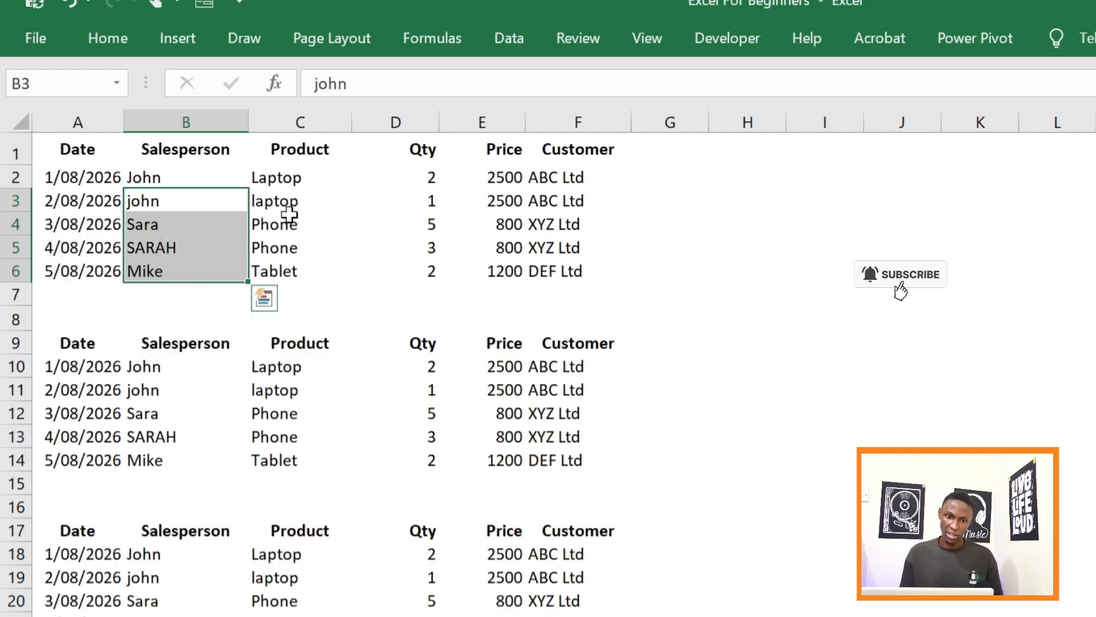
pyautogui.moveTo(326, 198); pyautogui.dragTo(320, 226)
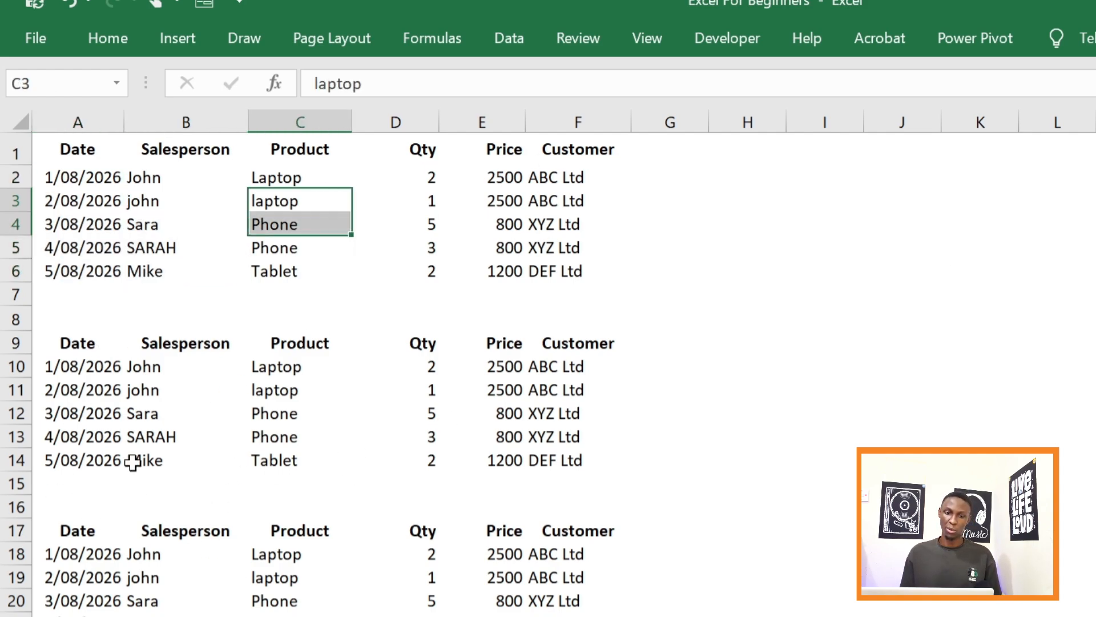
pyautogui.click(67, 144)
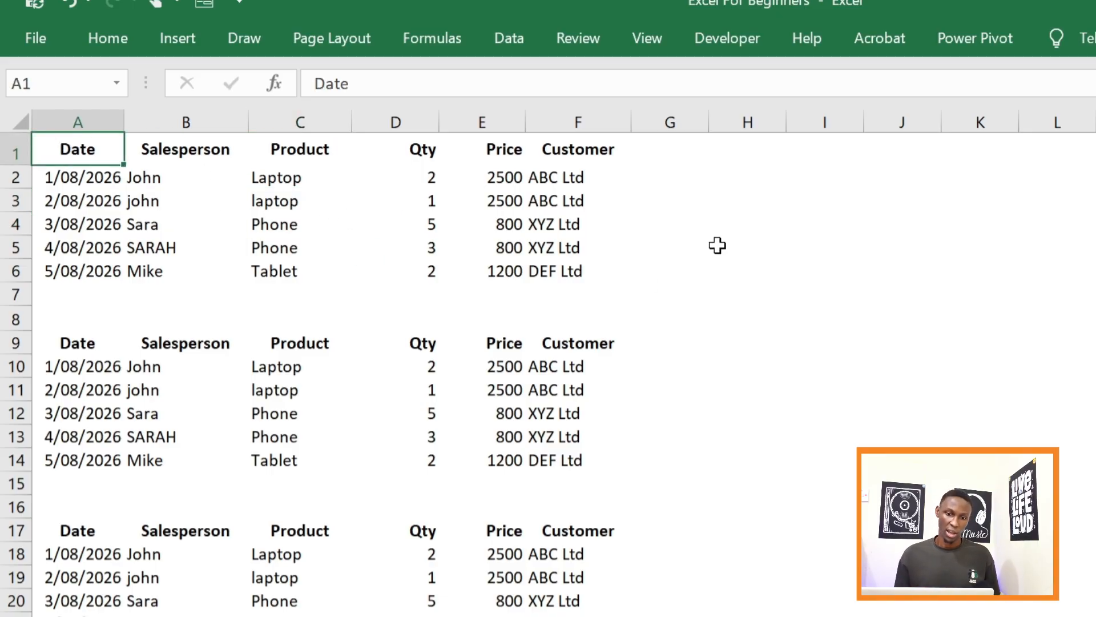
pyautogui.click(636, 194)
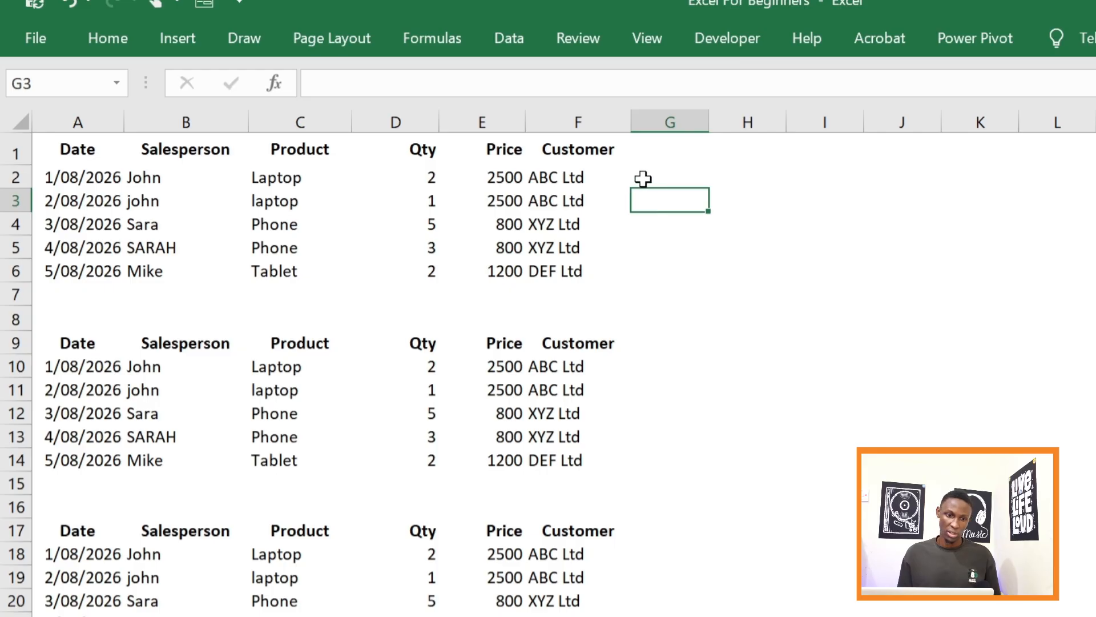
pyautogui.click(98, 153)
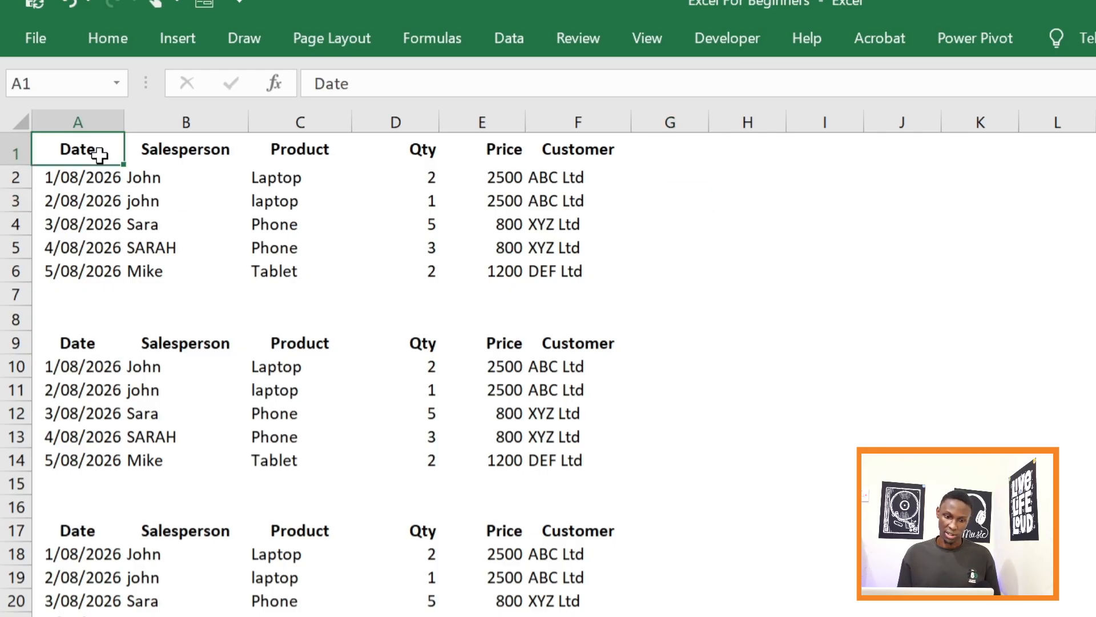
# Step: Start recording a macro named CleanData, stored in This Workbook, from cell A1
pyautogui.click(726, 51)
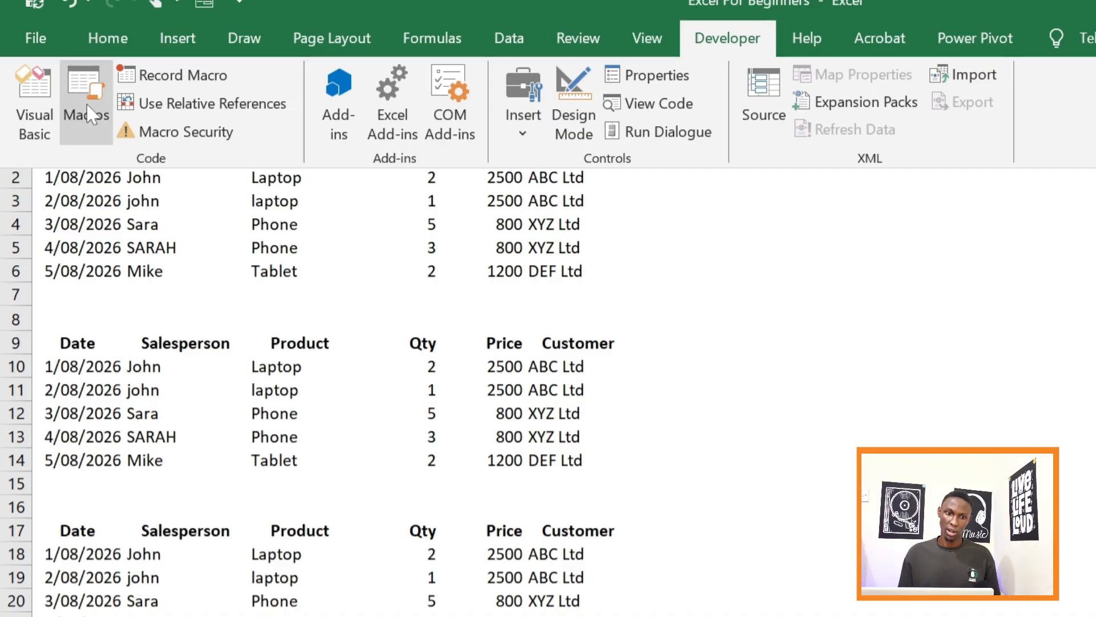
pyautogui.click(171, 81)
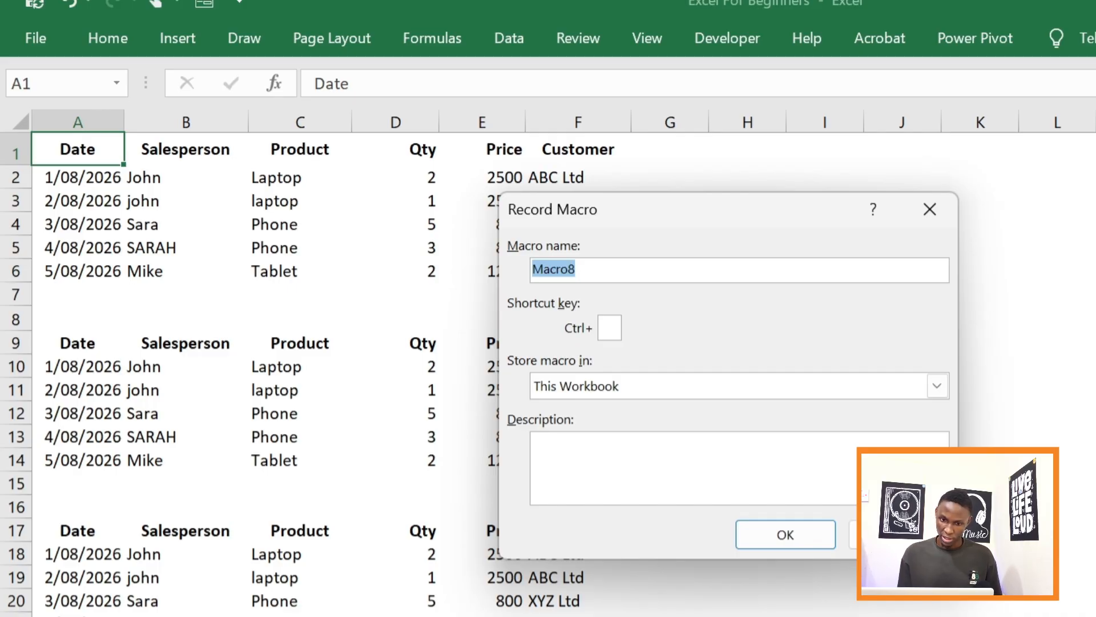
pyautogui.write('CleanData')
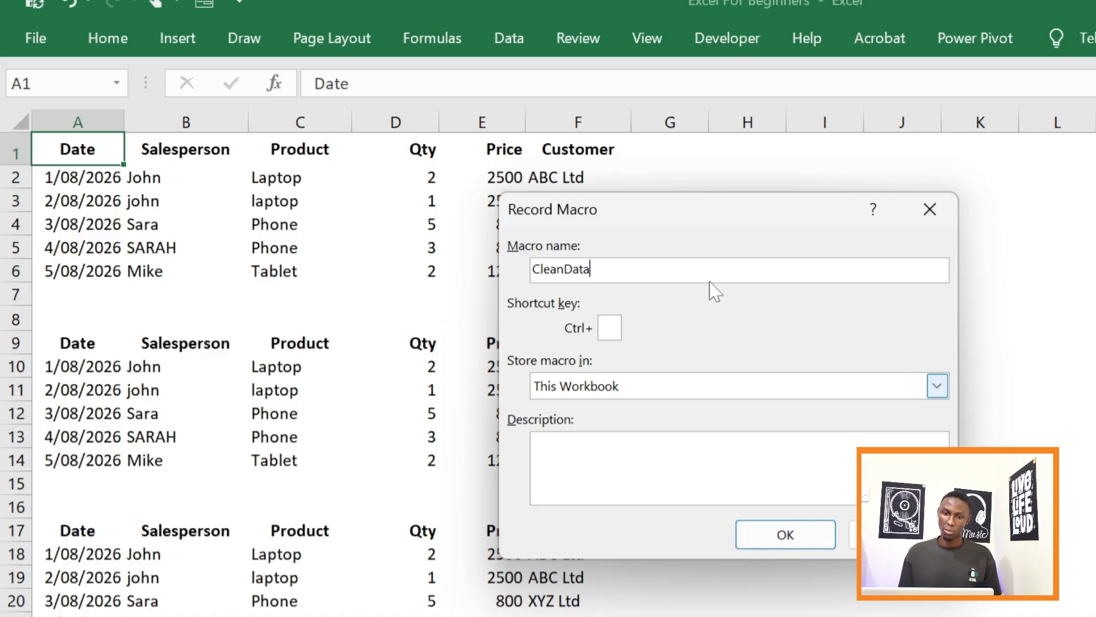
pyautogui.click(784, 534)
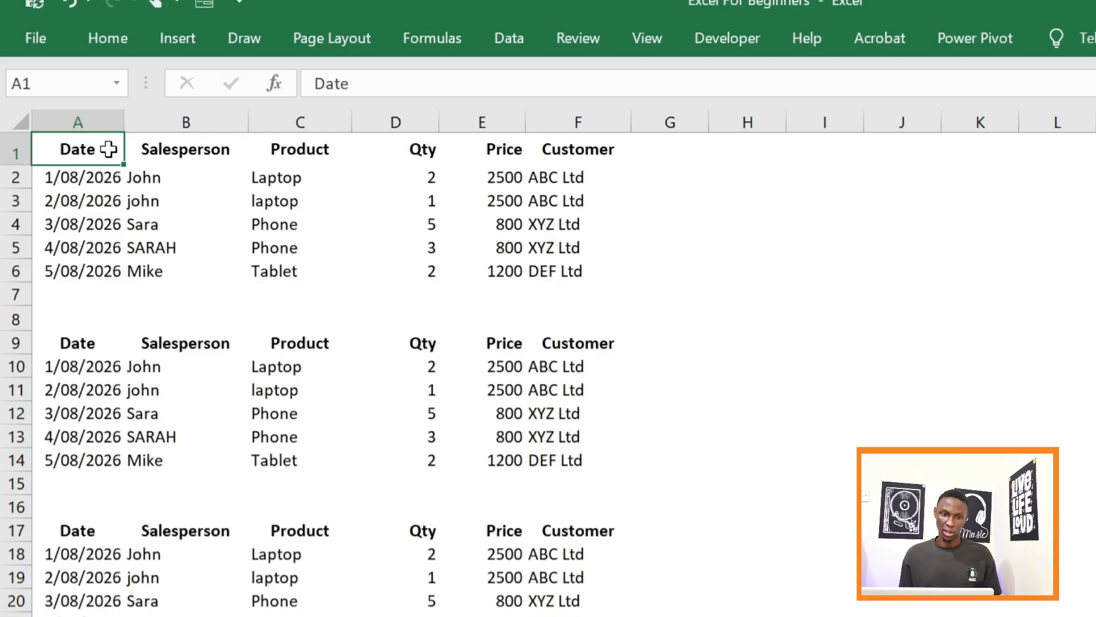
# Step: Give the first sales table's header row A1:F1 a dark blue fill and white font colour
pyautogui.hotkey('ctrl', 'shift', 'Right')
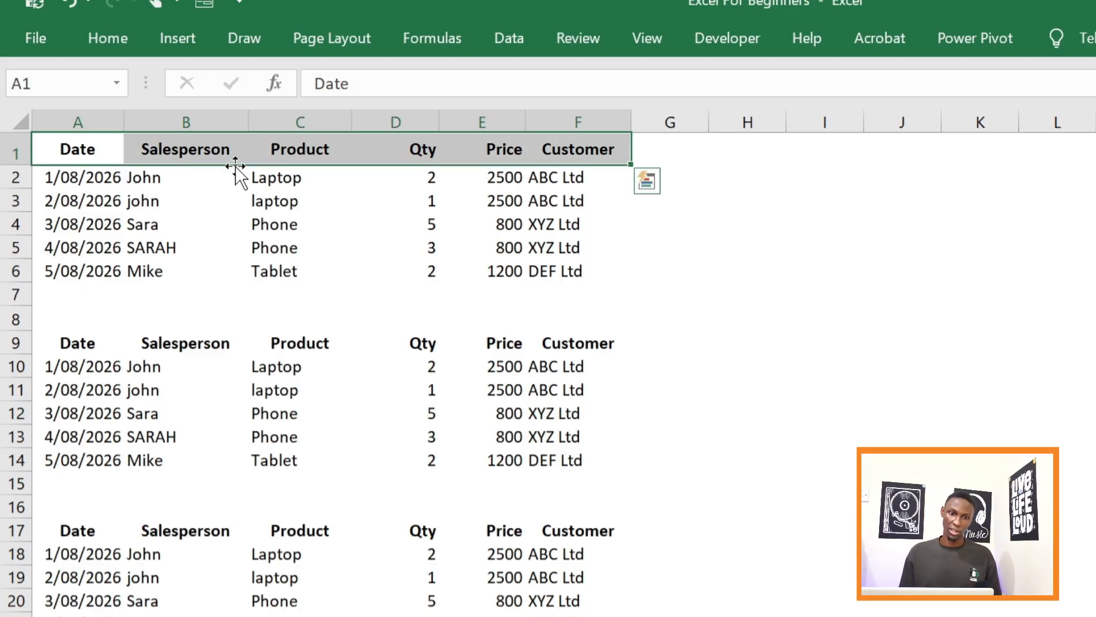
pyautogui.click(125, 45)
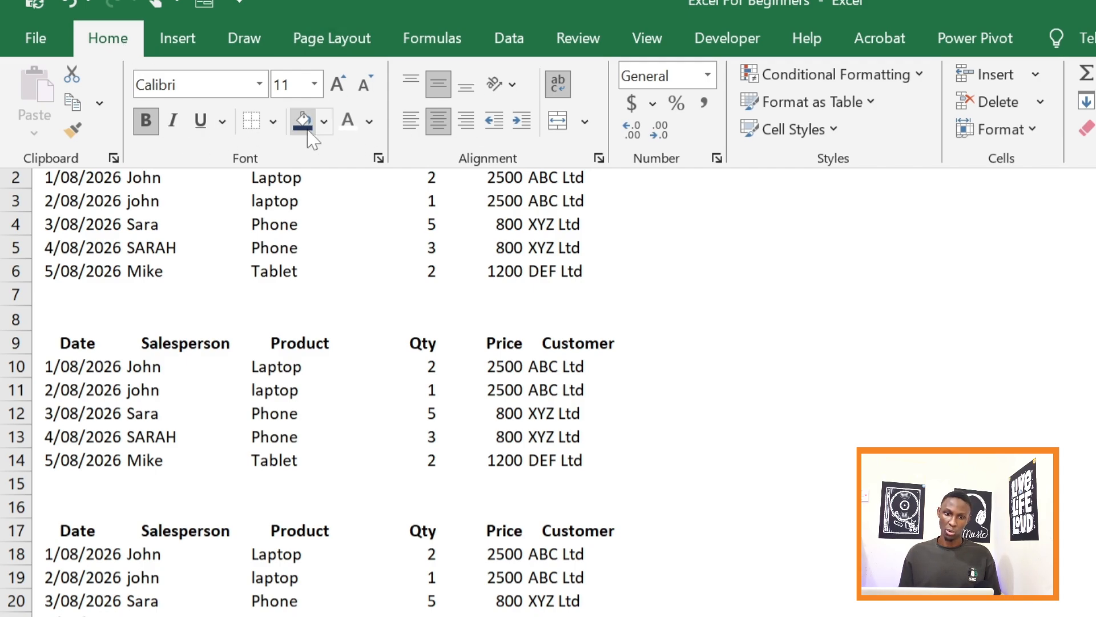
pyautogui.click(324, 121)
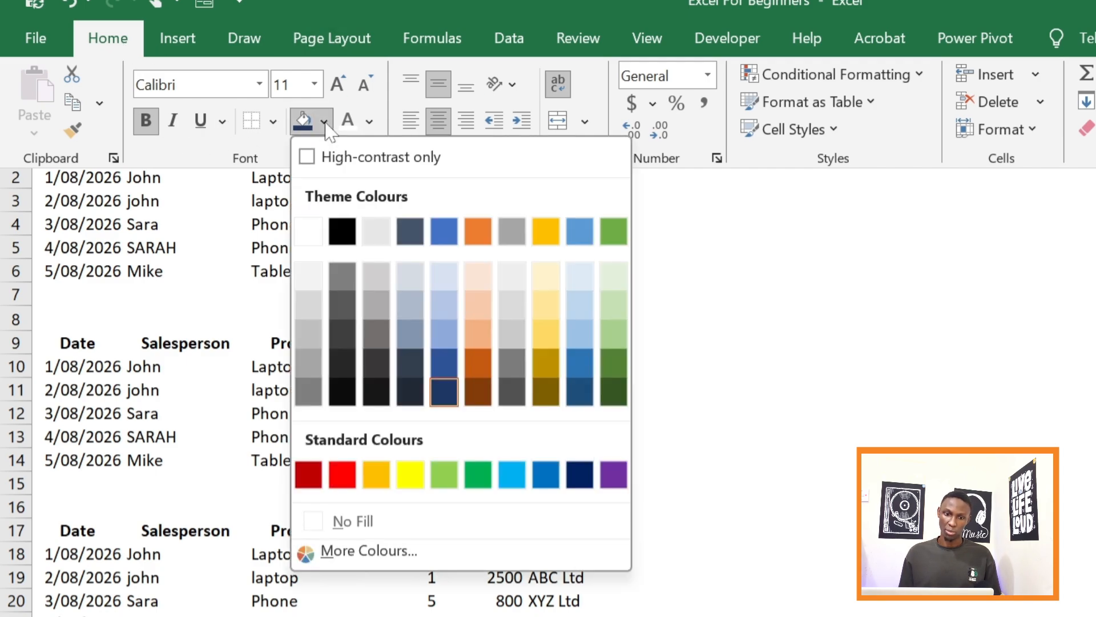
pyautogui.click(445, 392)
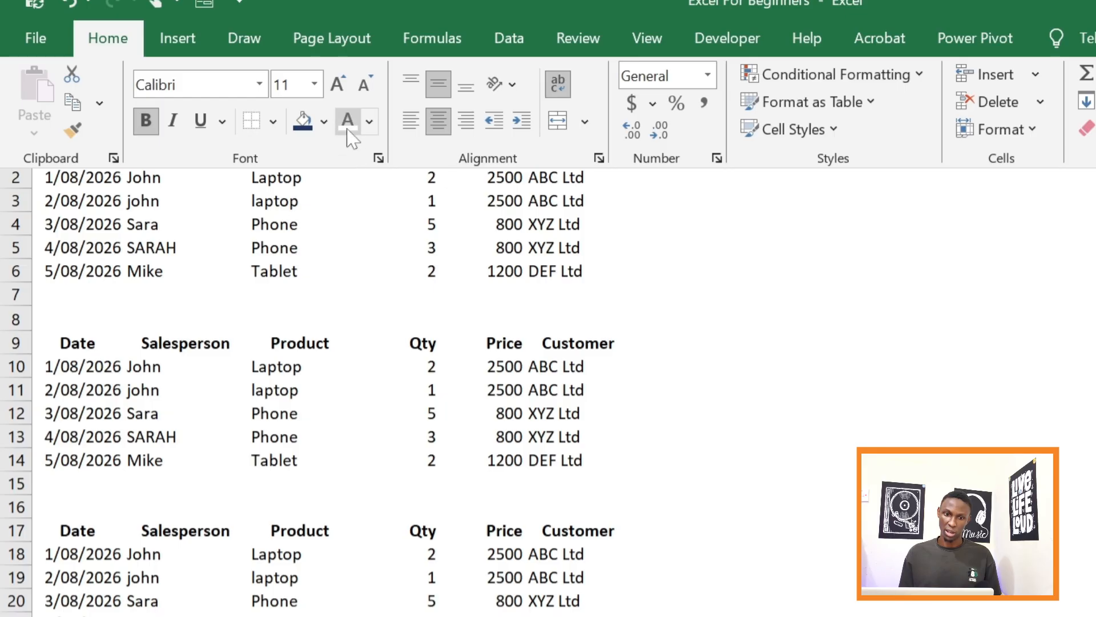
pyautogui.click(369, 121)
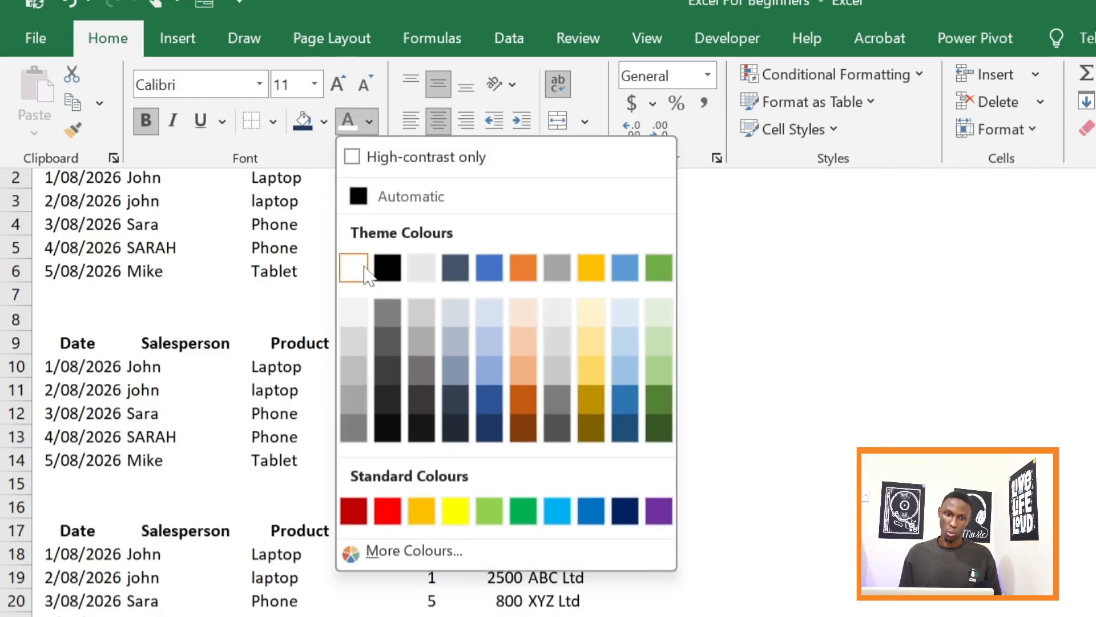
pyautogui.click(365, 269)
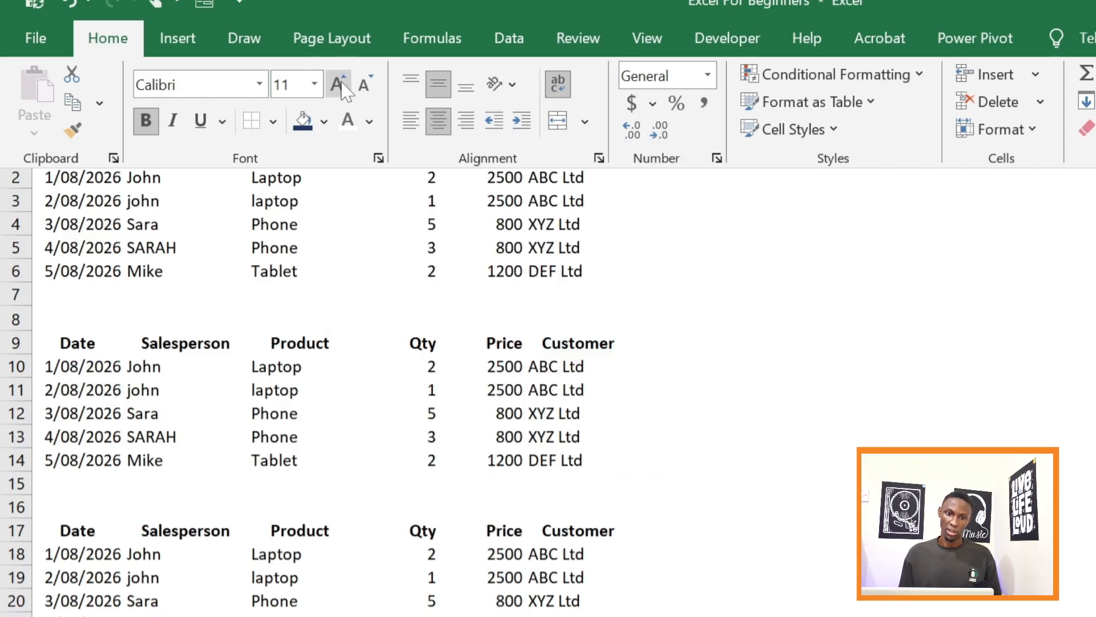
# Step: Enlarge the header row's font beyond 12 points and turn off its horizontal centring
pyautogui.click(340, 87)
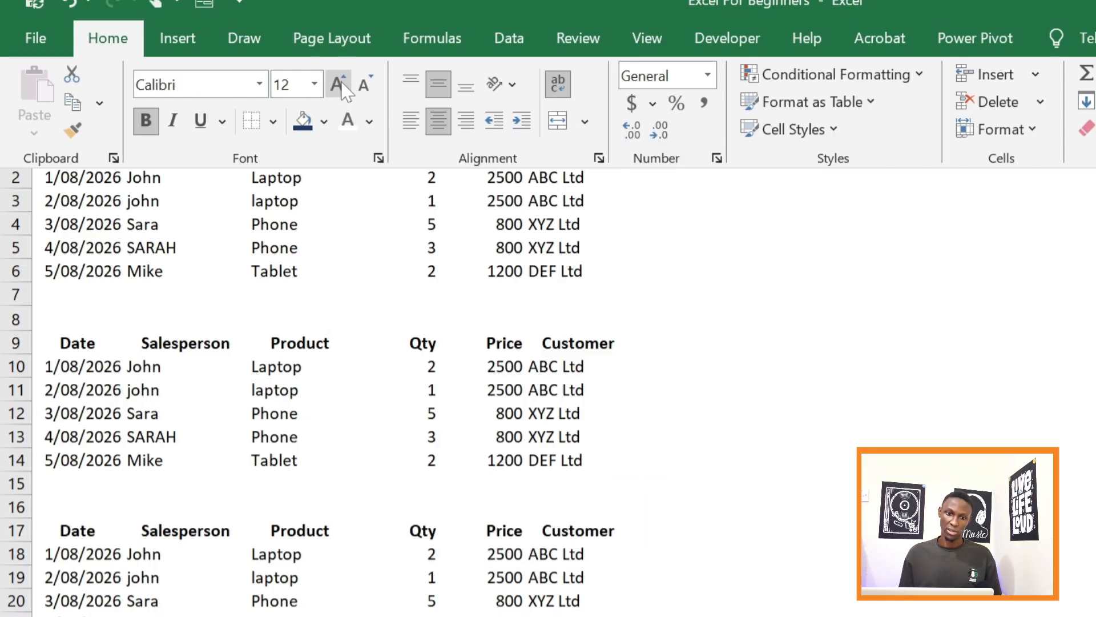
pyautogui.click(441, 119)
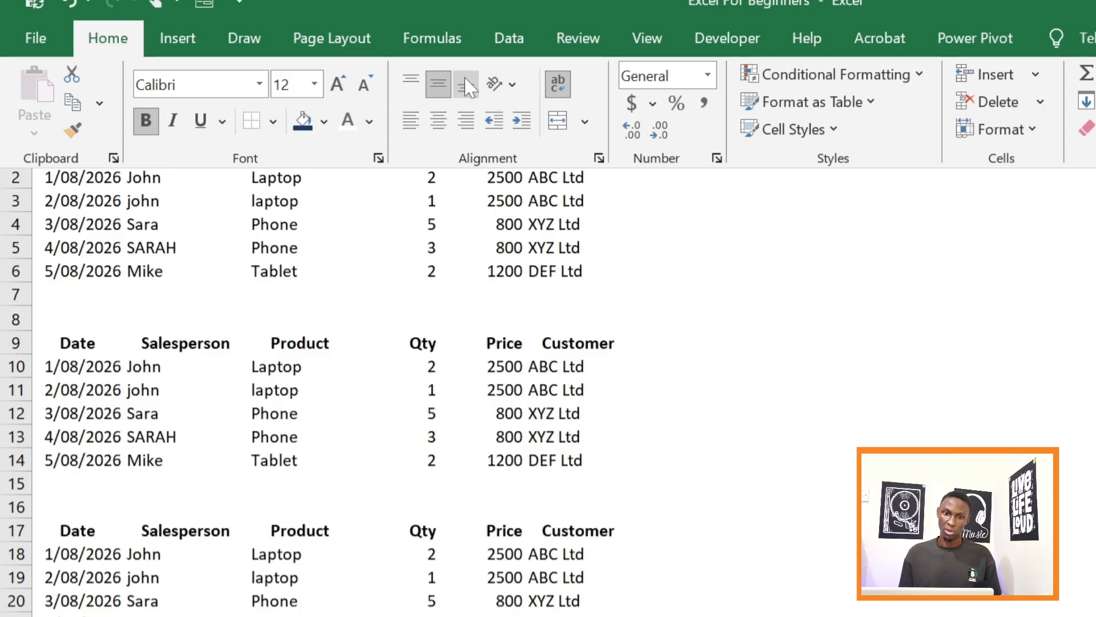
pyautogui.click(416, 203)
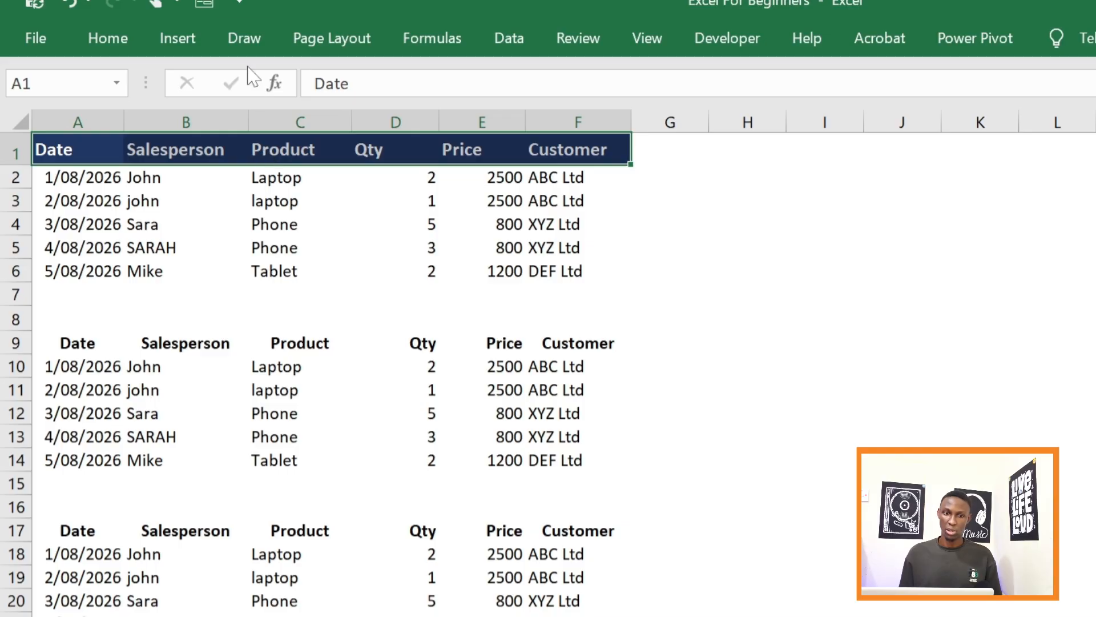
pyautogui.click(106, 39)
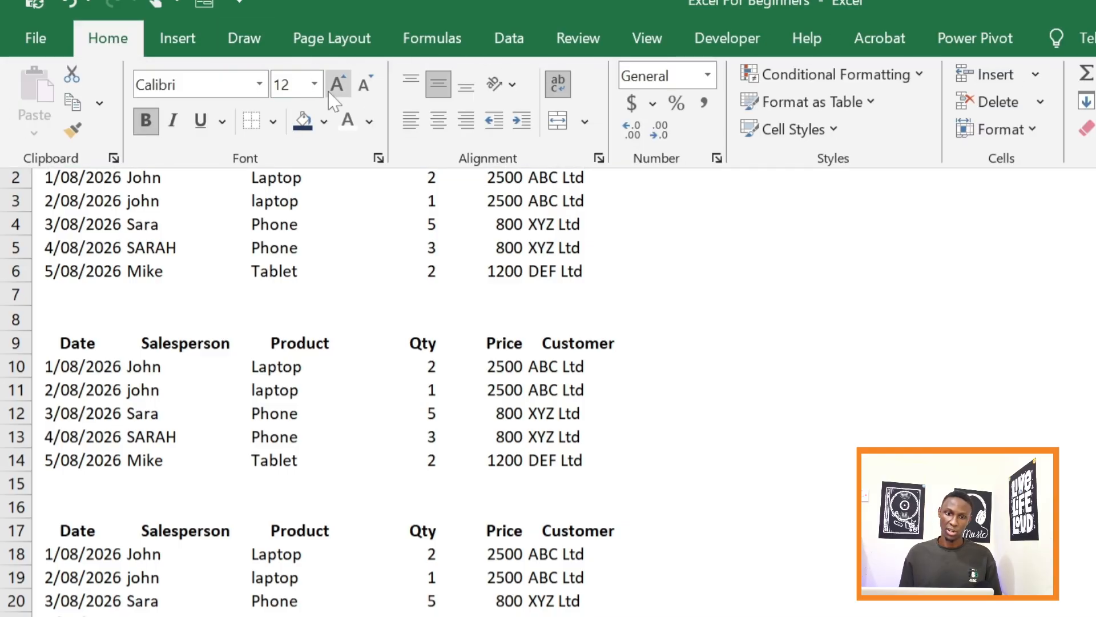
pyautogui.click(325, 181)
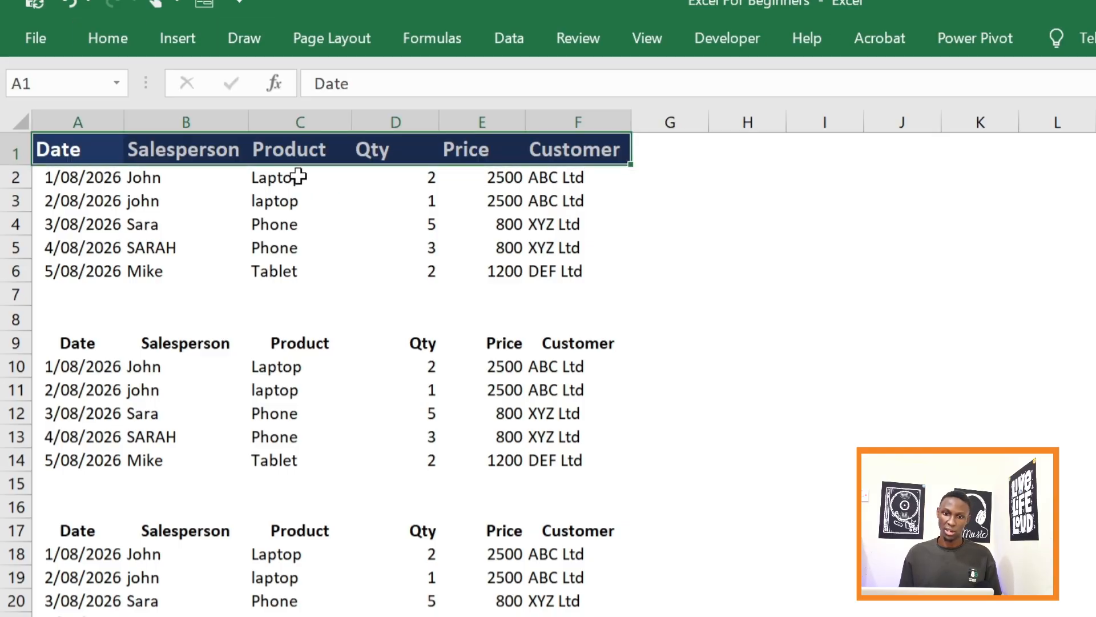
pyautogui.click(374, 194)
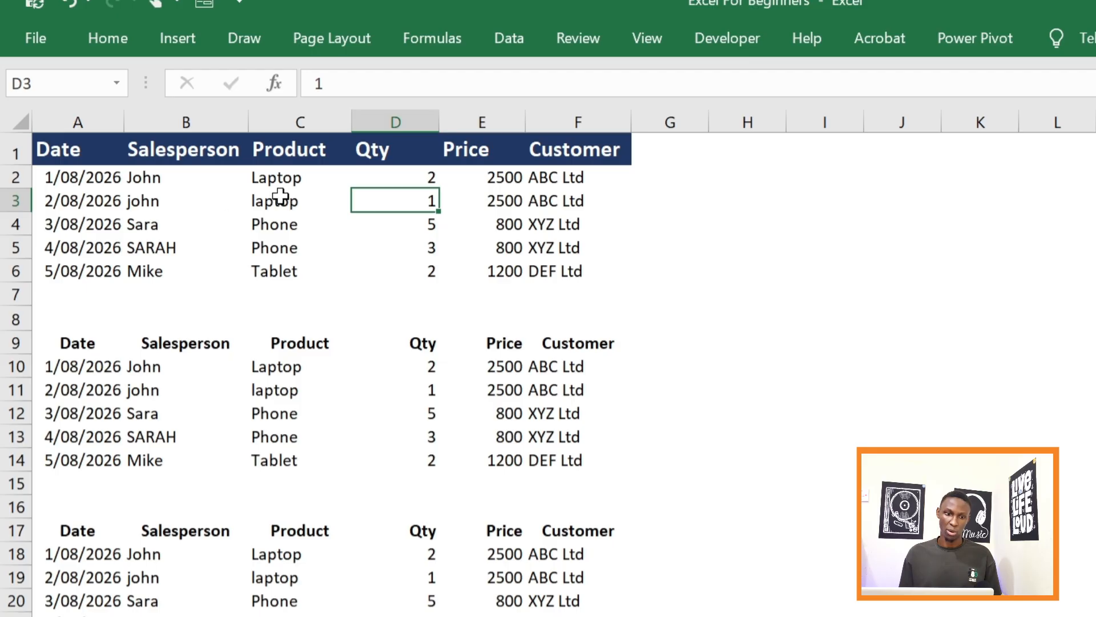
# Step: Format the first table's dates in A2:A6 with the 14-Mar-12 date type
pyautogui.click(96, 180)
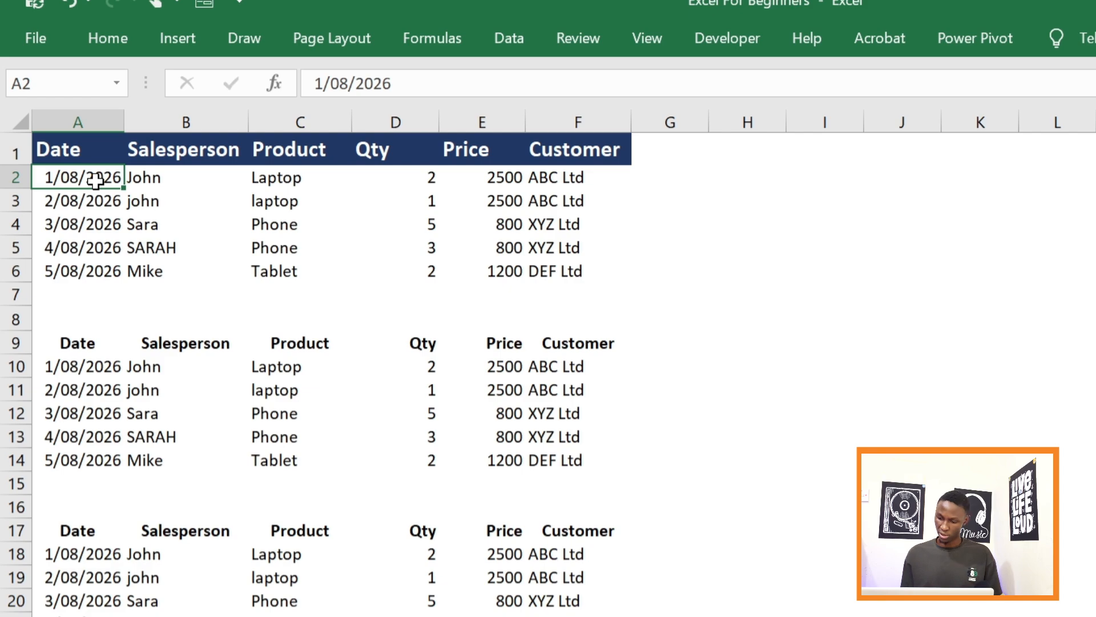
pyautogui.hotkey('ctrl', 'shift', 'Down')
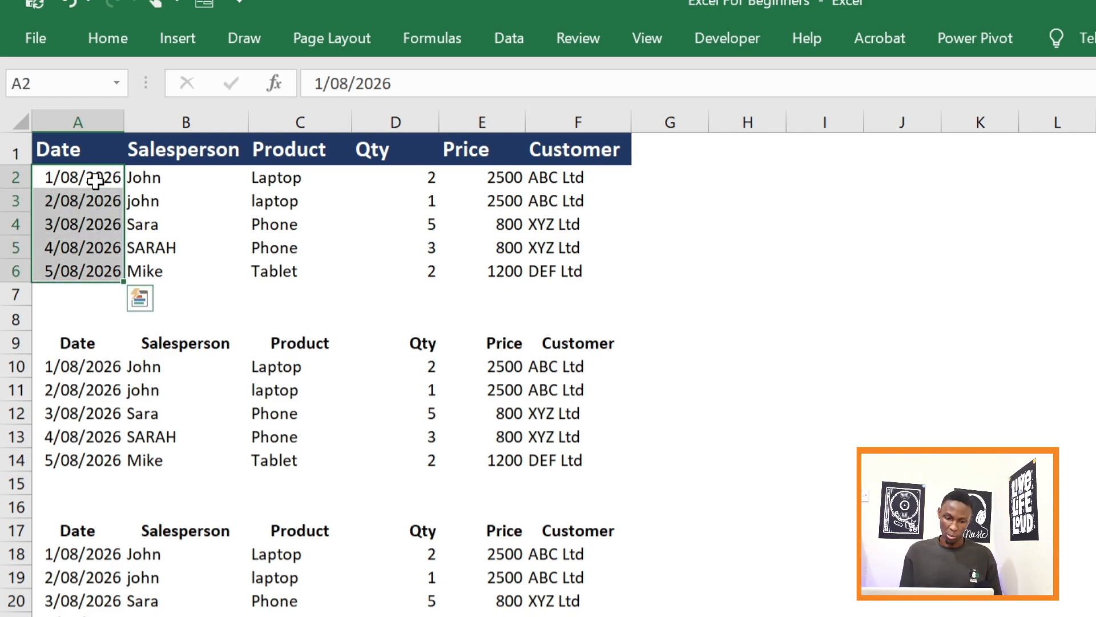
pyautogui.hotkey('ctrl', '1')
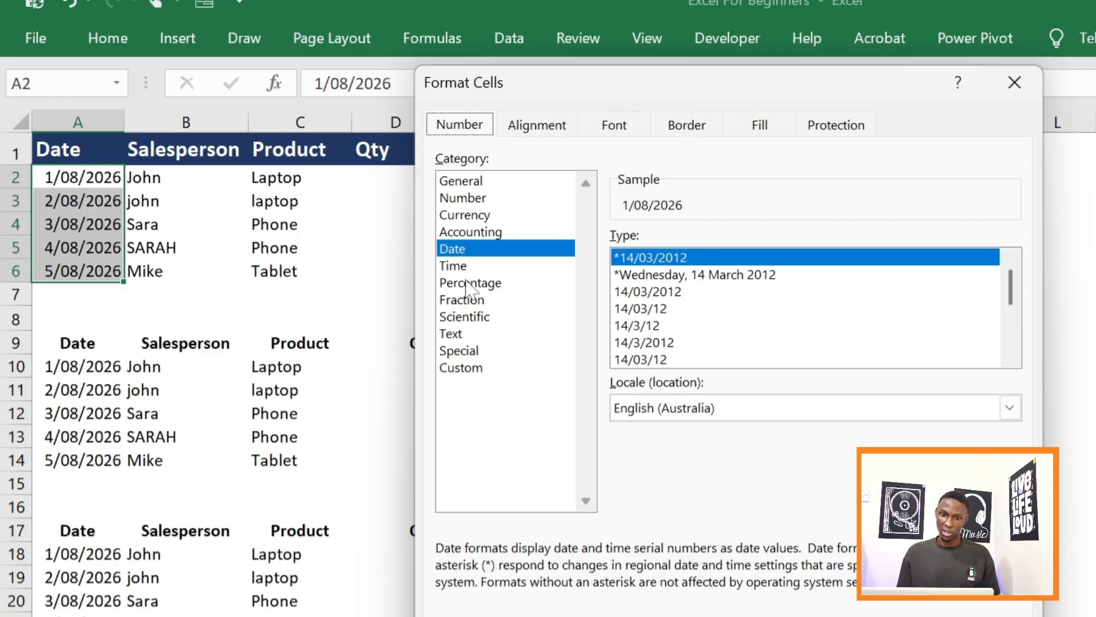
pyautogui.scroll(-1, 669, 313)
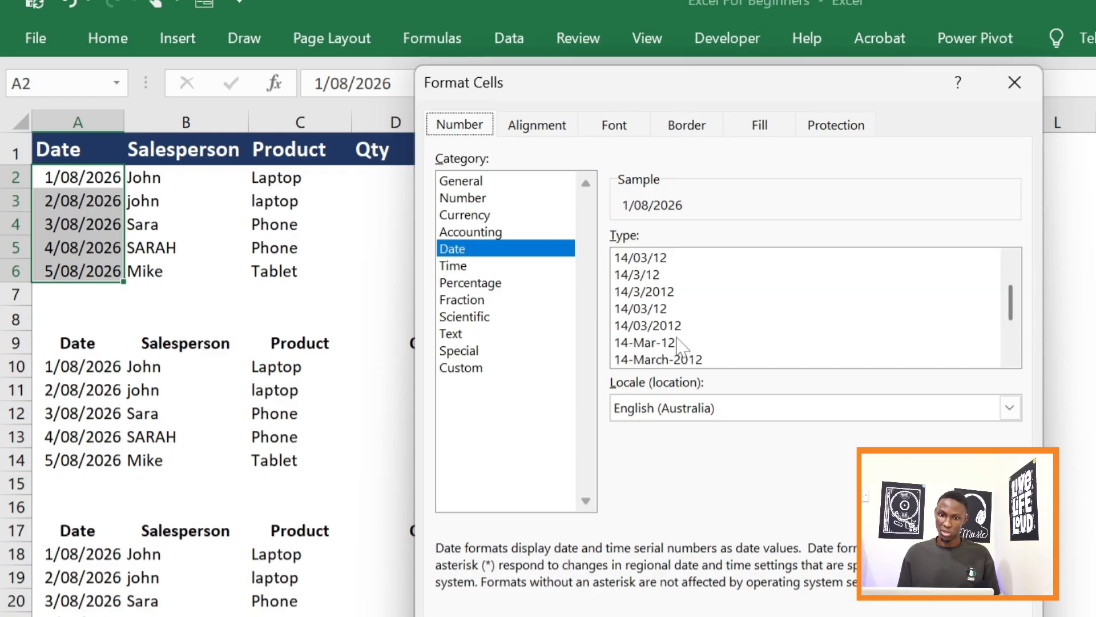
pyautogui.scroll(-1, 658, 345)
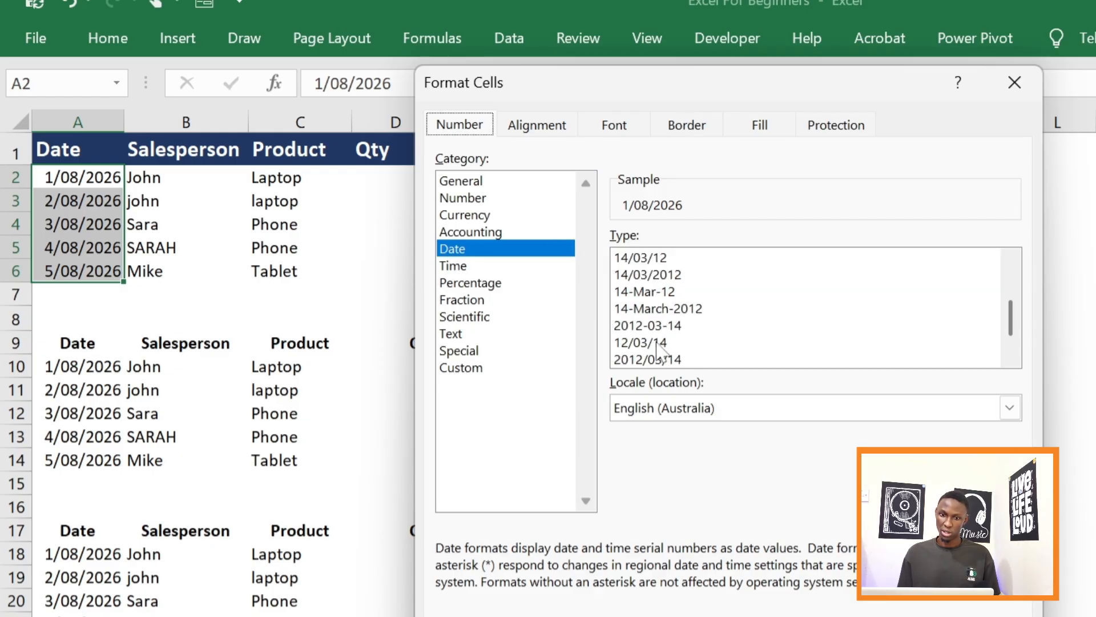
pyautogui.click(651, 292)
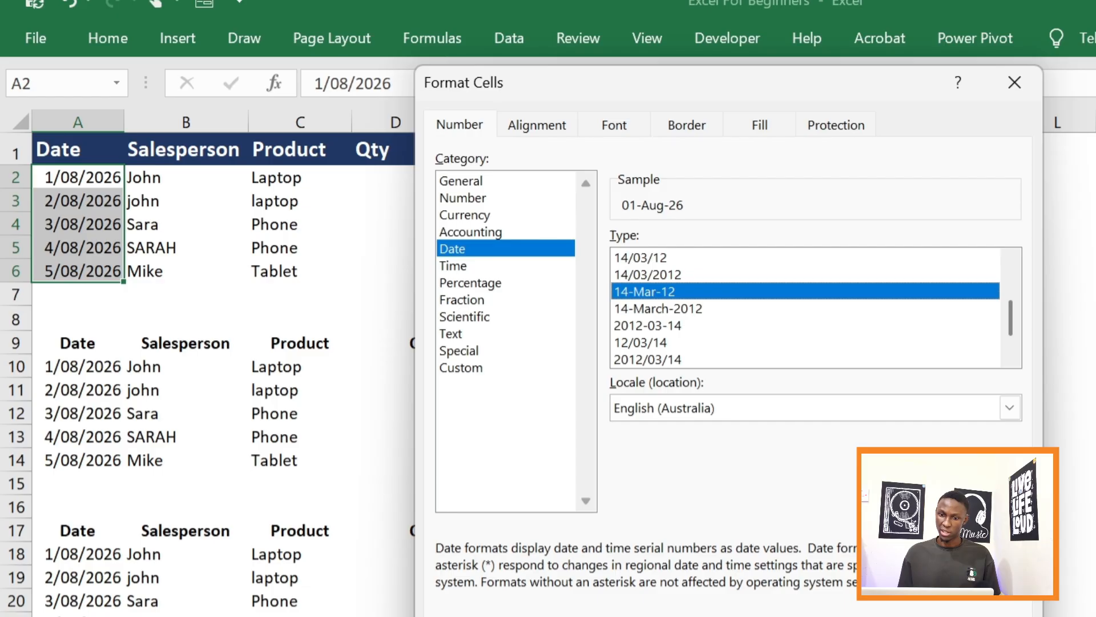
pyautogui.press('Return')
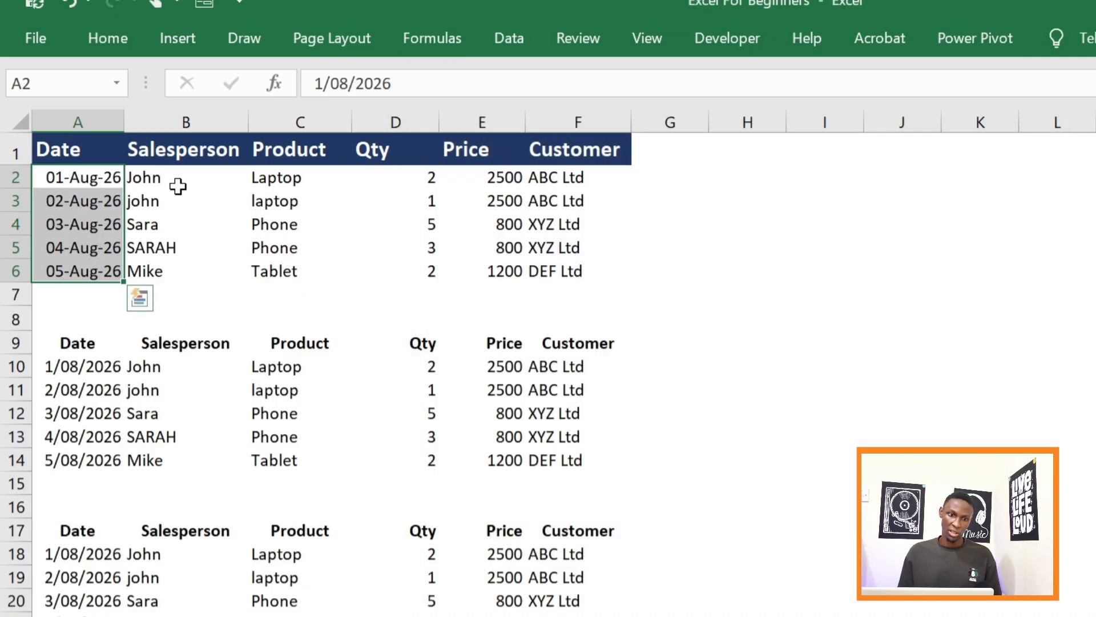
# Step: Centre the first table's Qty values in D2:D6 horizontally
pyautogui.click(425, 174)
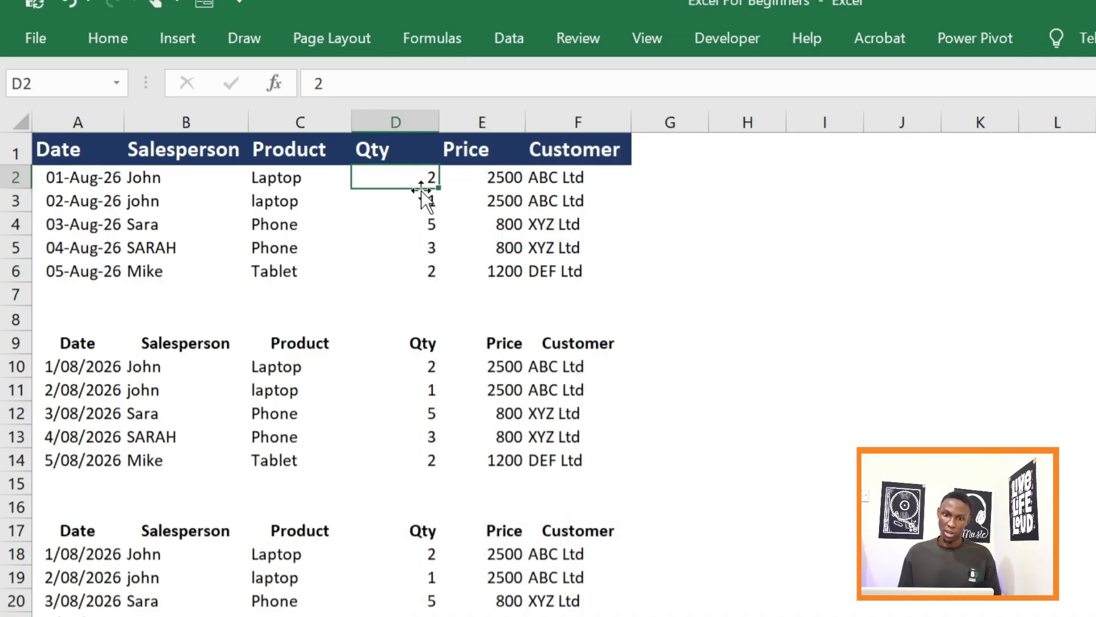
pyautogui.moveTo(418, 181); pyautogui.dragTo(409, 265)
pyautogui.click(417, 177)
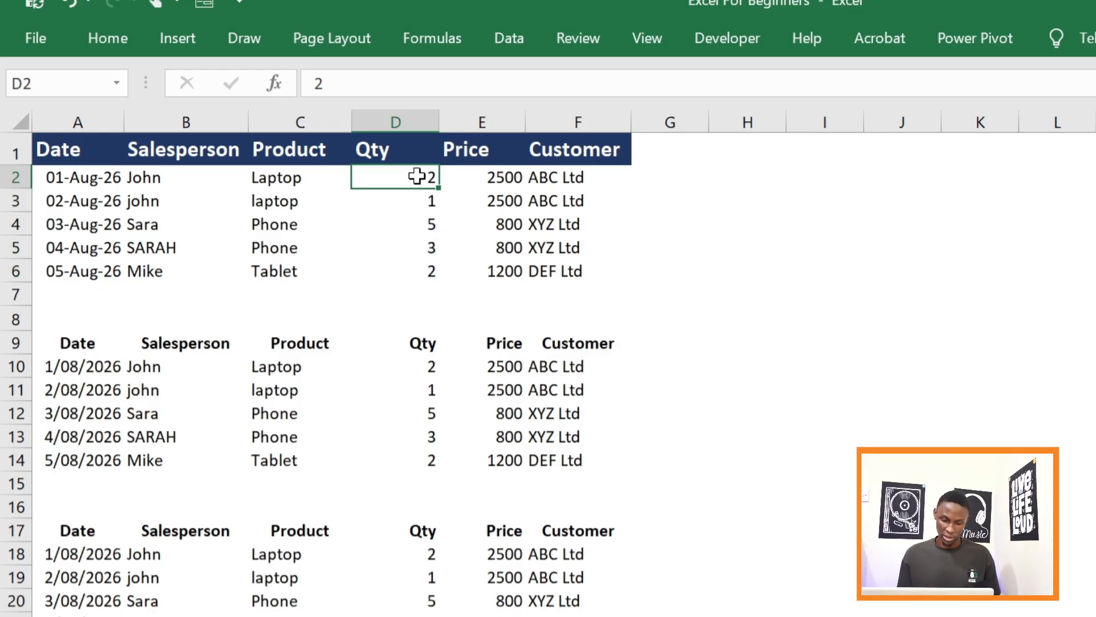
pyautogui.hotkey('ctrl', 'shift', 'Down')
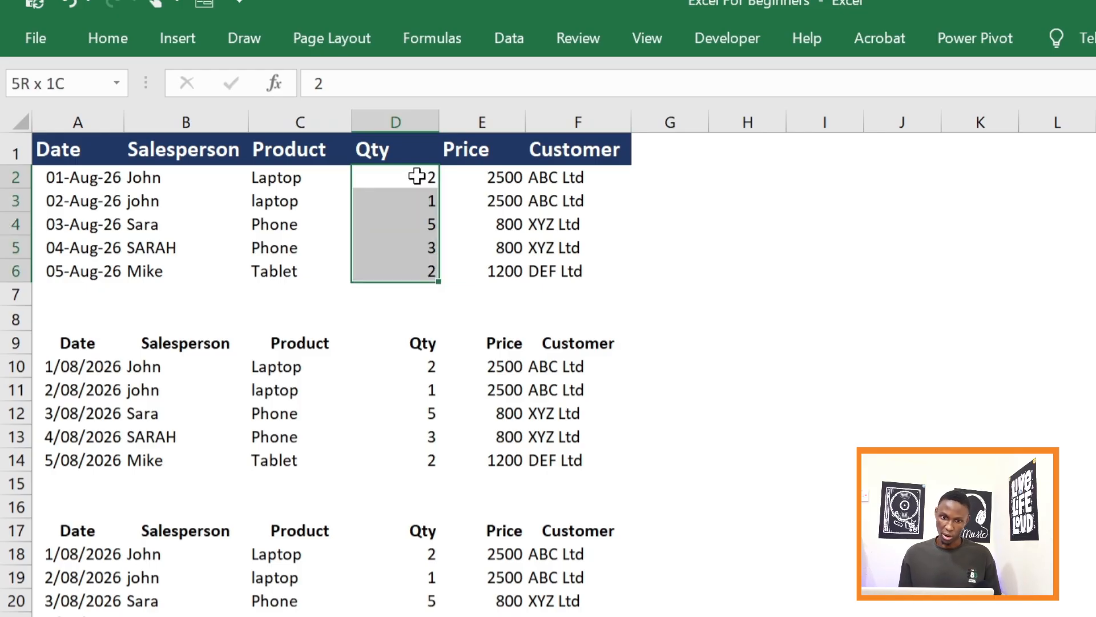
pyautogui.click(108, 38)
pyautogui.click(436, 121)
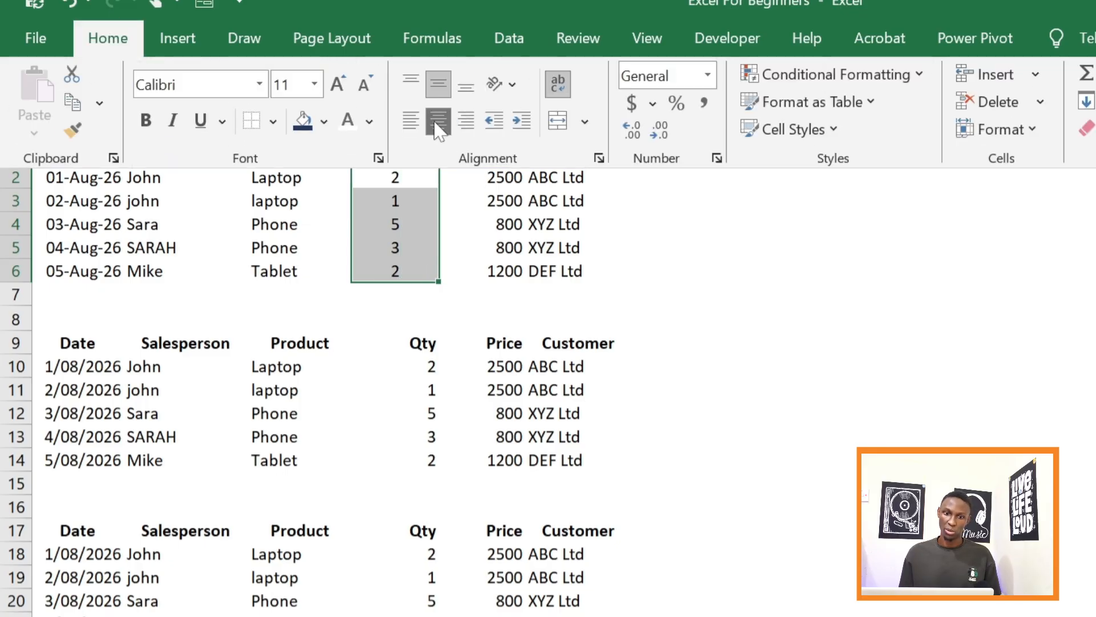
# Step: Centre the first table's Price values in E2:E6 and format them as dollar accounting amounts without decimals
pyautogui.click(483, 176)
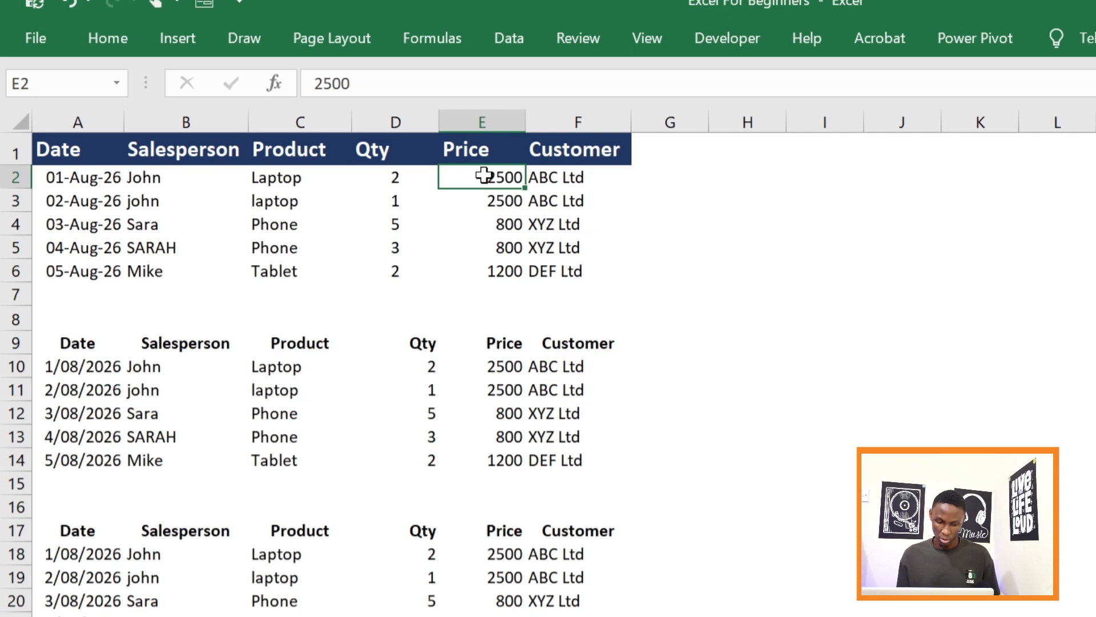
pyautogui.hotkey('ctrl', 'shift', 'Down')
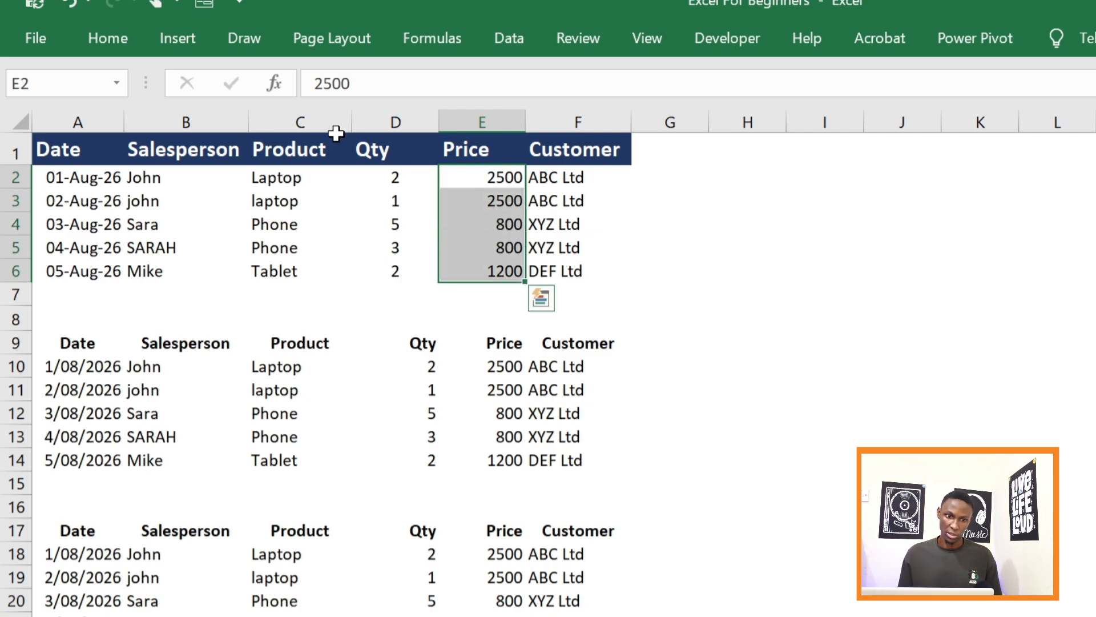
pyautogui.click(108, 38)
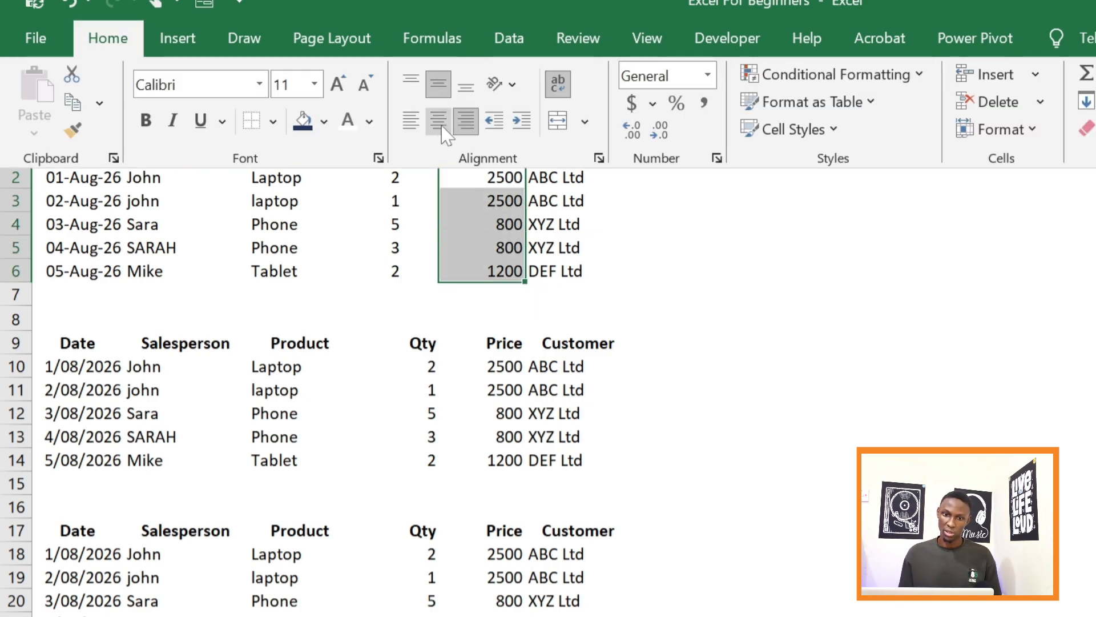
pyautogui.click(439, 123)
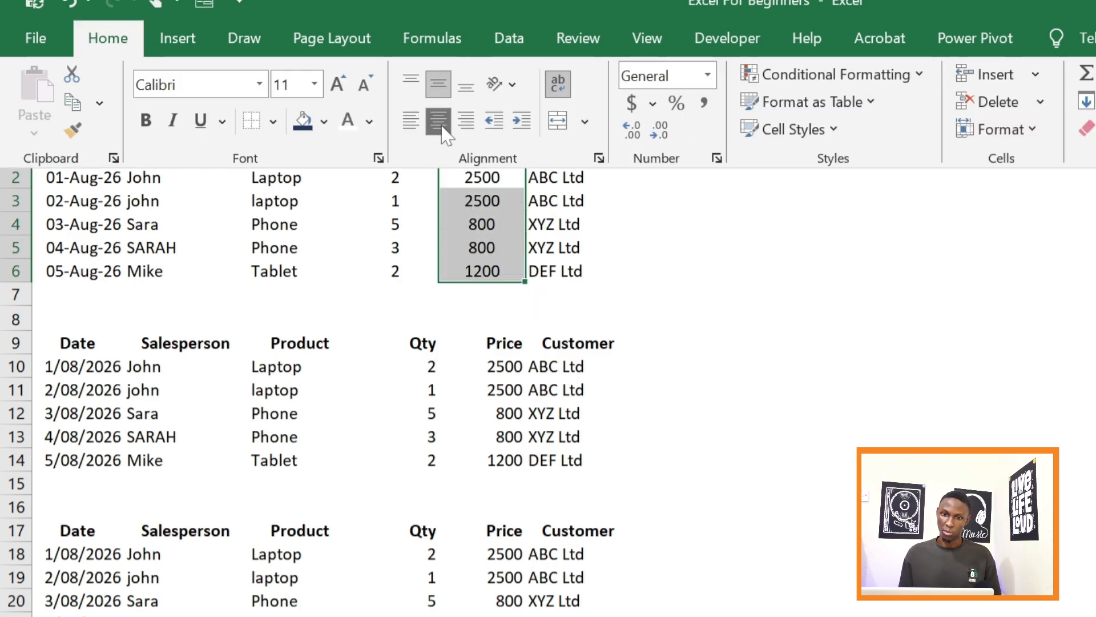
pyautogui.click(632, 104)
pyautogui.click(660, 131)
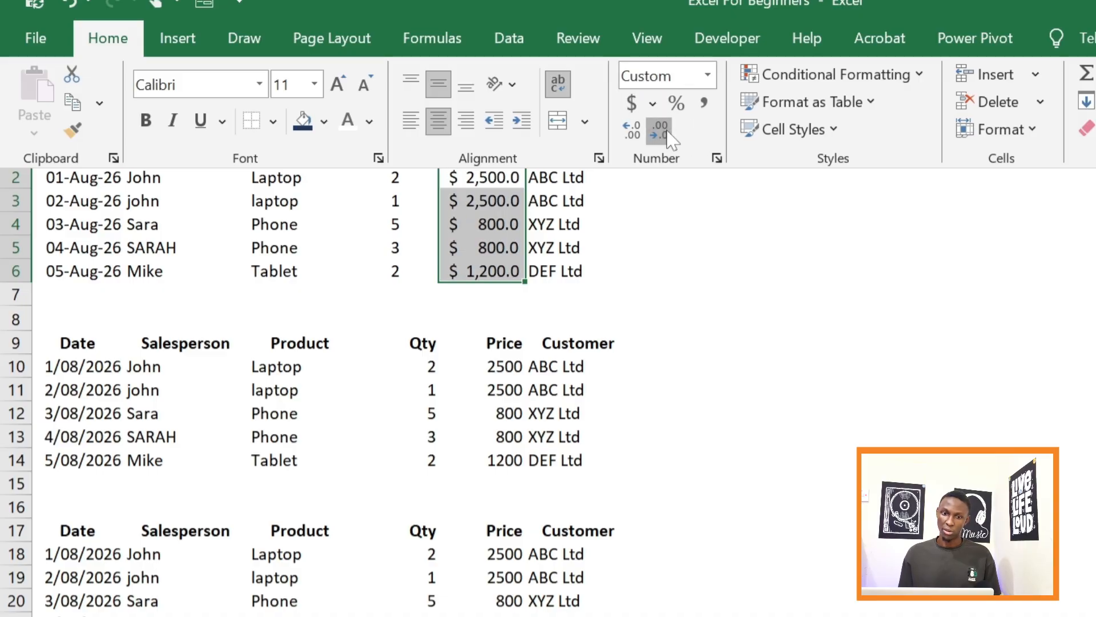
pyautogui.click(661, 131)
pyautogui.click(616, 228)
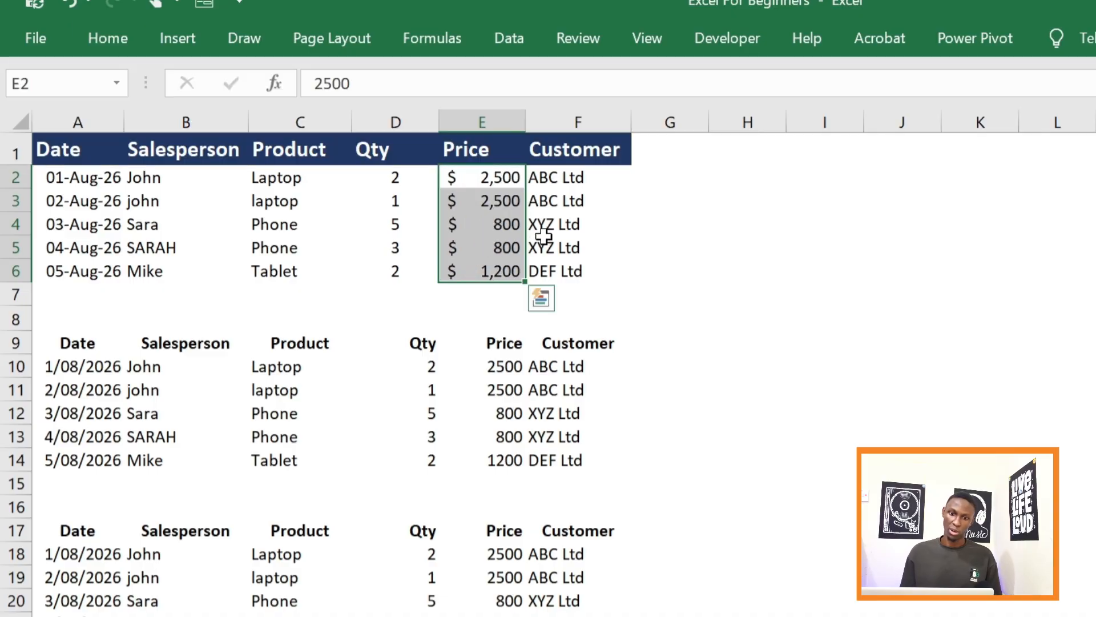
# Step: Check the first table's Customer entries and select the first Salesperson entry in B2
pyautogui.click(577, 196)
pyautogui.click(542, 175)
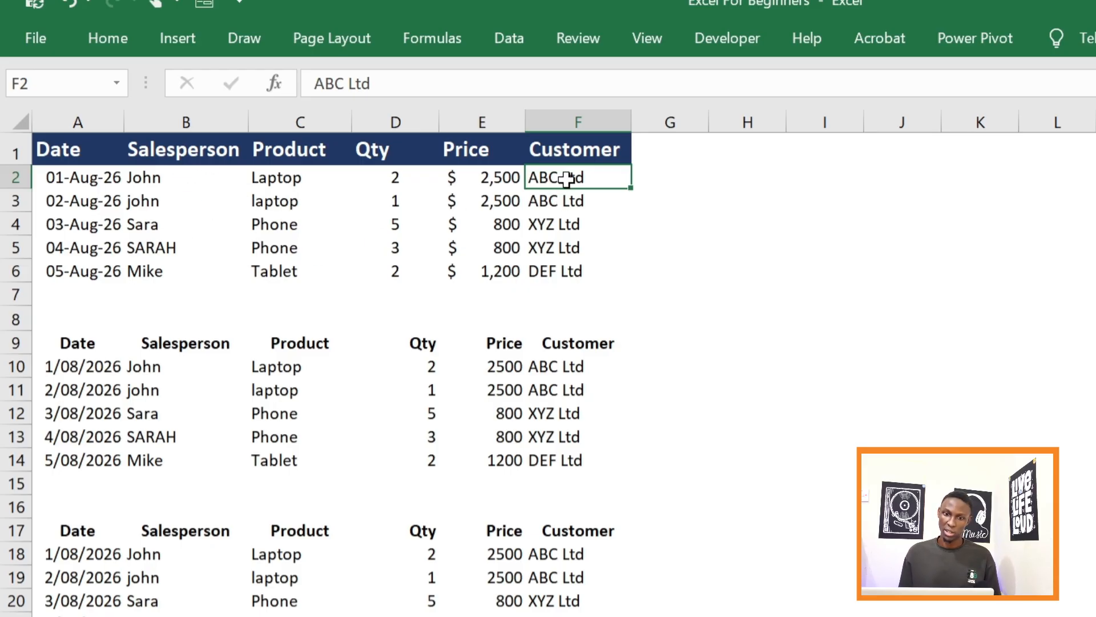
pyautogui.click(171, 181)
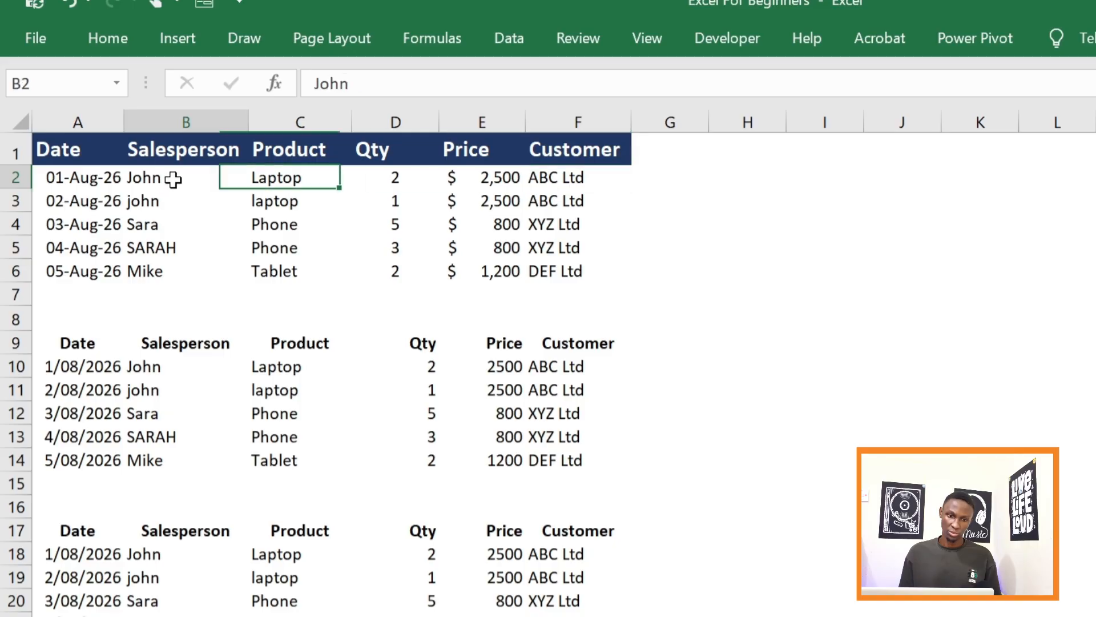
# Step: Enter the formula =PROPER(TRIM(B2)) in helper cell G2 to clean the first Salesperson entry
pyautogui.click(661, 185)
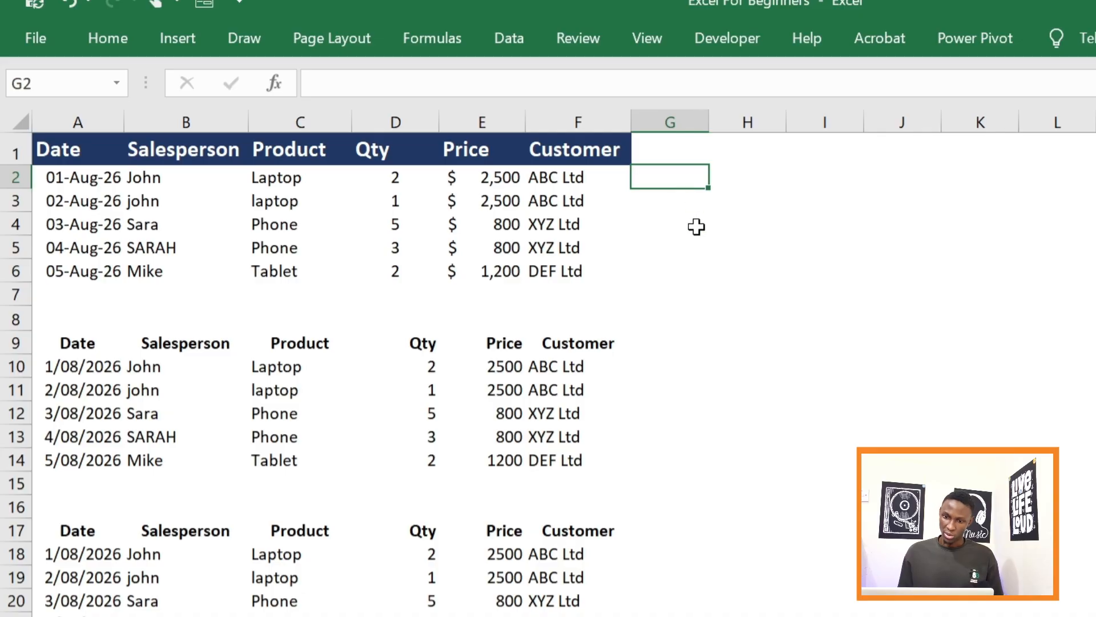
pyautogui.write('=')
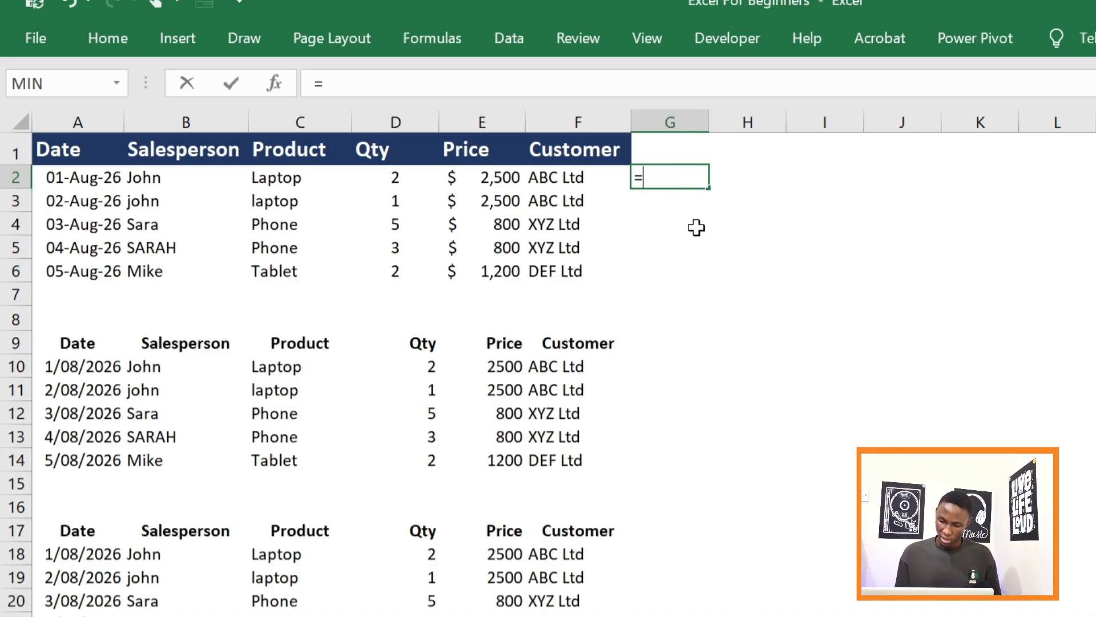
pyautogui.write('prop')
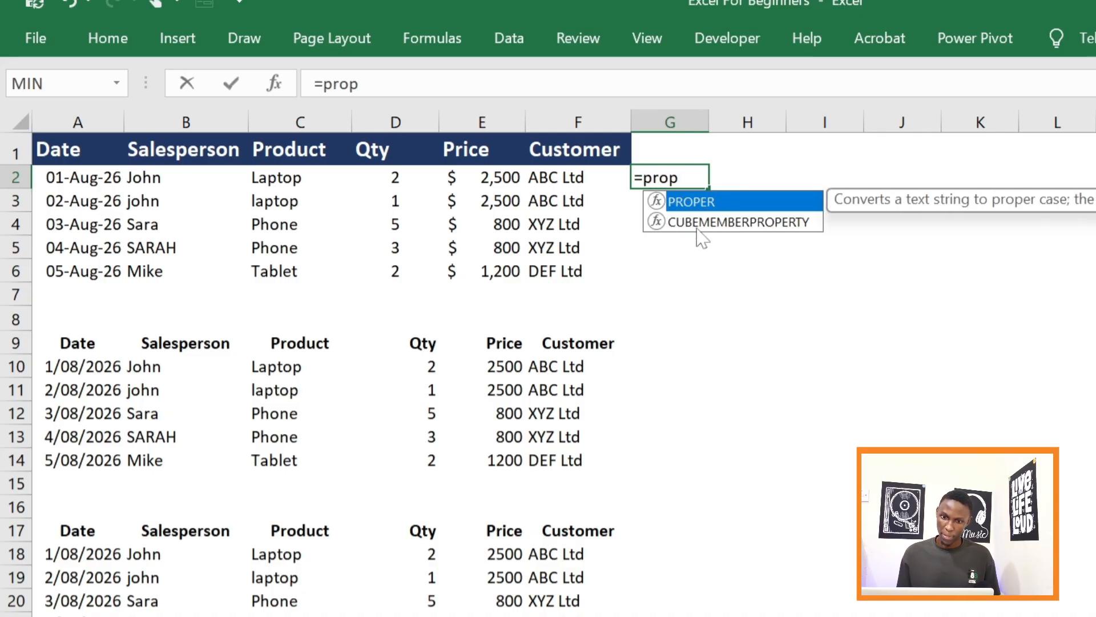
pyautogui.doubleClick(705, 203)
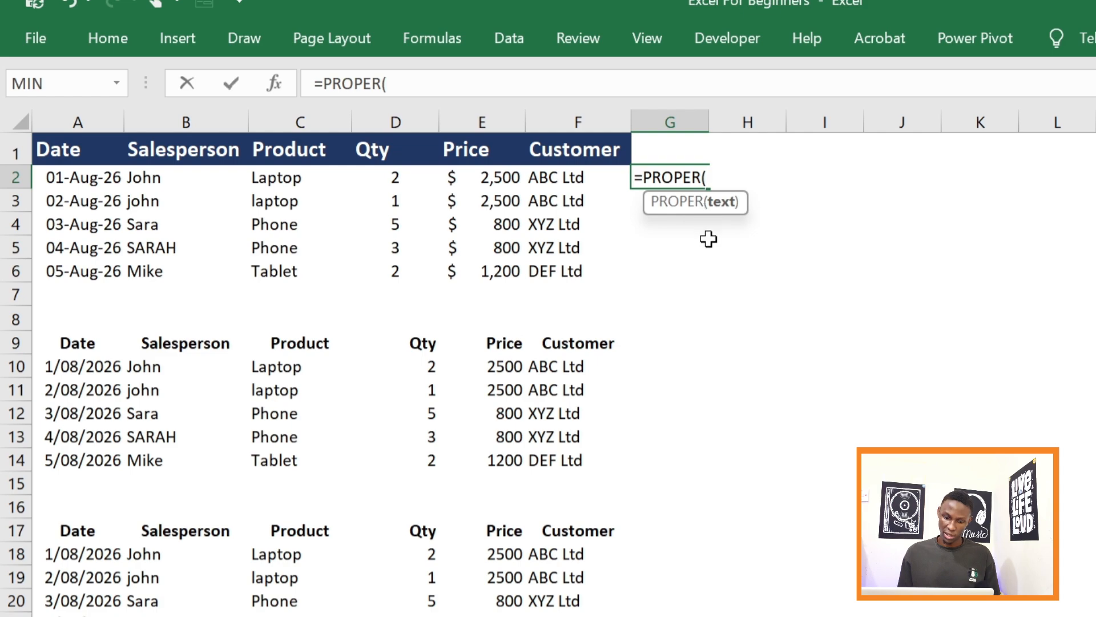
pyautogui.write('tri')
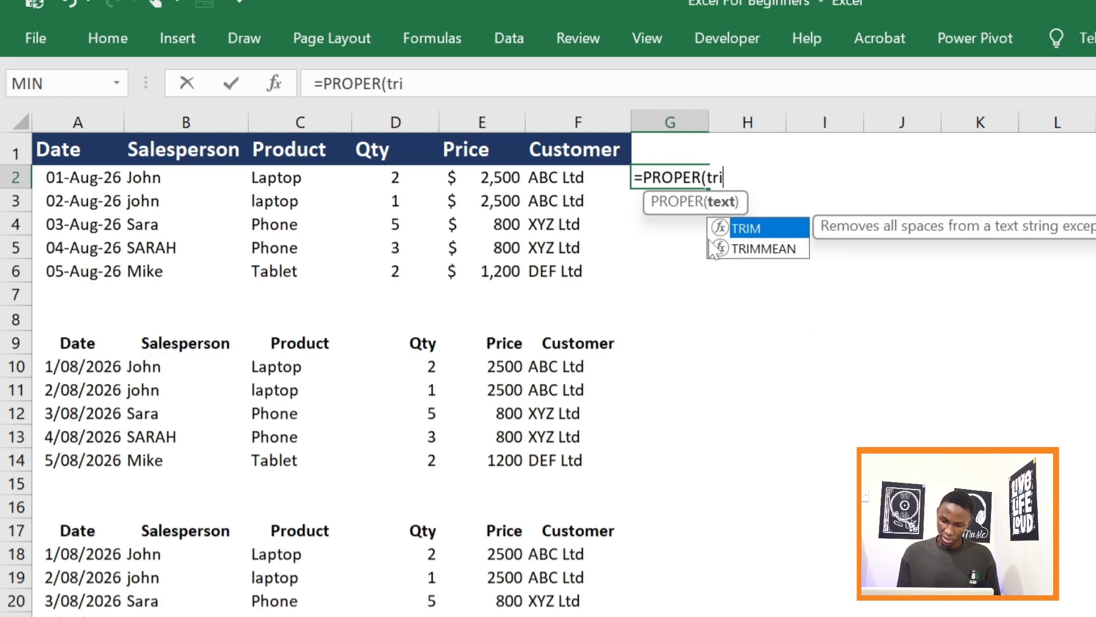
pyautogui.doubleClick(743, 231)
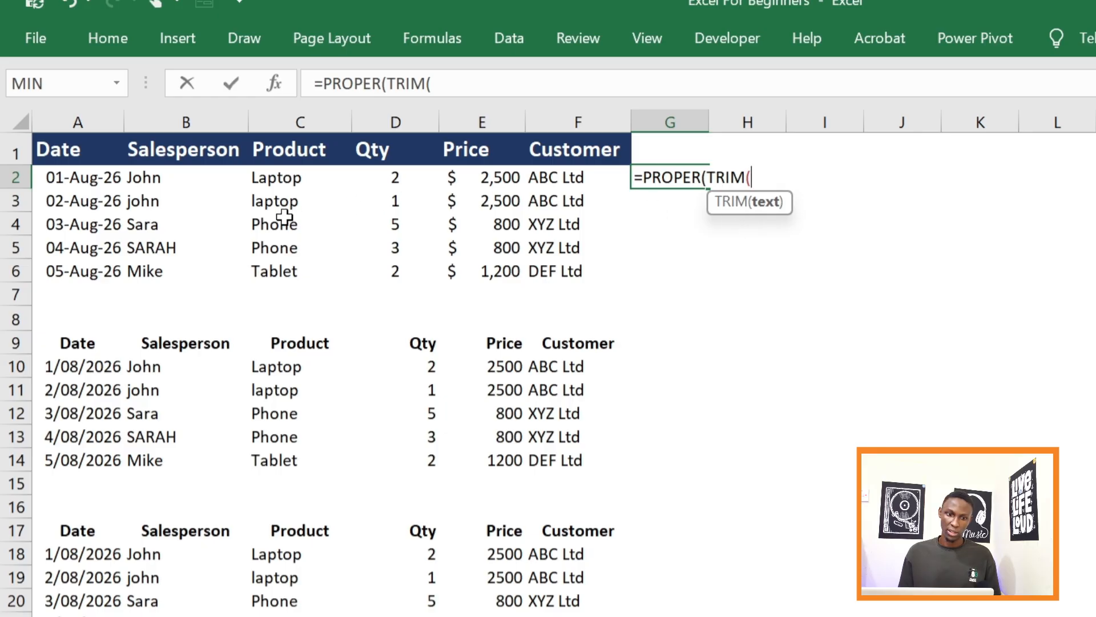
pyautogui.click(165, 178)
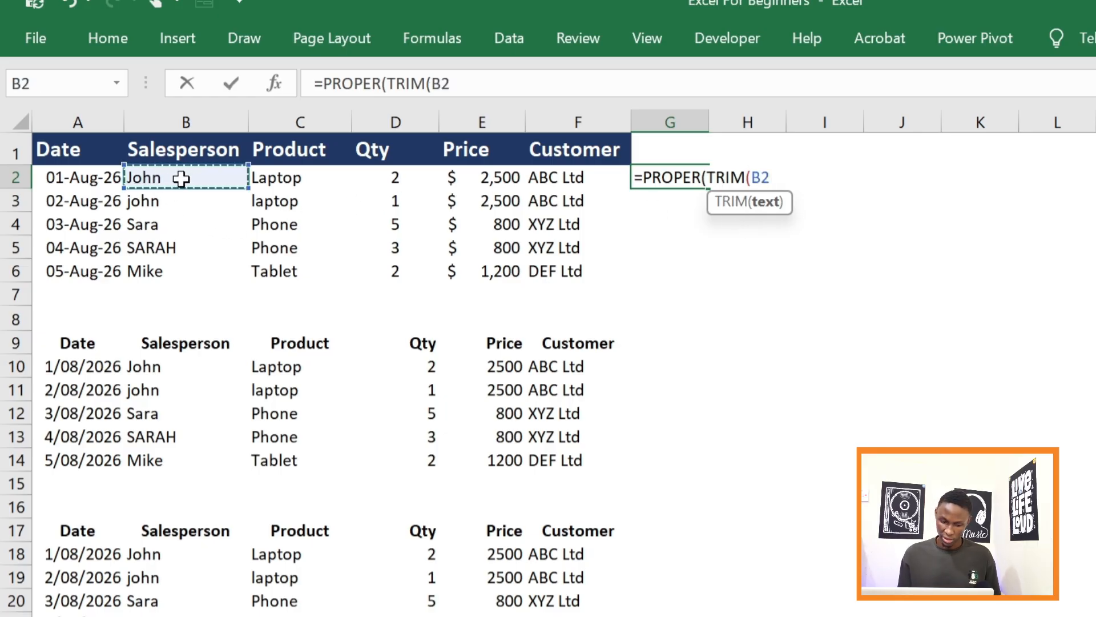
pyautogui.write('))')
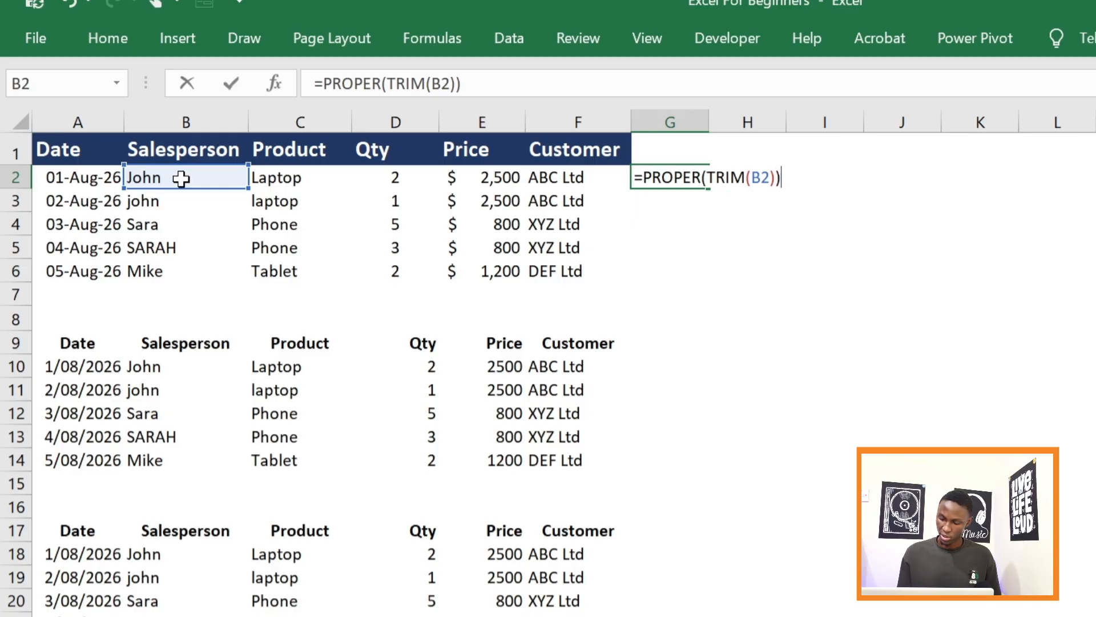
pyautogui.press('Return')
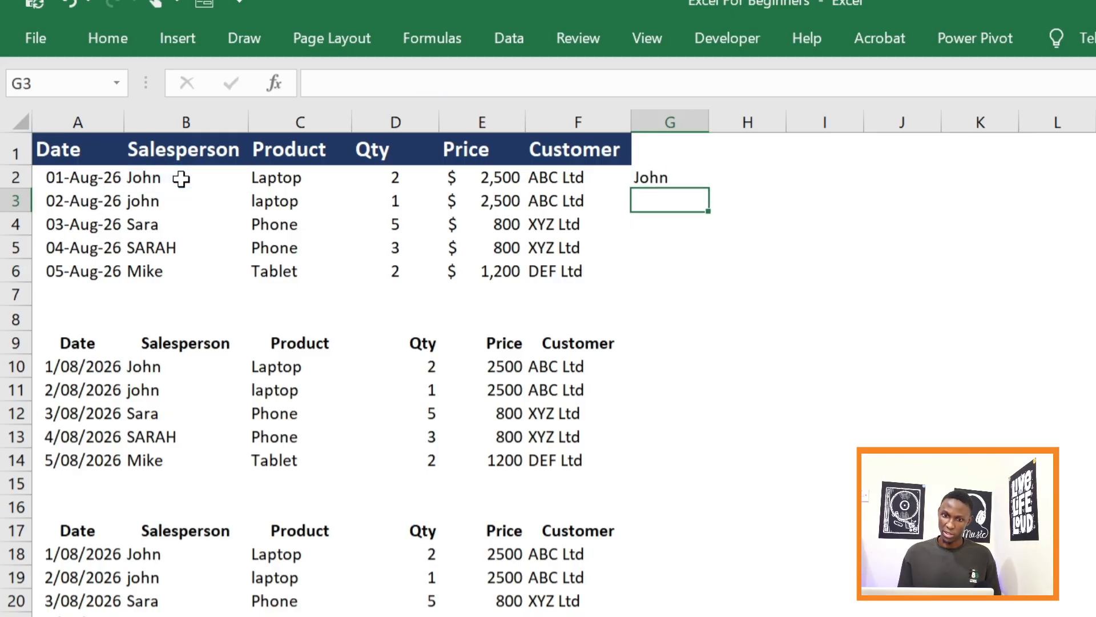
# Step: Fill the helper formula from G2 down to G6 and paste the results as values over the Salesperson entries in B2:B6
pyautogui.click(692, 179)
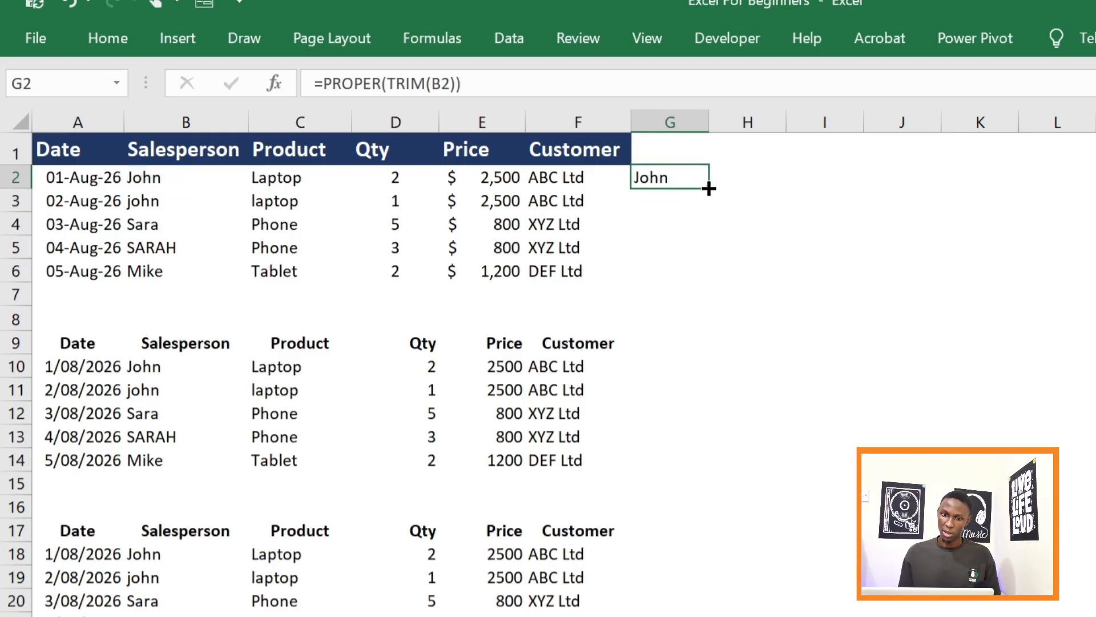
pyautogui.doubleClick(708, 188)
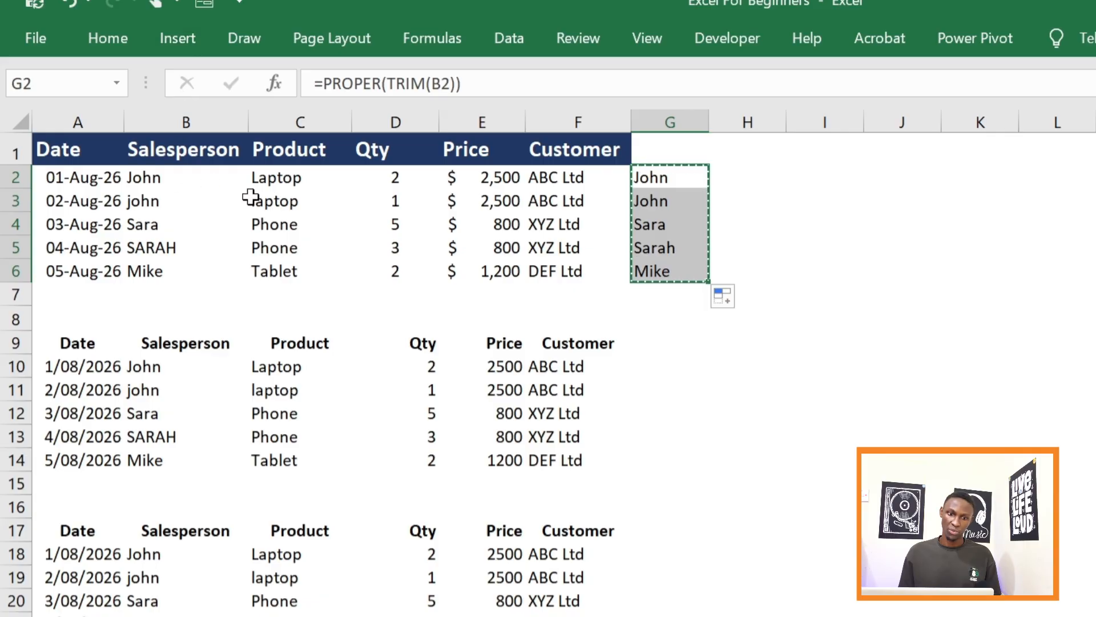
pyautogui.click(168, 175)
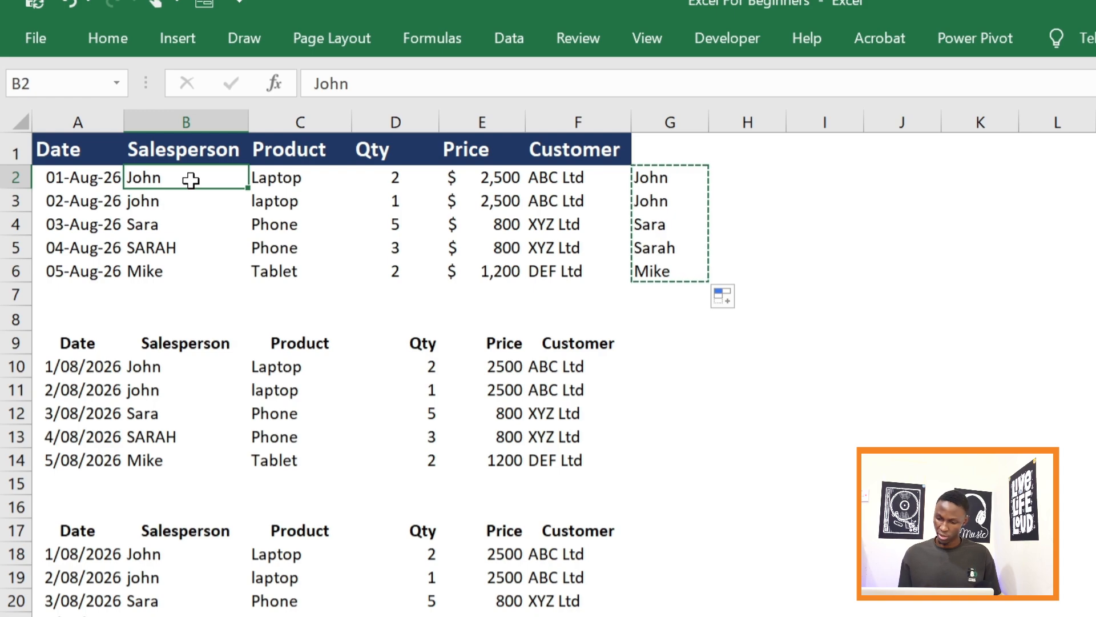
pyautogui.hotkey('ctrl', 'shift', 'Down')
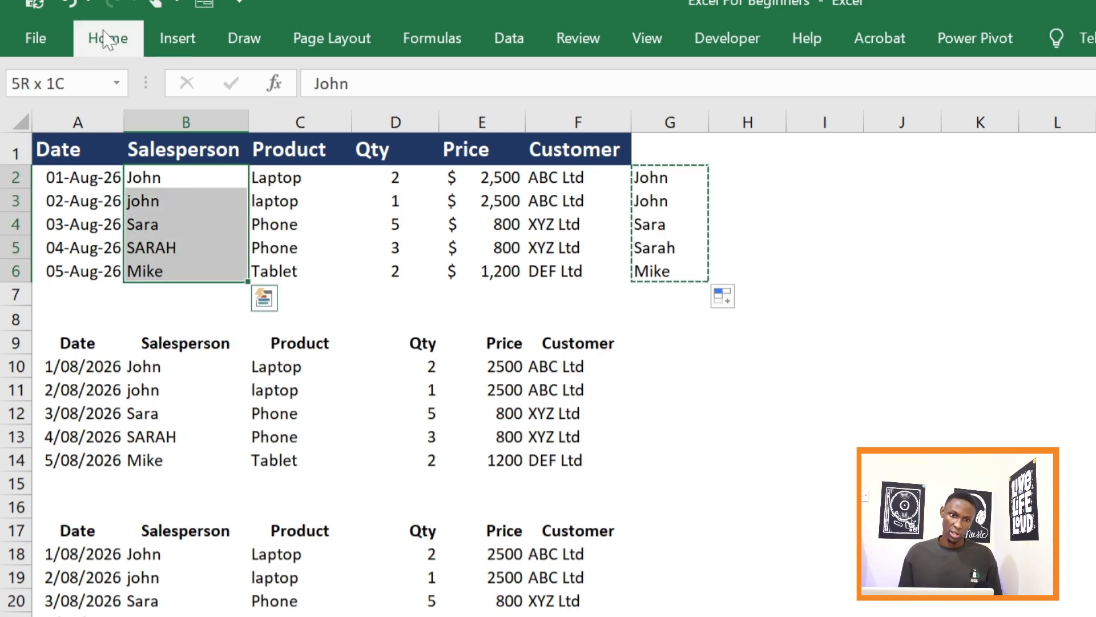
pyautogui.click(108, 39)
pyautogui.click(34, 132)
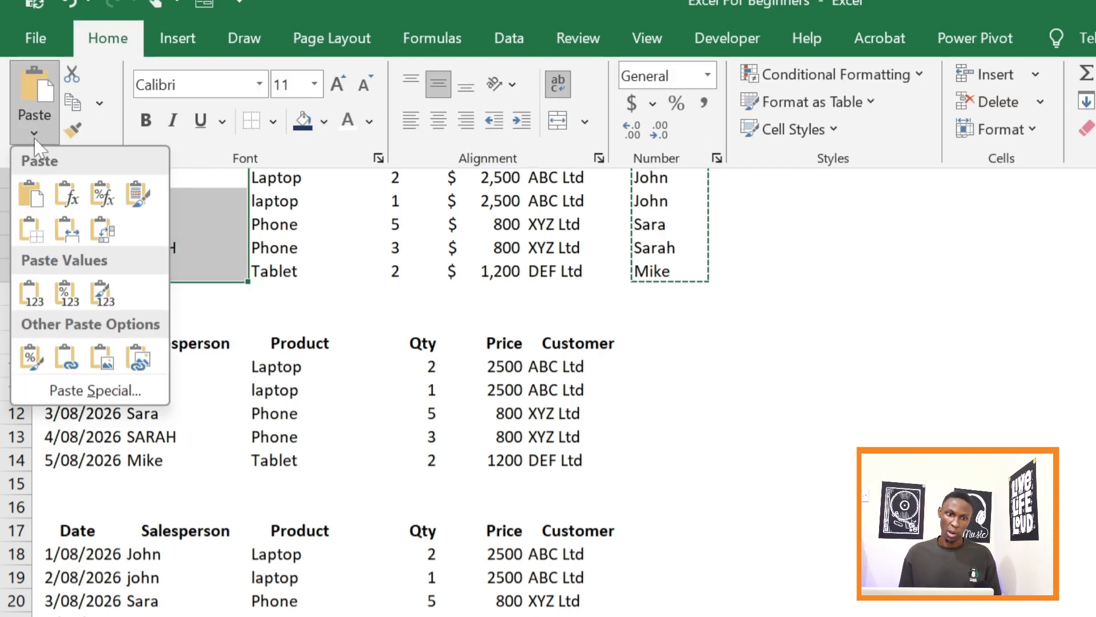
pyautogui.click(30, 292)
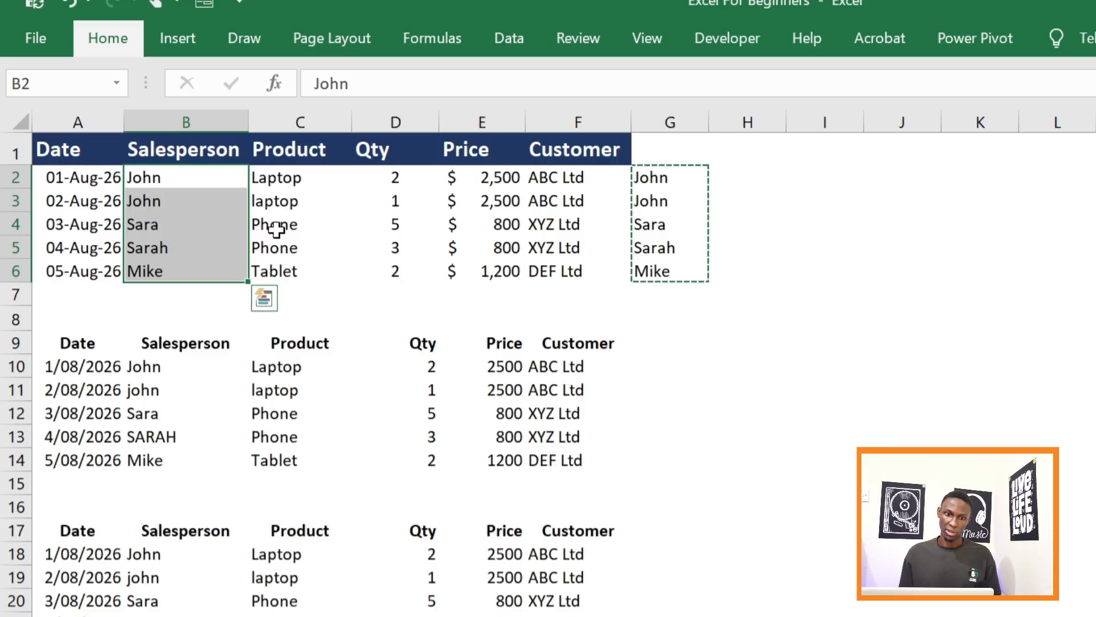
# Step: Change the helper formula in G2 to =PROPER(TRIM(C2)) for the Product column
pyautogui.click(296, 184)
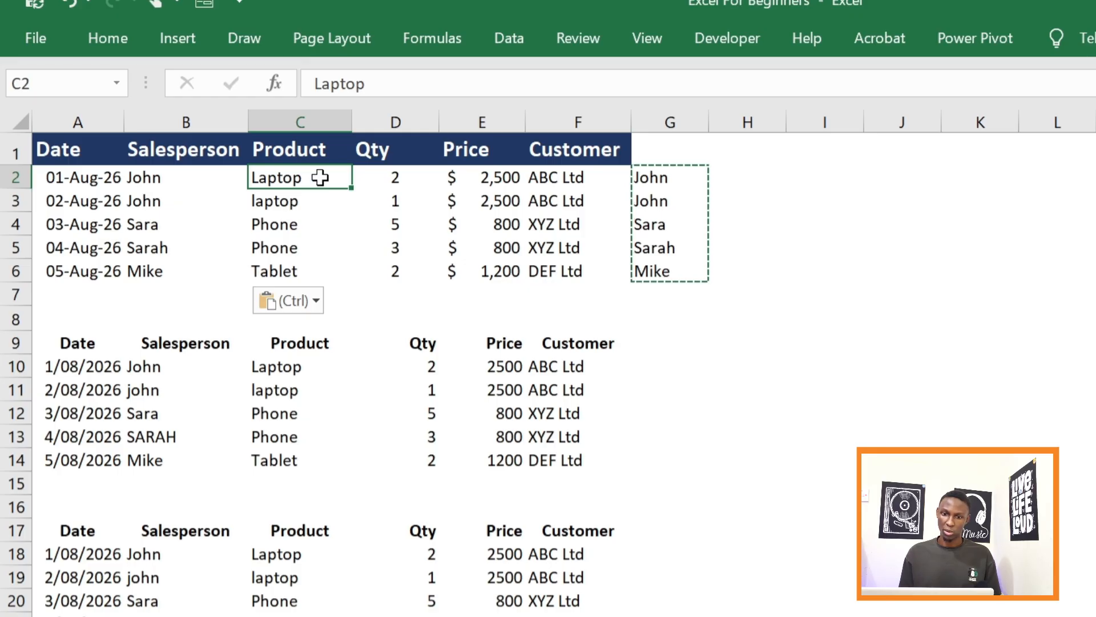
pyautogui.doubleClick(681, 180)
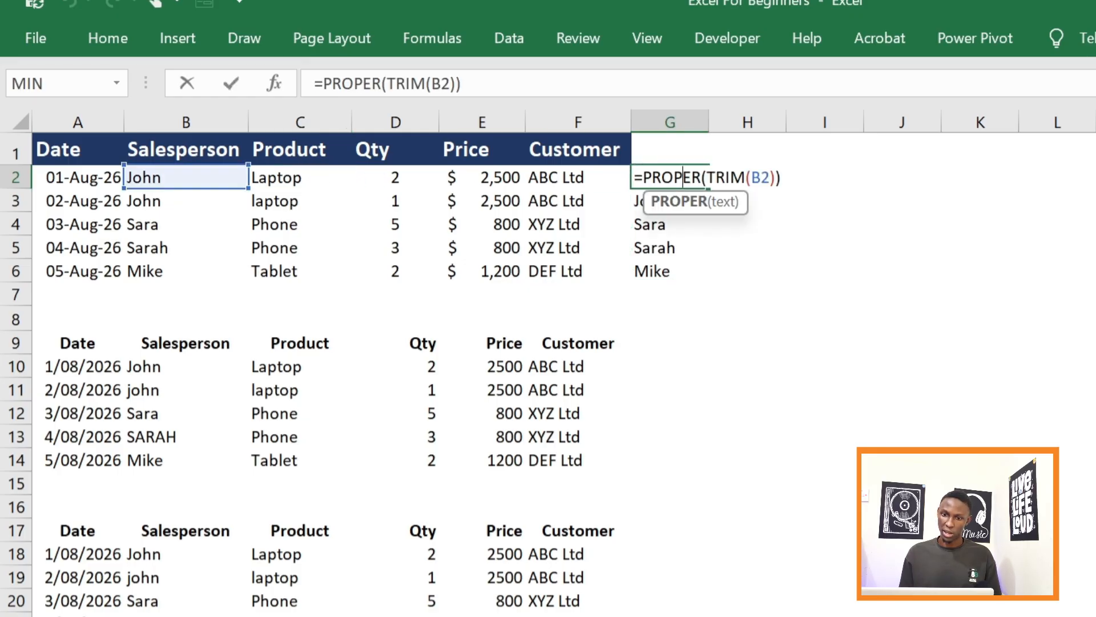
pyautogui.click(770, 178)
pyautogui.press('BackSpace')
pyautogui.press('BackSpace')
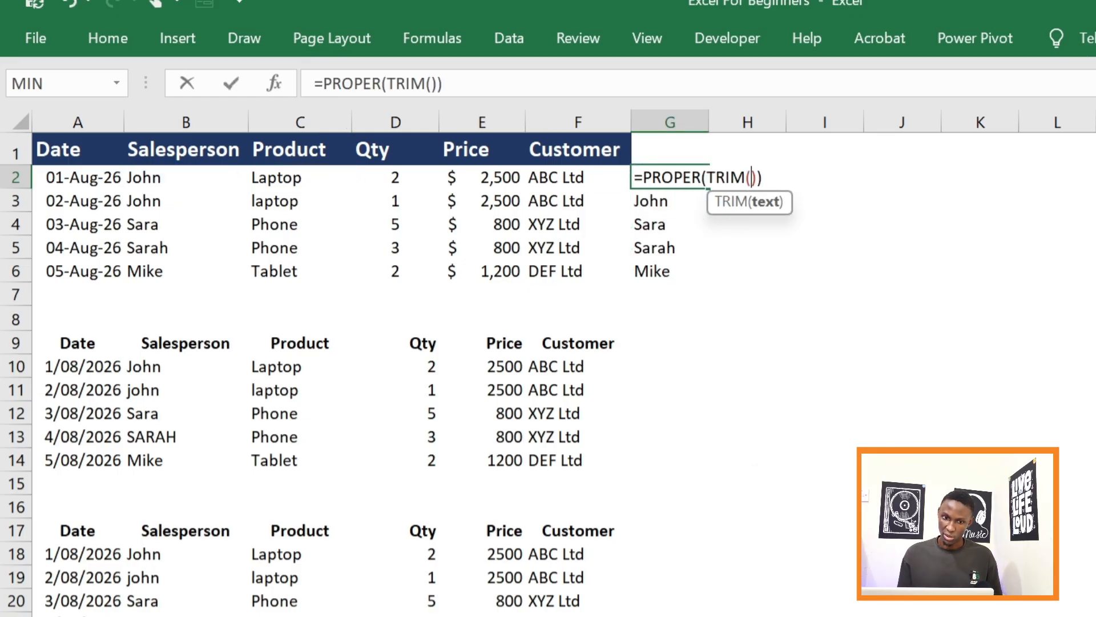
pyautogui.click(300, 178)
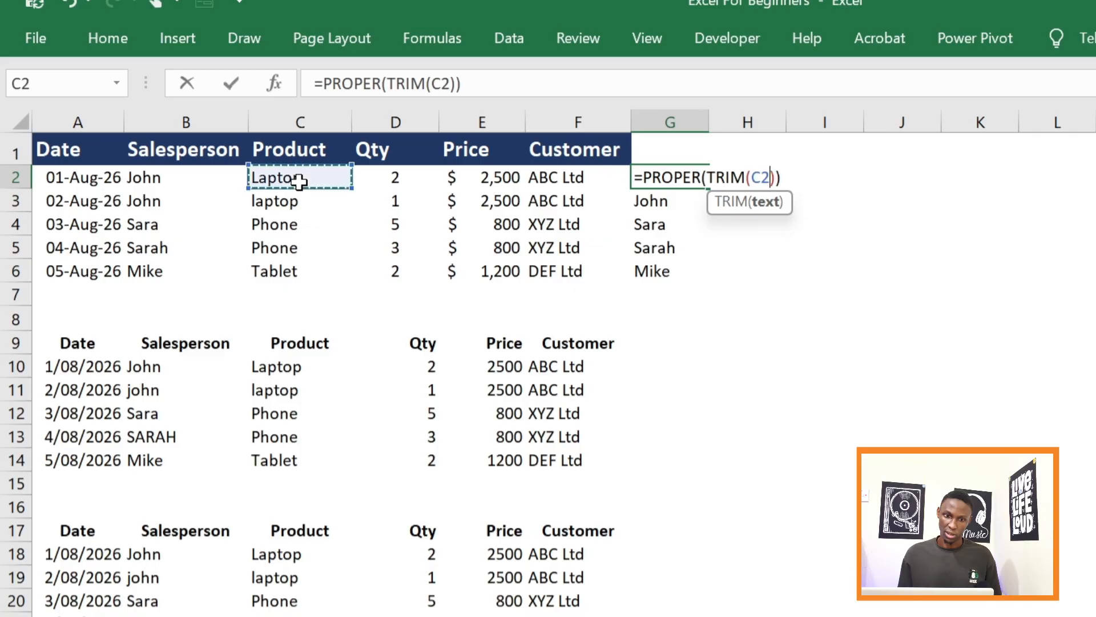
pyautogui.press('Return')
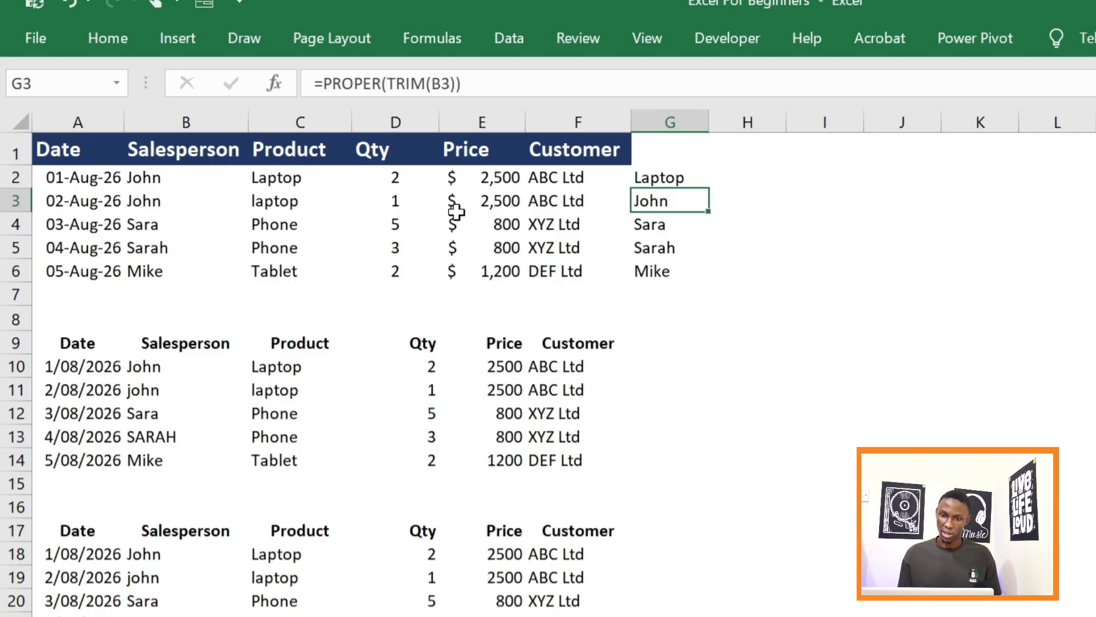
# Step: Fill the Product helper formula from G2 down to G6 and paste the results as values over C2:C6
pyautogui.click(672, 174)
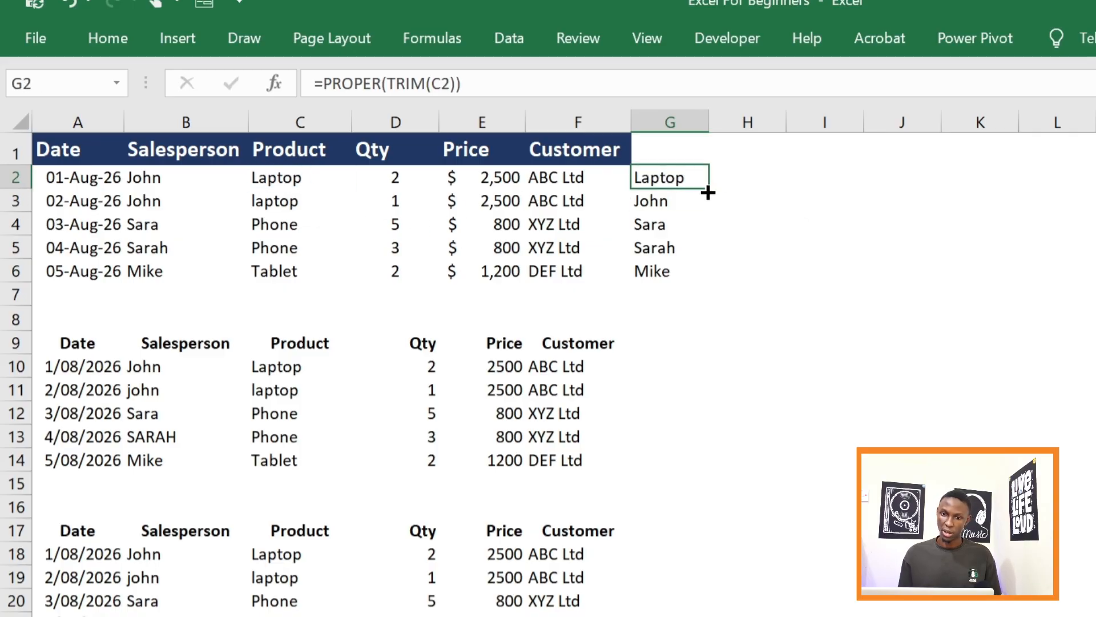
pyautogui.doubleClick(708, 187)
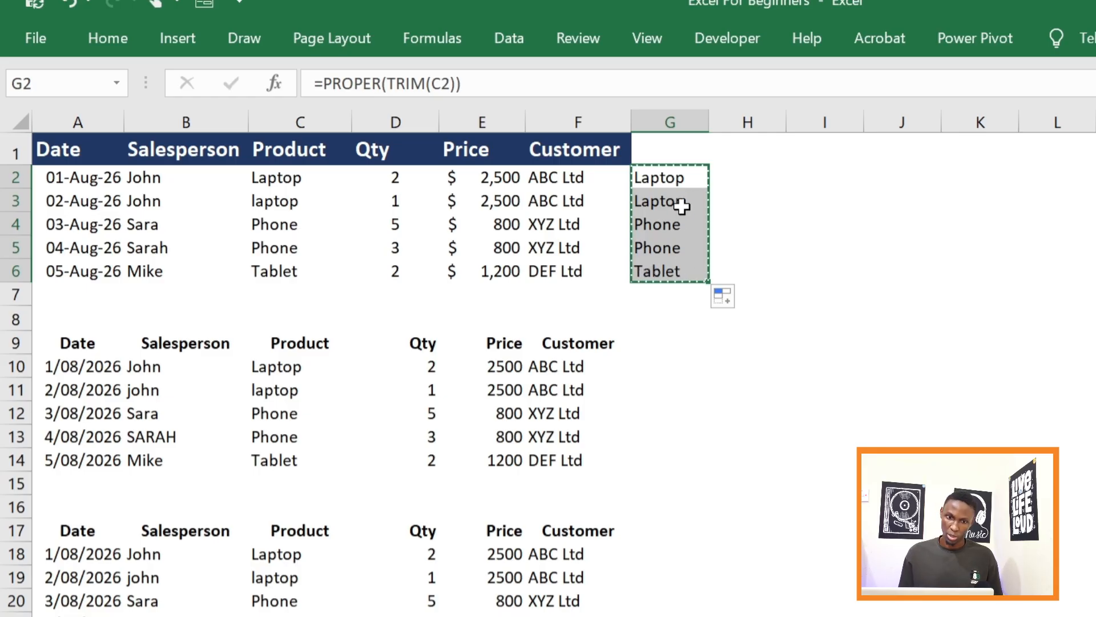
pyautogui.click(291, 186)
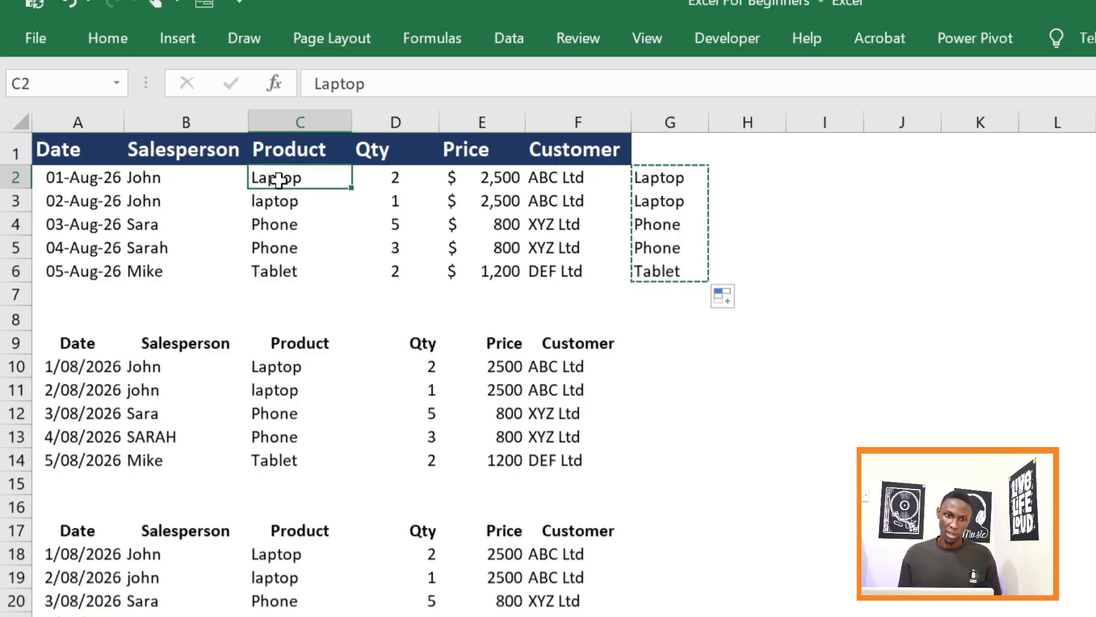
pyautogui.click(113, 46)
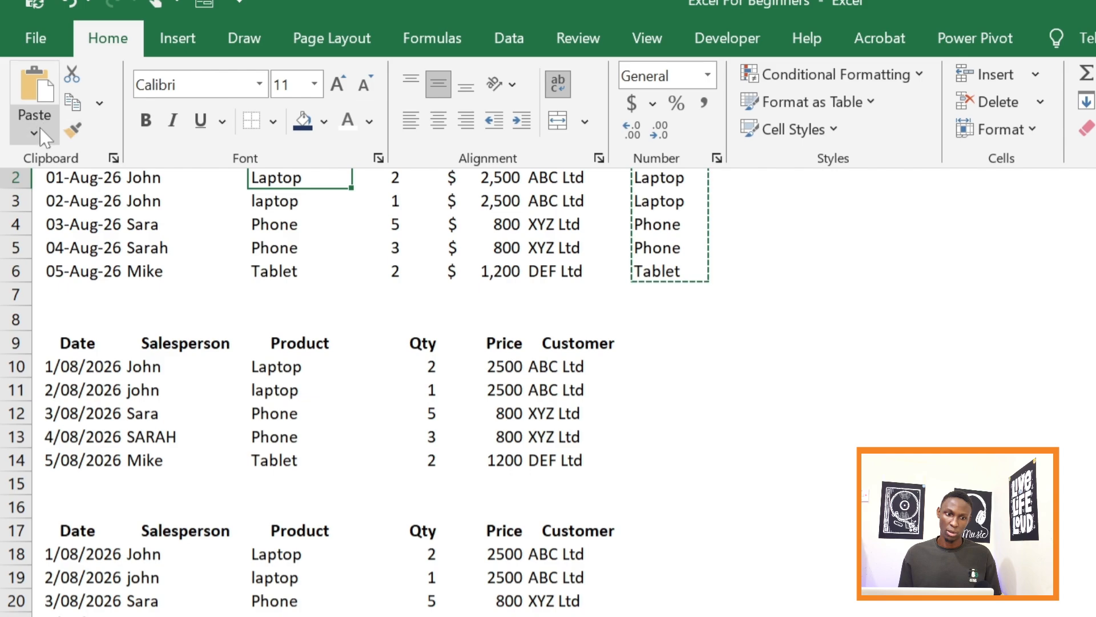
pyautogui.click(34, 133)
pyautogui.click(27, 288)
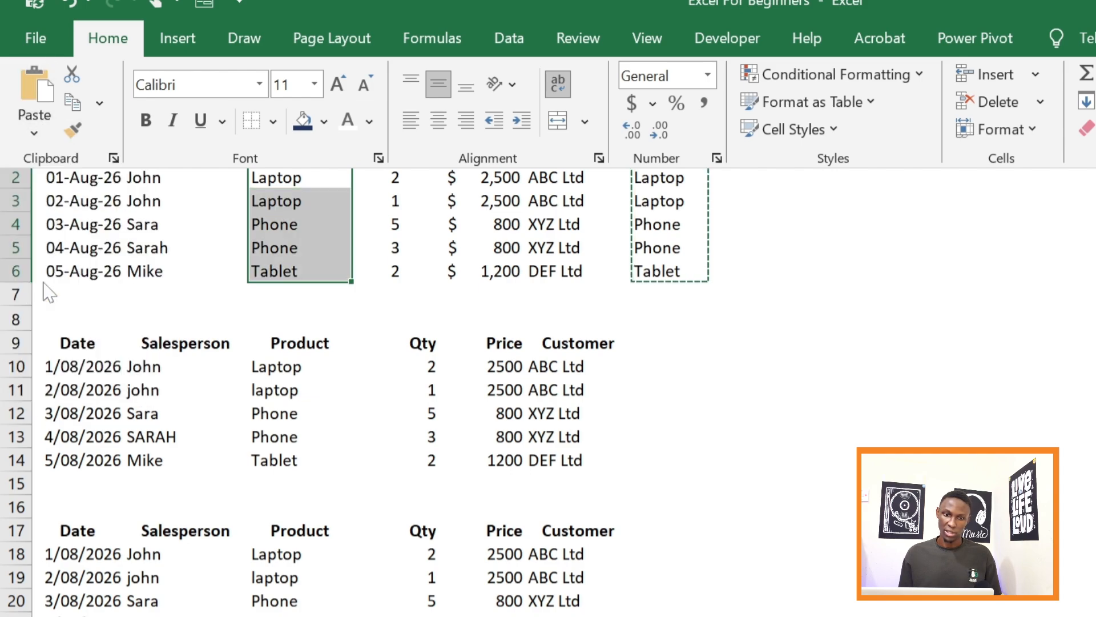
# Step: Change the helper formula in G2 to =TRIM(F2) for the Customer column, dropping the PROPER function
pyautogui.click(577, 177)
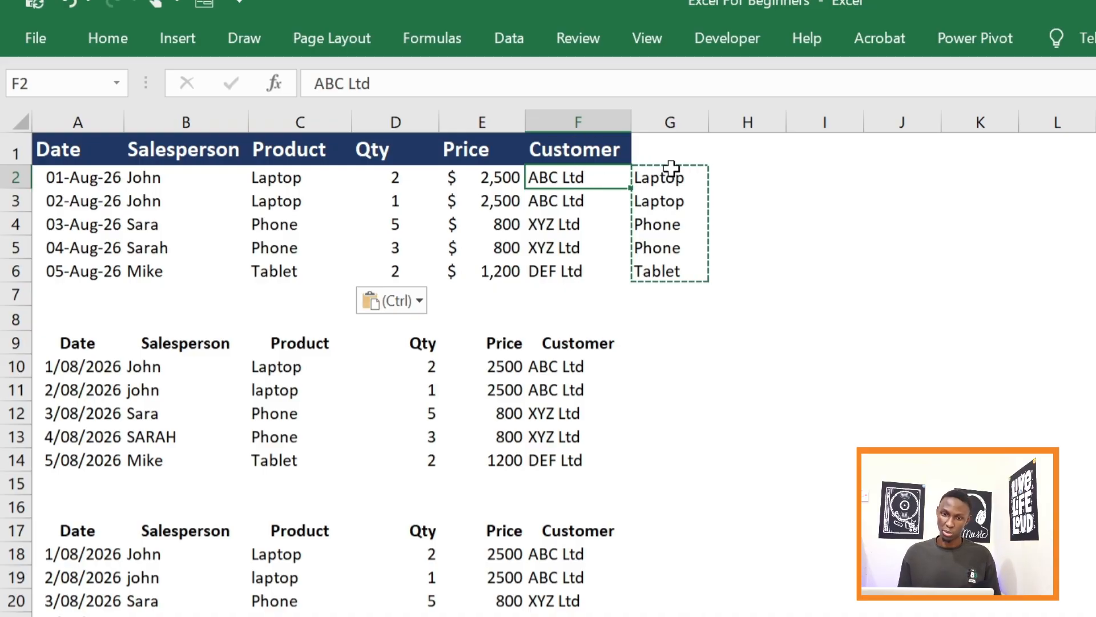
pyautogui.doubleClick(692, 177)
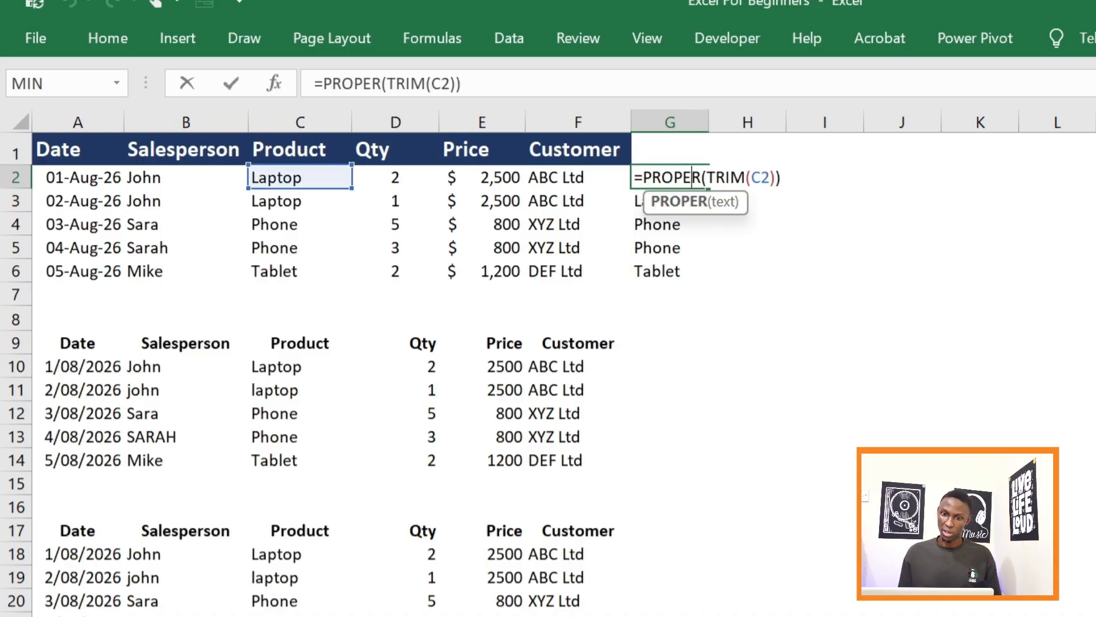
pyautogui.click(707, 178)
pyautogui.press('BackSpace')
pyautogui.press('BackSpace')
pyautogui.press('BackSpace')
pyautogui.press('BackSpace')
pyautogui.press('BackSpace')
pyautogui.press('BackSpace')
pyautogui.press('BackSpace')
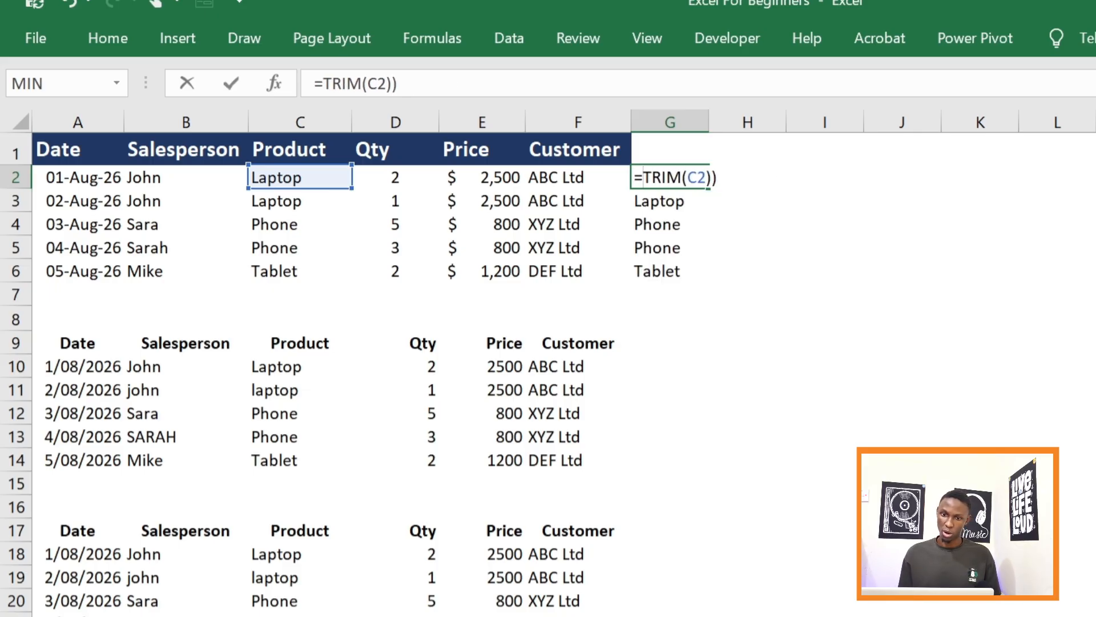
pyautogui.press('BackSpace')
pyautogui.press('BackSpace')
pyautogui.press('BackSpace')
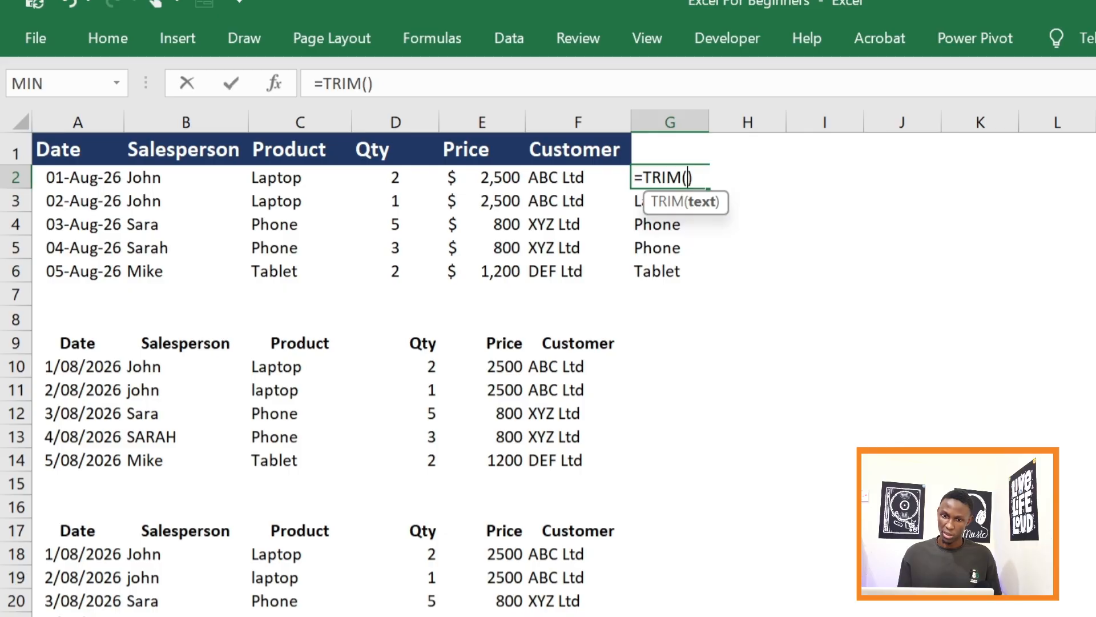
pyautogui.click(585, 179)
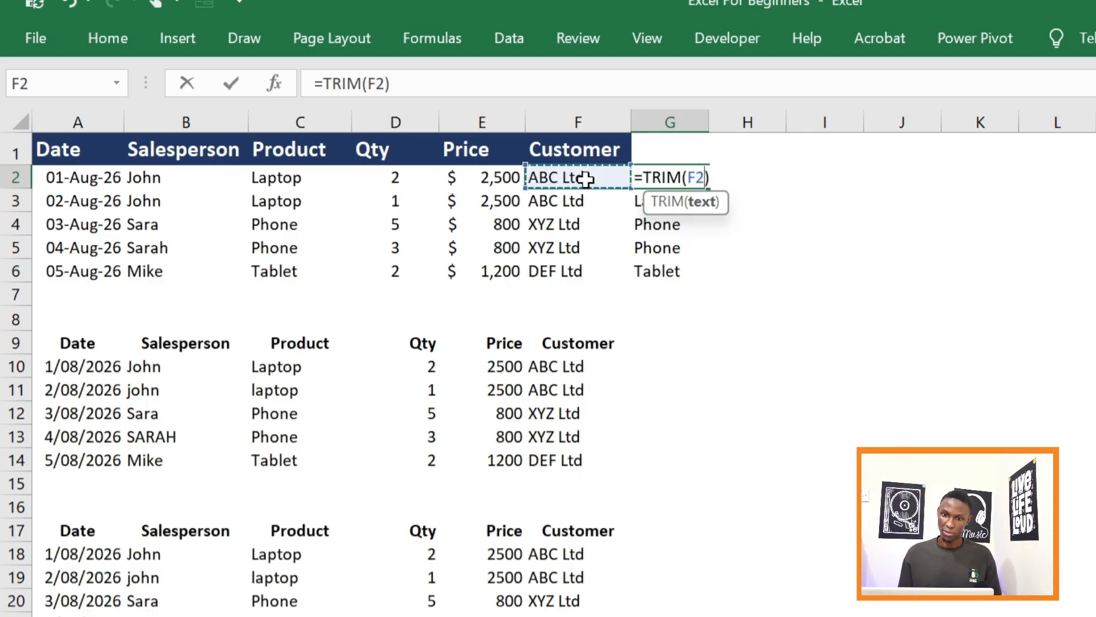
pyautogui.press('Return')
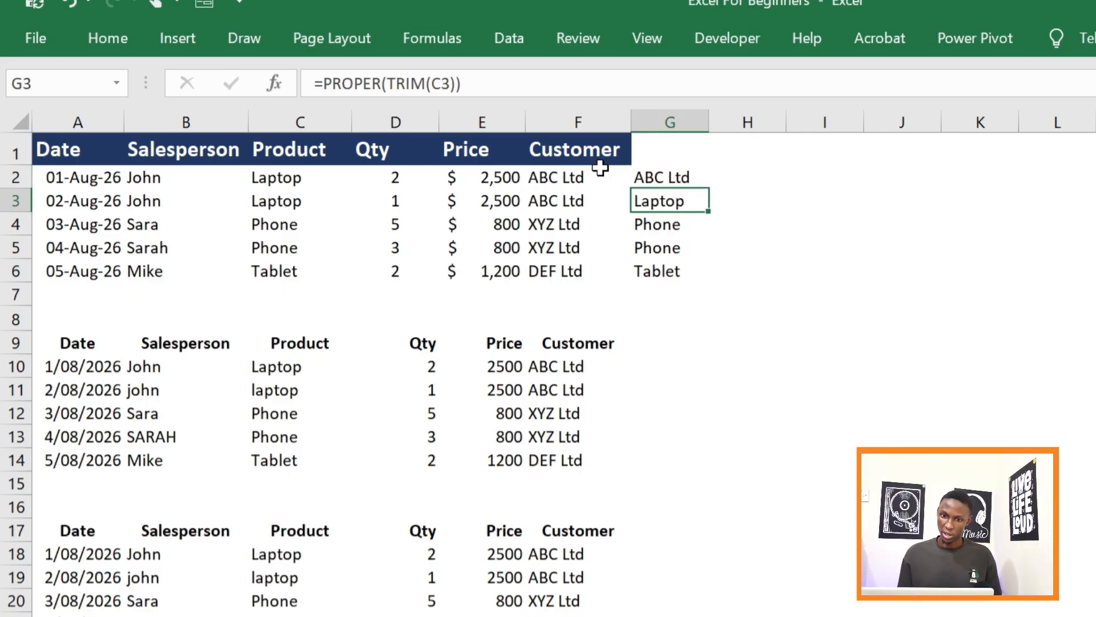
# Step: Fill the Customer helper formula from G2 down to G6 and paste the results as values over F2:F6
pyautogui.click(673, 173)
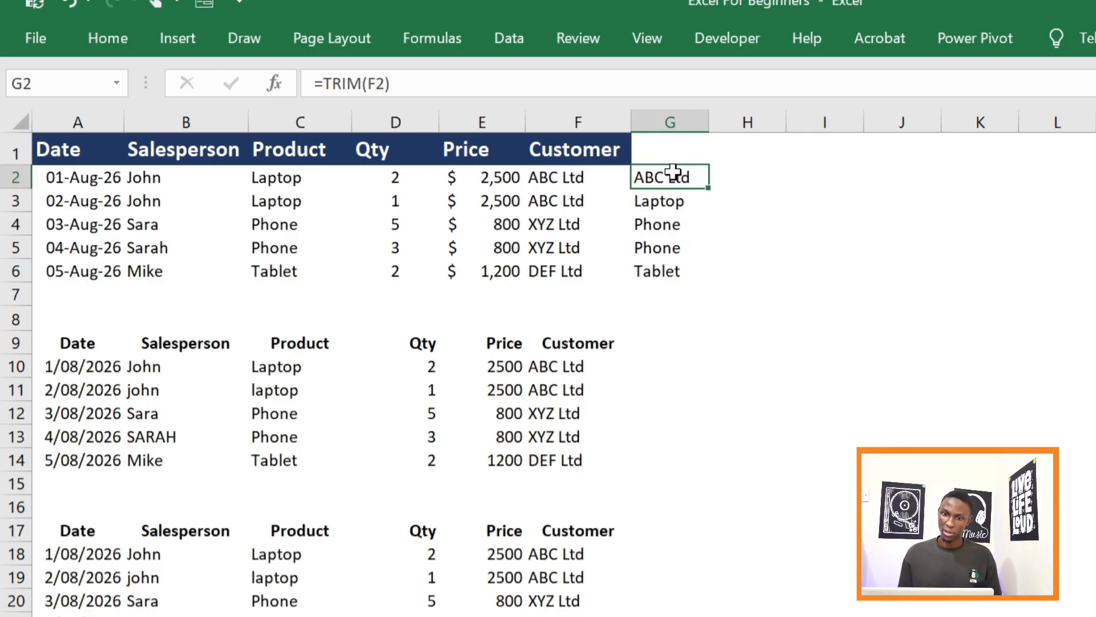
pyautogui.doubleClick(710, 188)
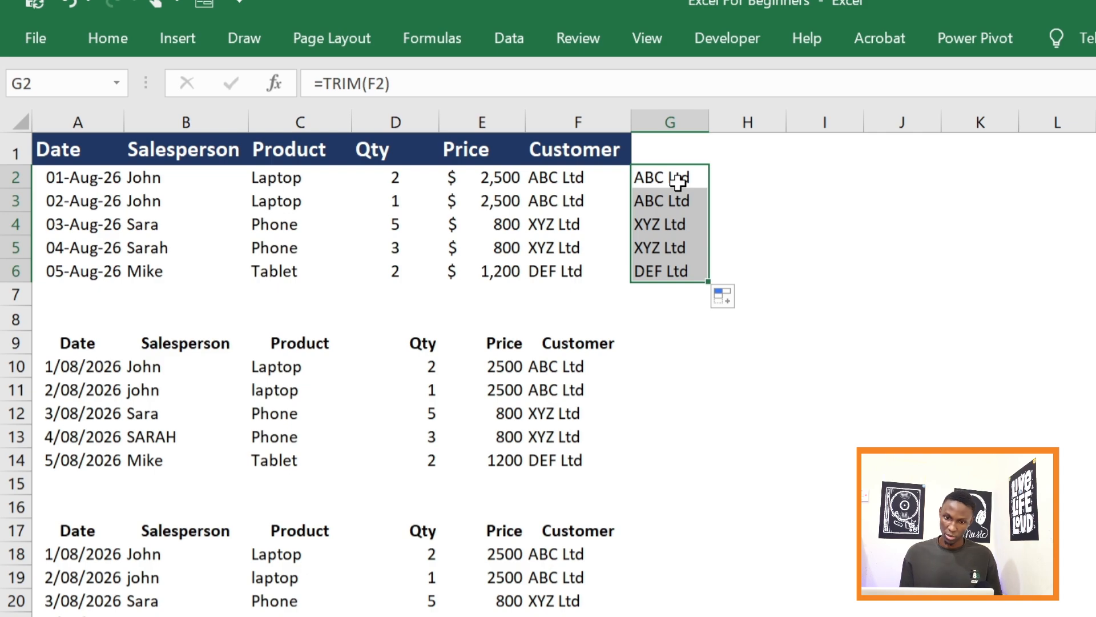
pyautogui.hotkey('ctrl', 'c')
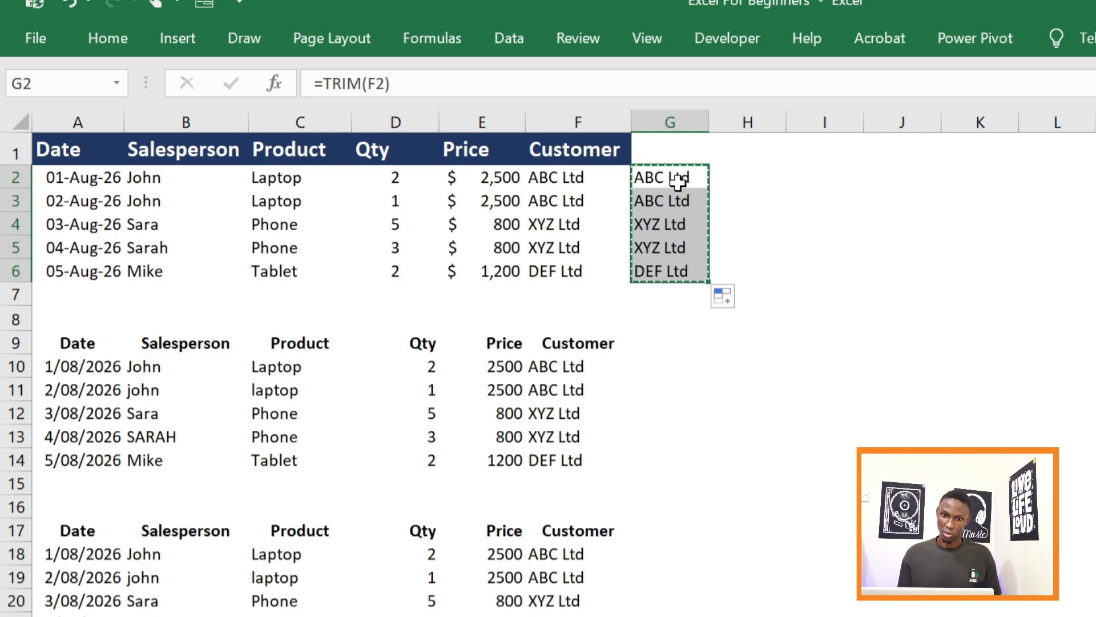
pyautogui.click(587, 177)
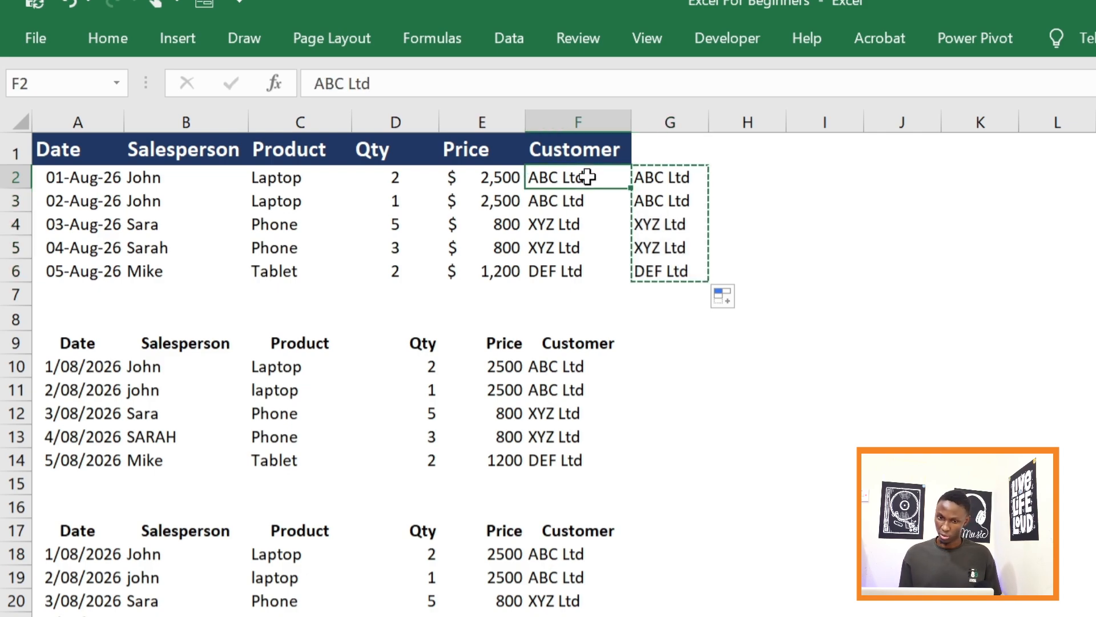
pyautogui.hotkey('ctrl', 'shift', 'Down')
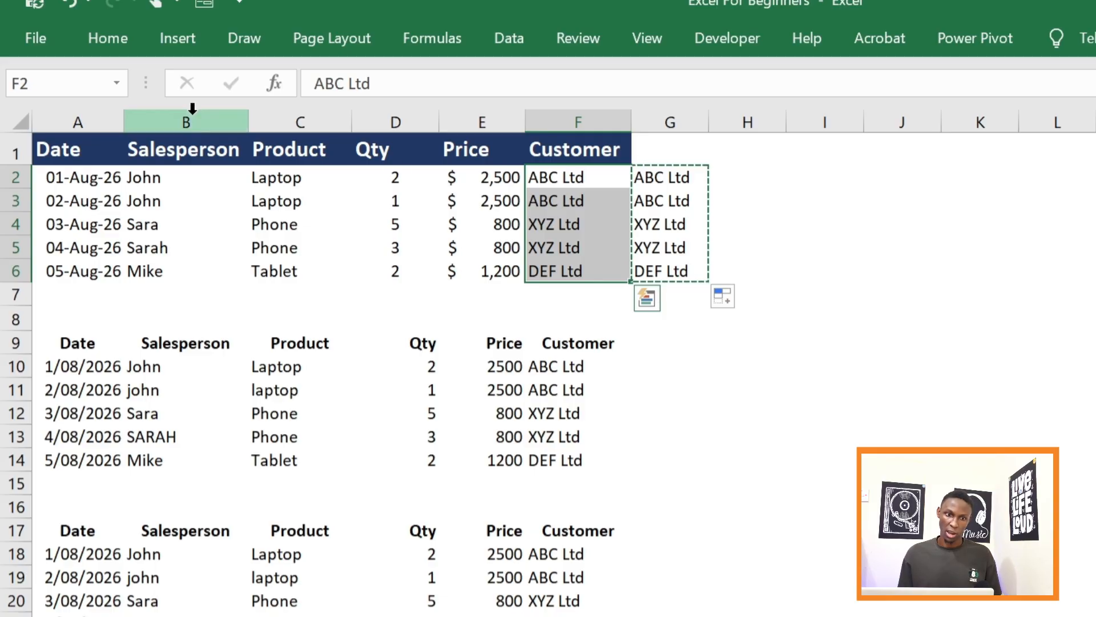
pyautogui.click(92, 35)
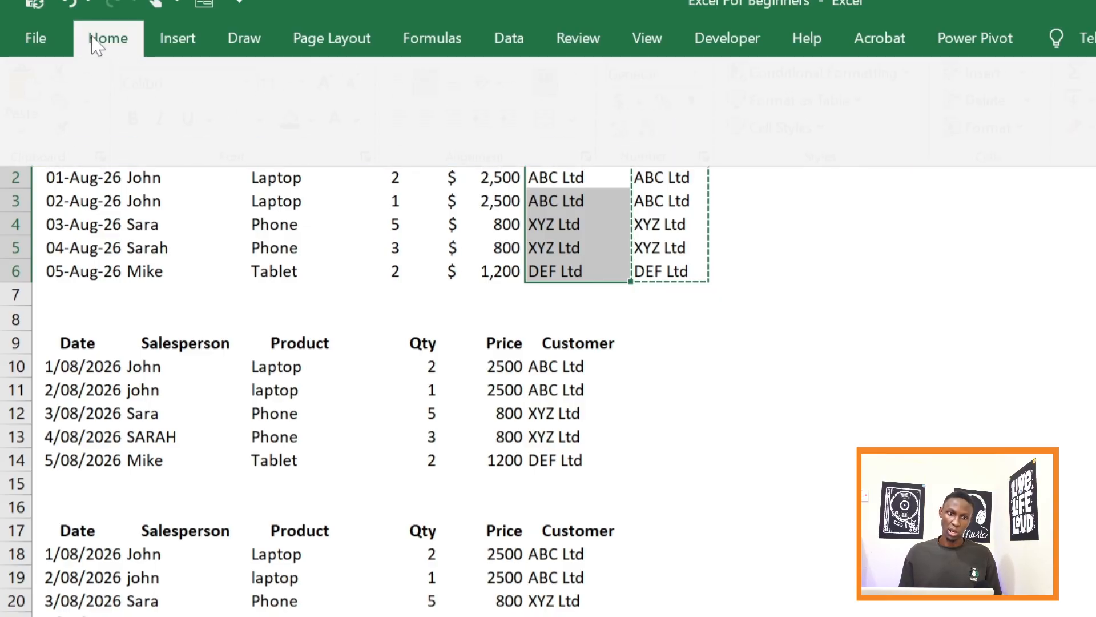
pyautogui.click(34, 132)
pyautogui.click(34, 294)
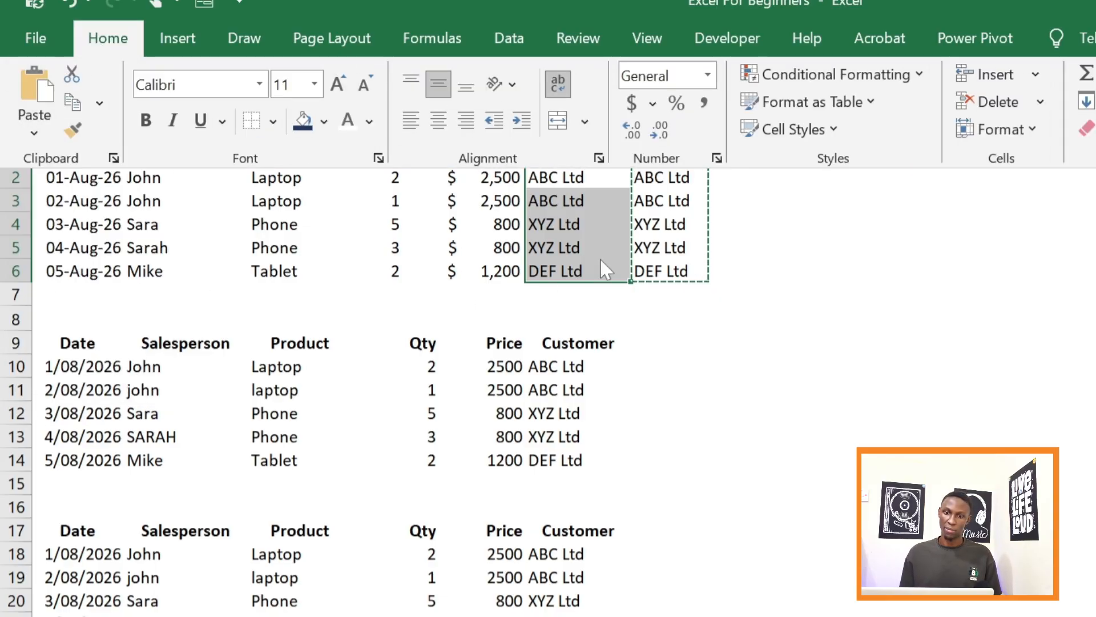
pyautogui.doubleClick(767, 262)
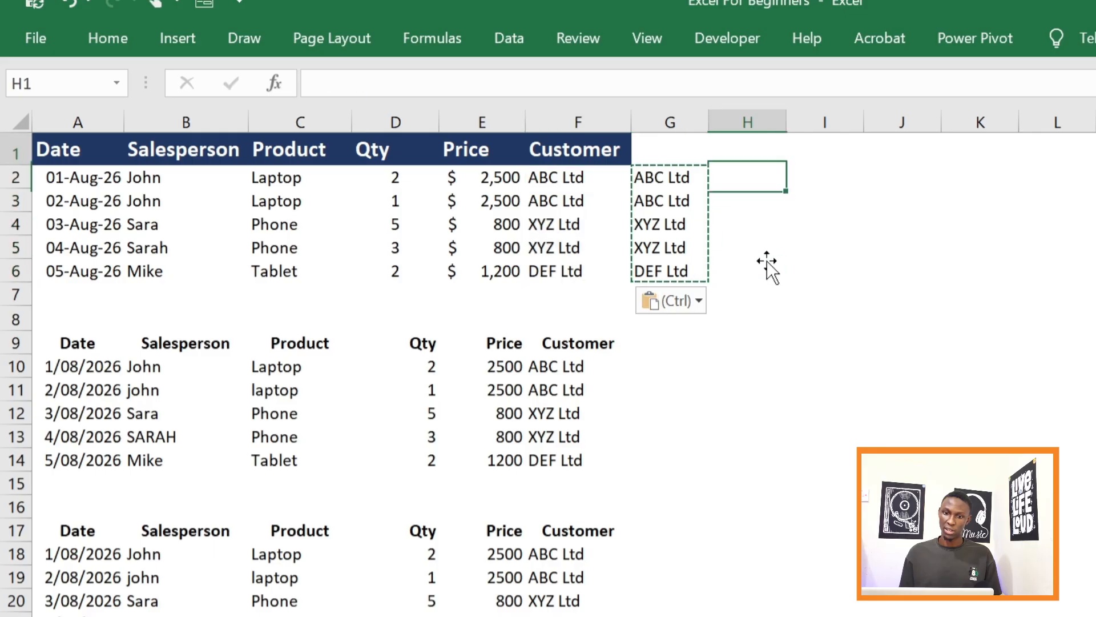
# Step: Clear the helper formulas from G2:G6
pyautogui.click(668, 183)
pyautogui.moveTo(668, 182); pyautogui.dragTo(676, 260)
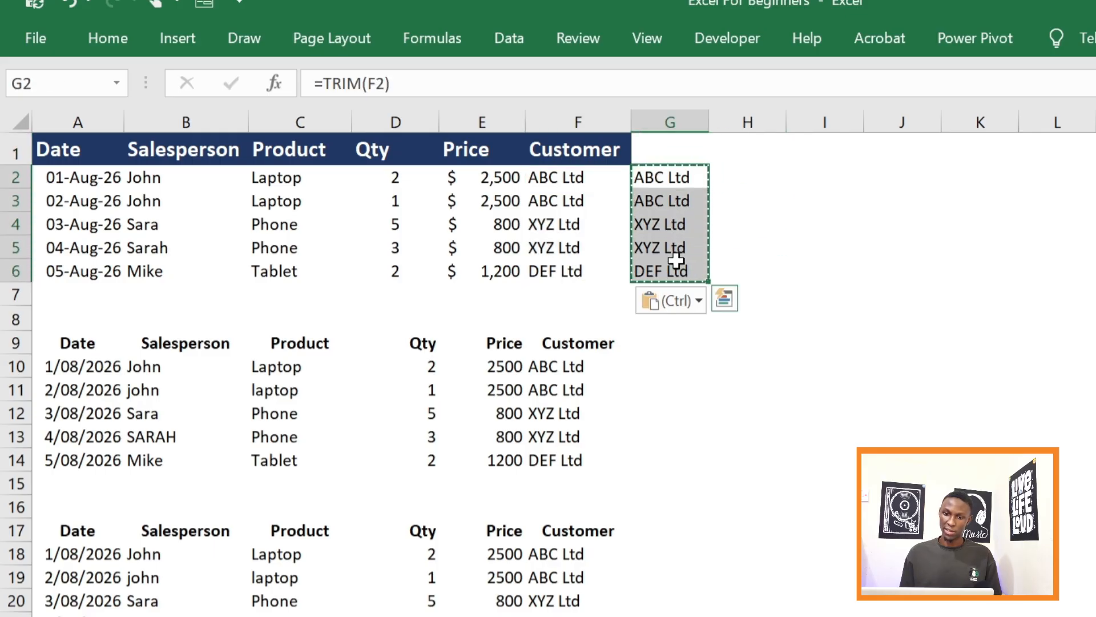
pyautogui.press('Delete')
pyautogui.click(813, 206)
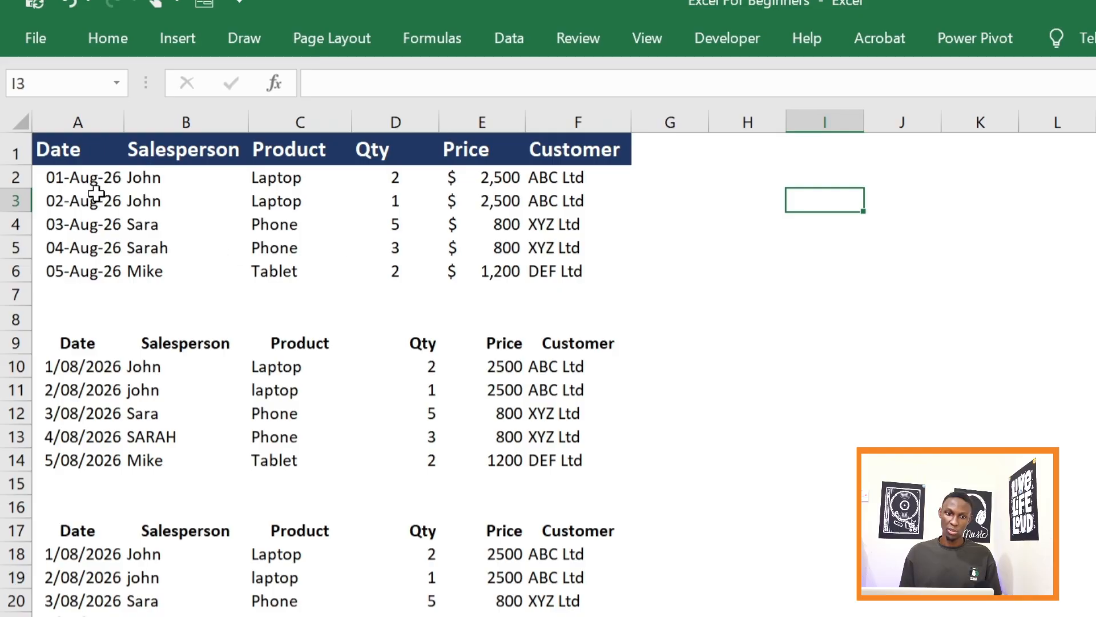
# Step: Select cell A1 as the macro's end position and stop the macro recording
pyautogui.click(65, 150)
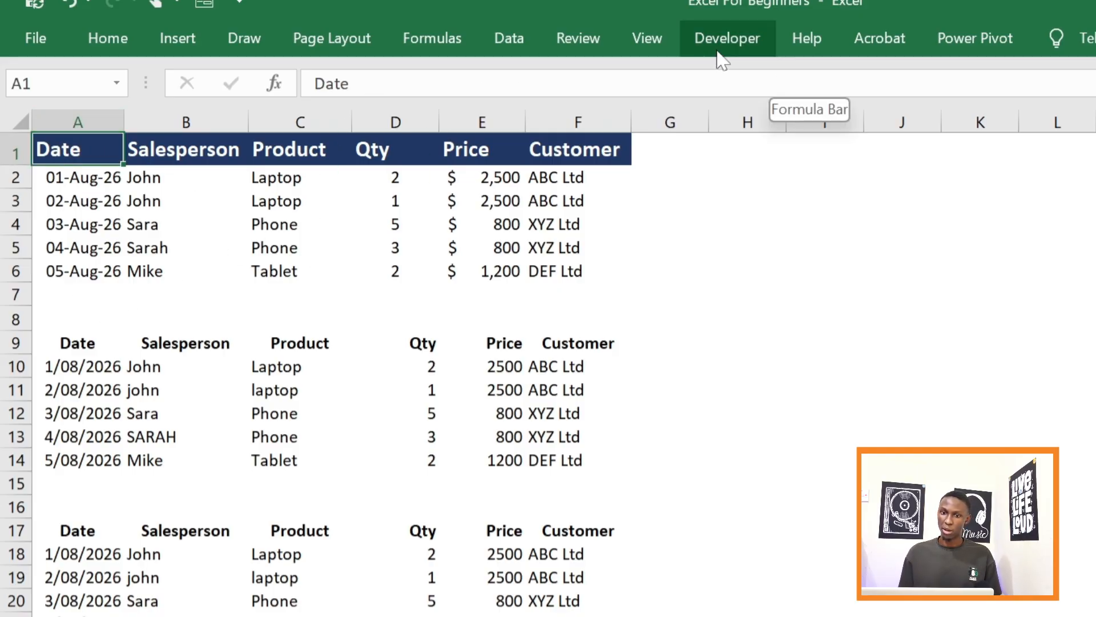
pyautogui.click(729, 38)
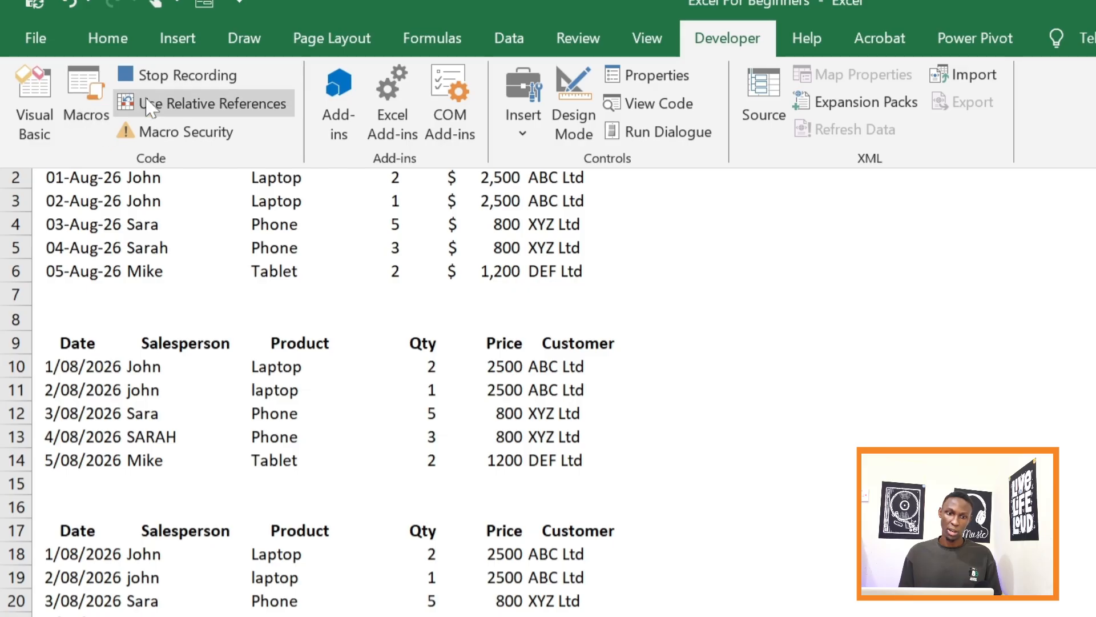
pyautogui.click(158, 80)
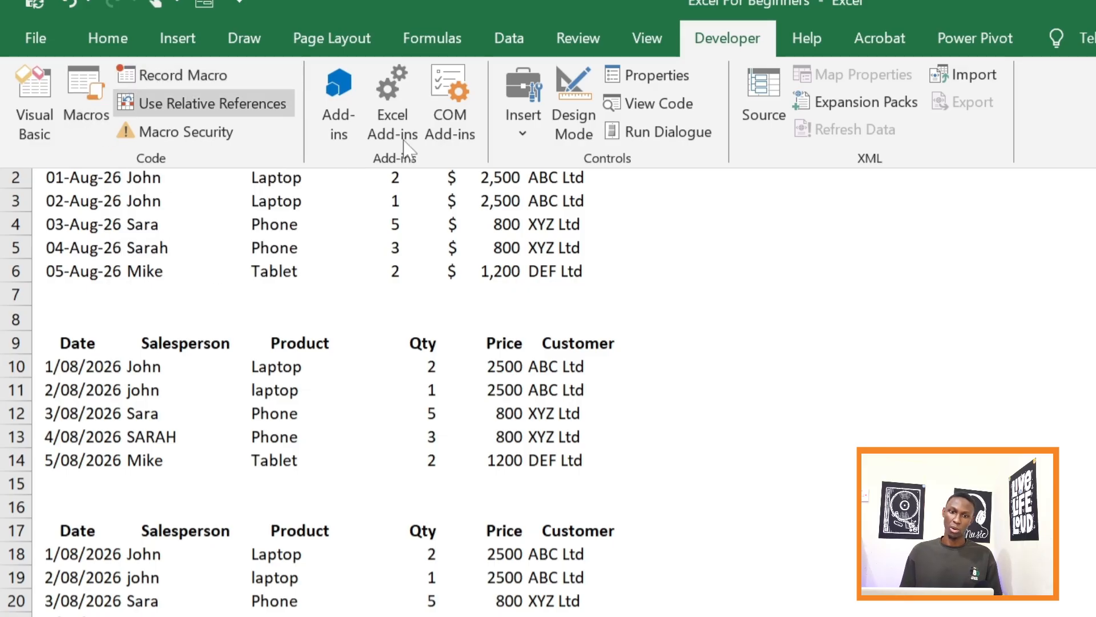
pyautogui.click(737, 279)
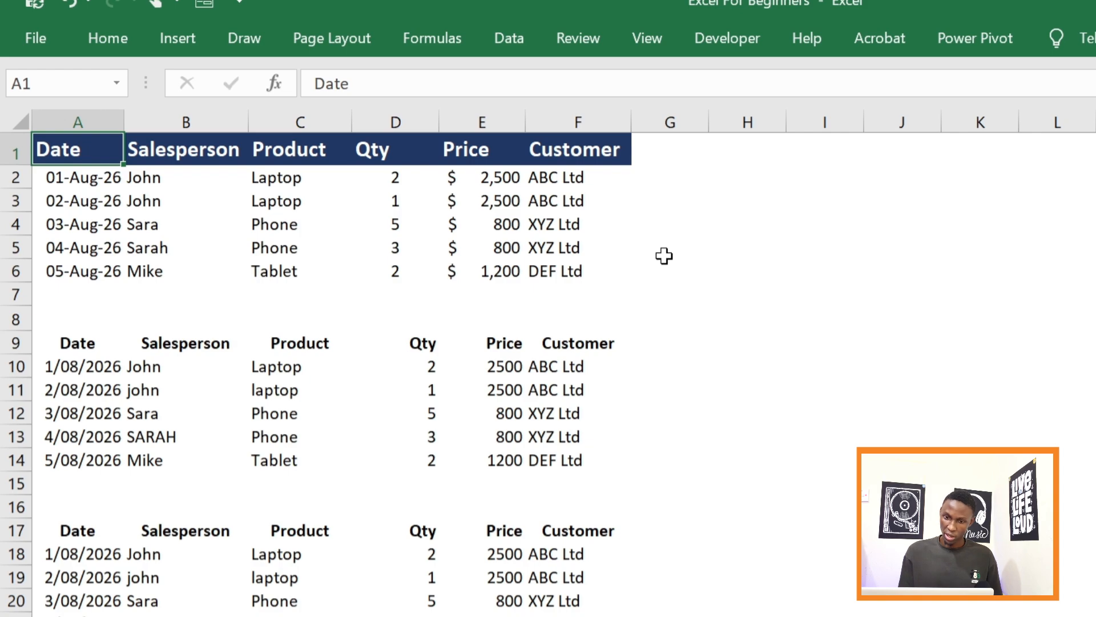
# Step: Run the CleanData macro from A1 on the already cleaned table and check the resulting table
pyautogui.hotkey('alt', 'F8')
pyautogui.click(553, 253)
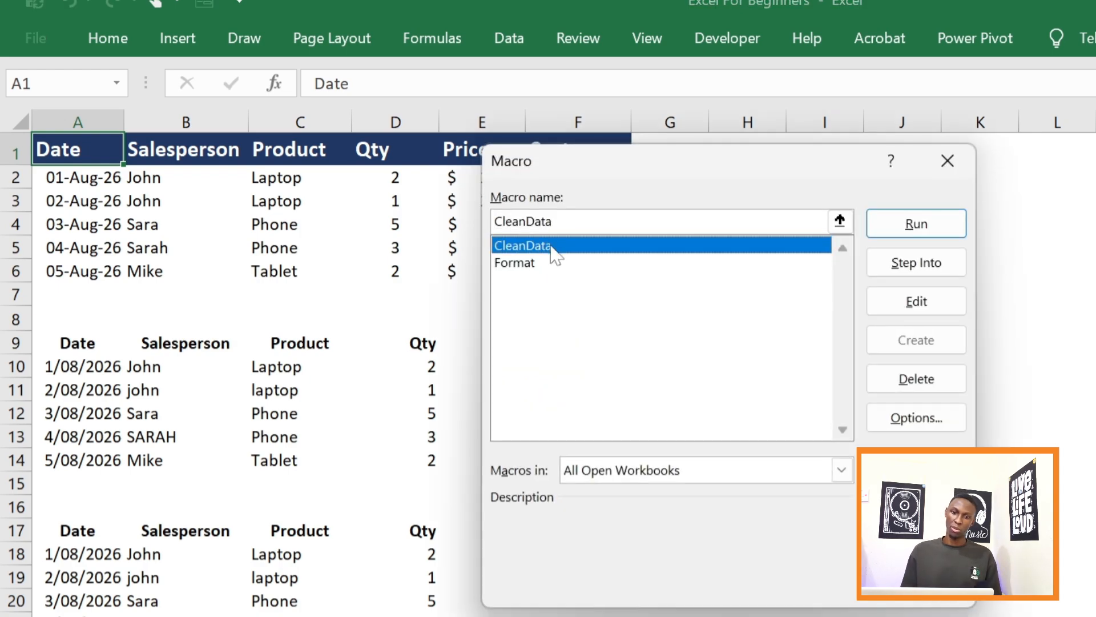
pyautogui.click(923, 231)
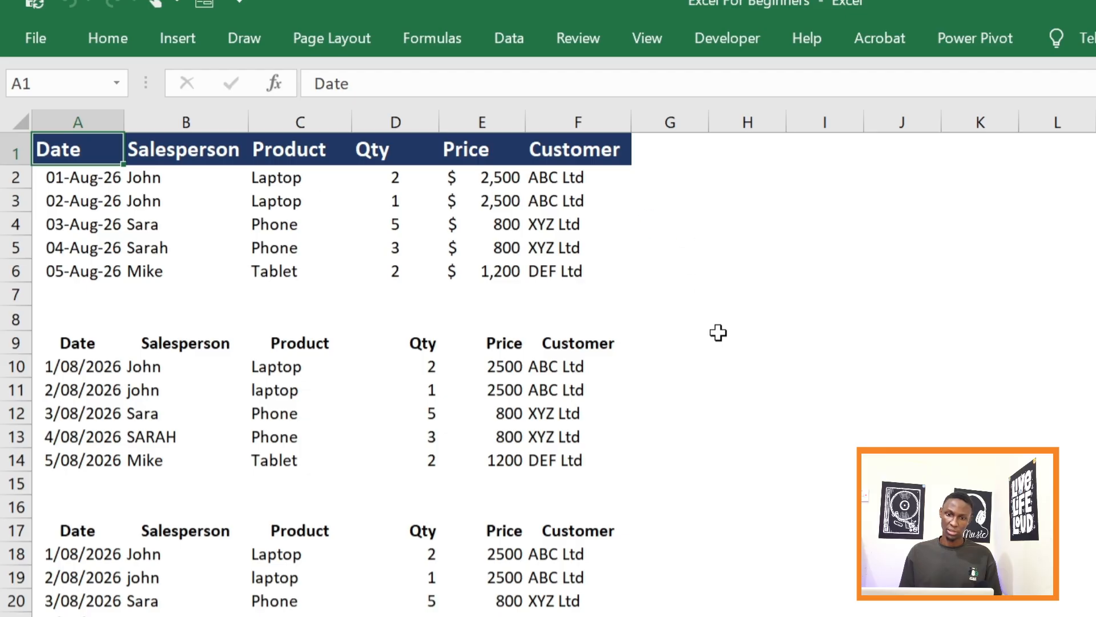
pyautogui.click(654, 254)
pyautogui.click(70, 147)
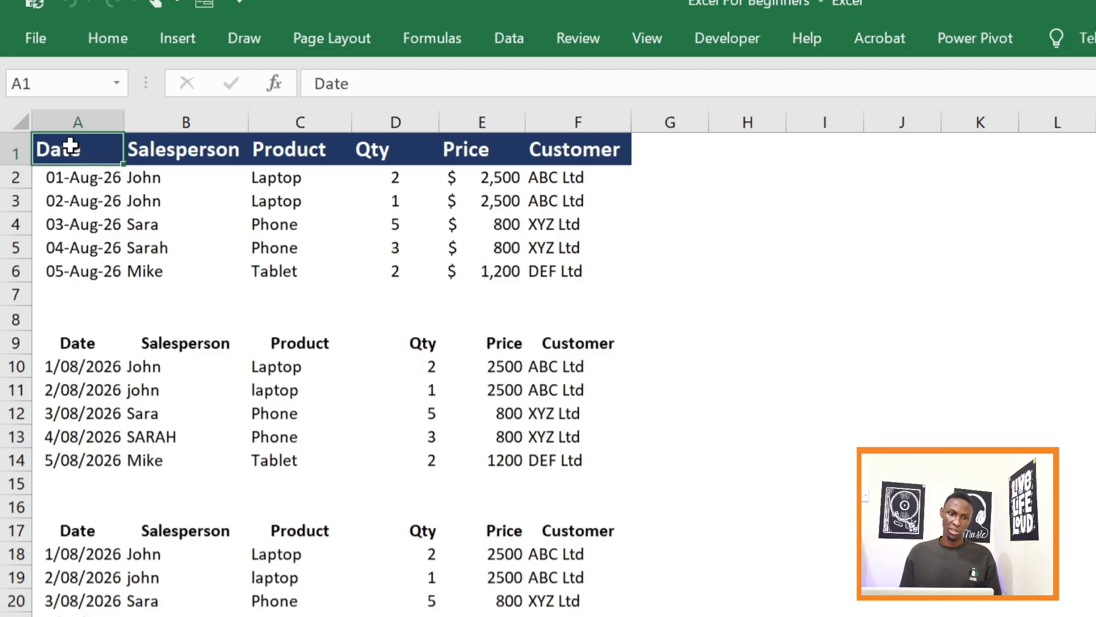
pyautogui.moveTo(49, 142); pyautogui.dragTo(625, 294)
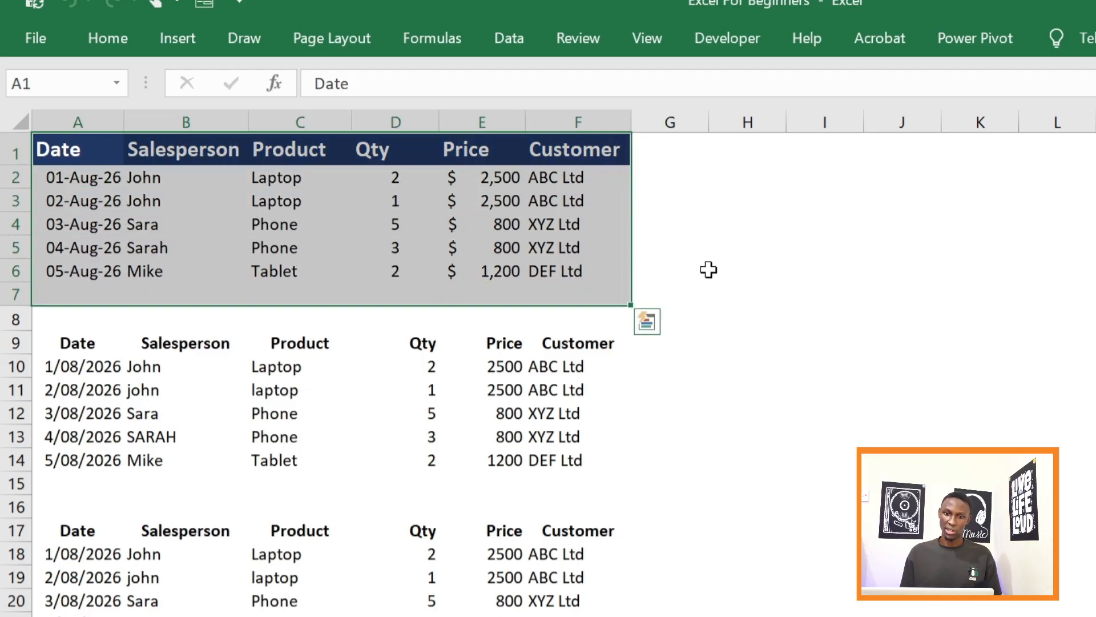
pyautogui.click(708, 270)
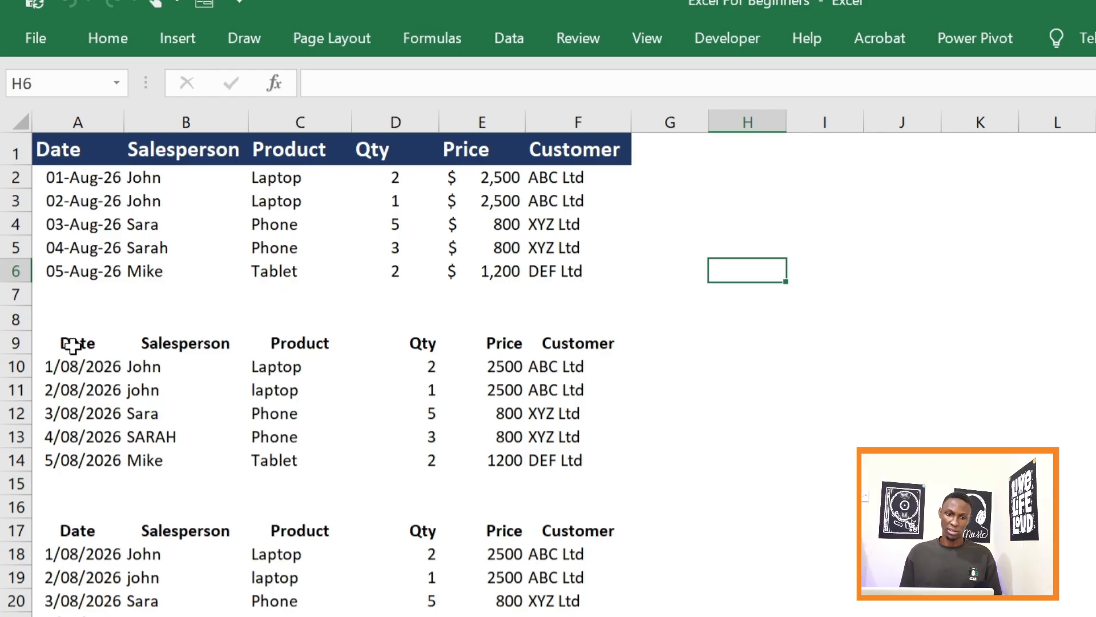
# Step: Copy the raw sales table in A9:F14 and paste it over the cleaned table starting at A1
pyautogui.moveTo(70, 345); pyautogui.dragTo(556, 457)
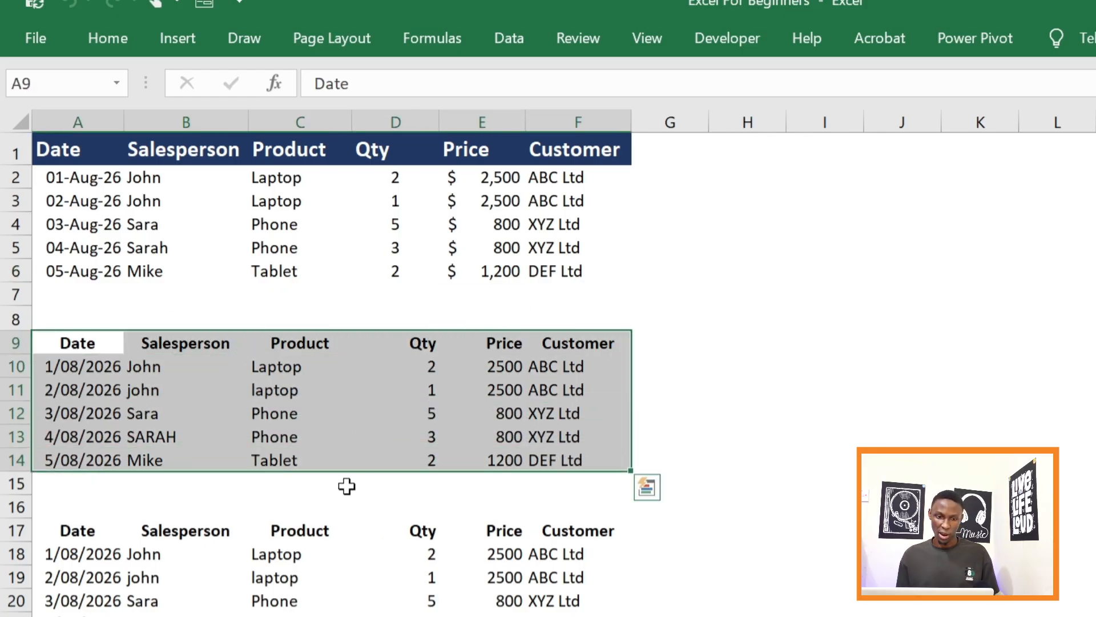
pyautogui.hotkey('ctrl', 'c')
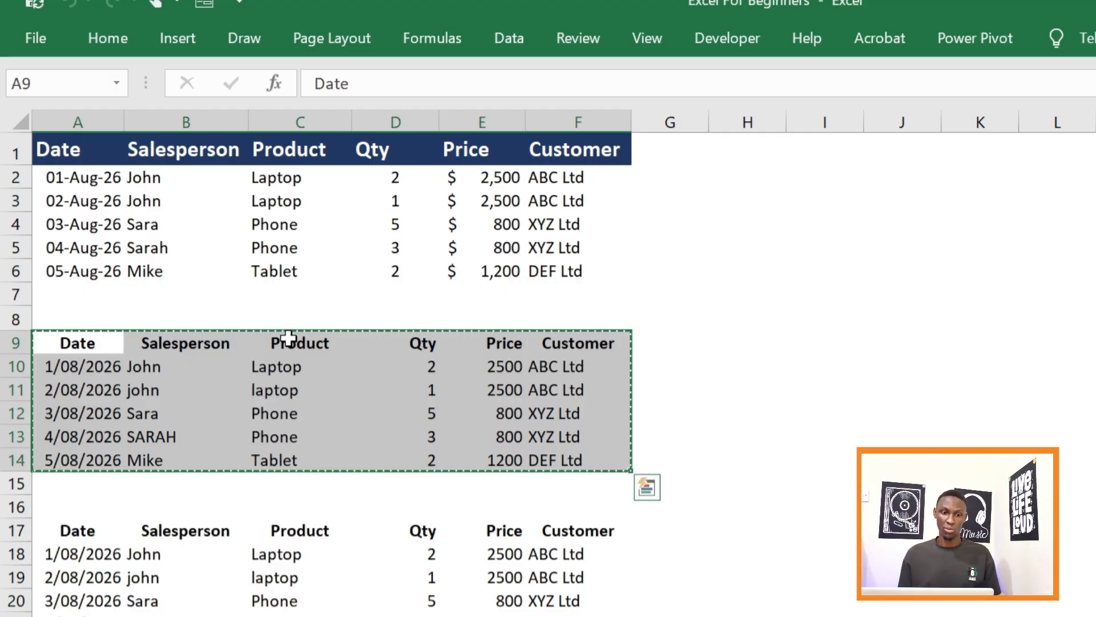
pyautogui.click(87, 147)
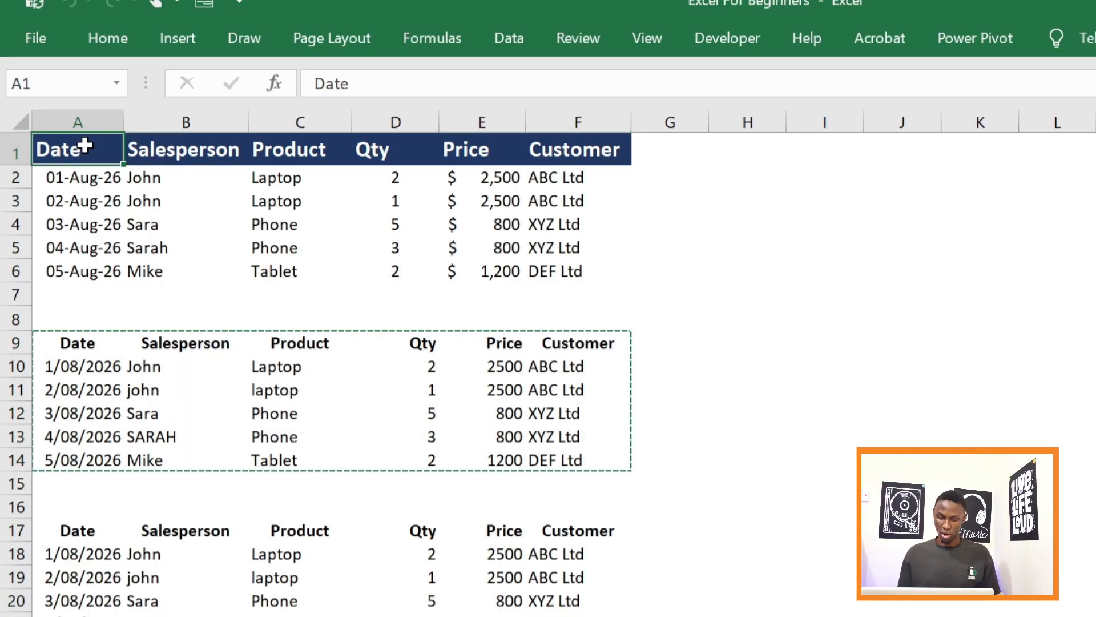
pyautogui.hotkey('ctrl', 'v')
pyautogui.click(703, 228)
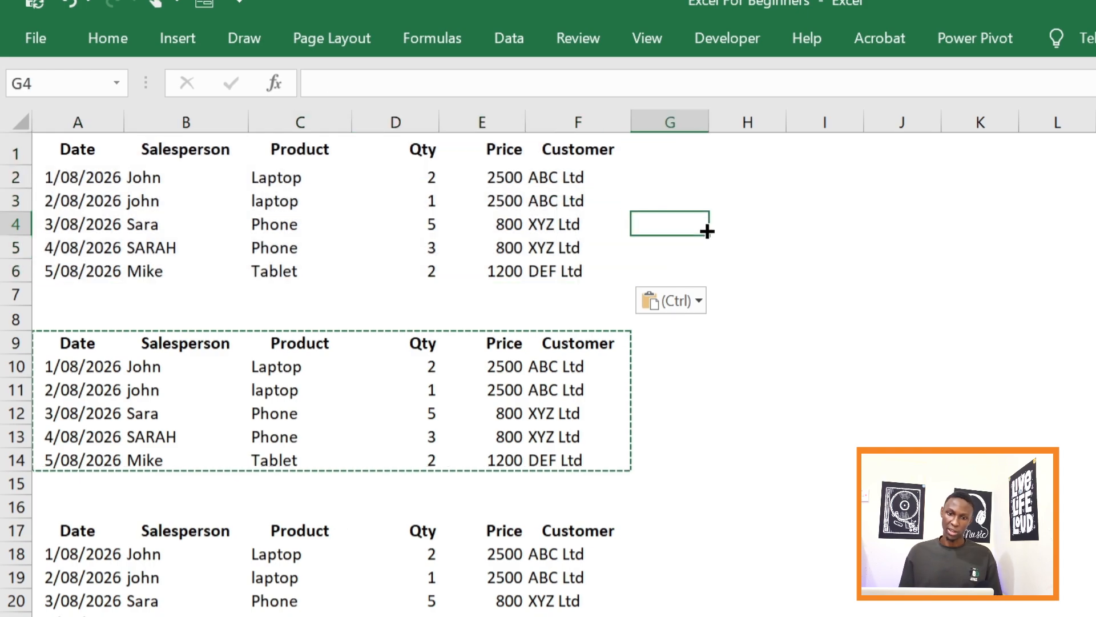
pyautogui.doubleClick(677, 368)
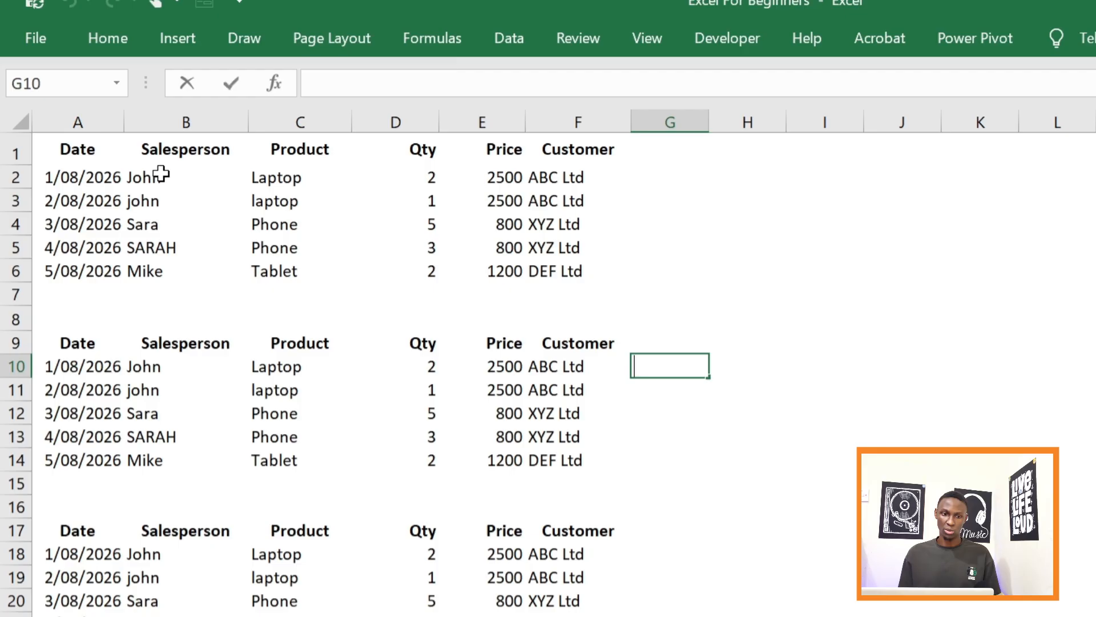
# Step: Run the CleanData macro from cell A1 on the pasted raw table
pyautogui.click(91, 151)
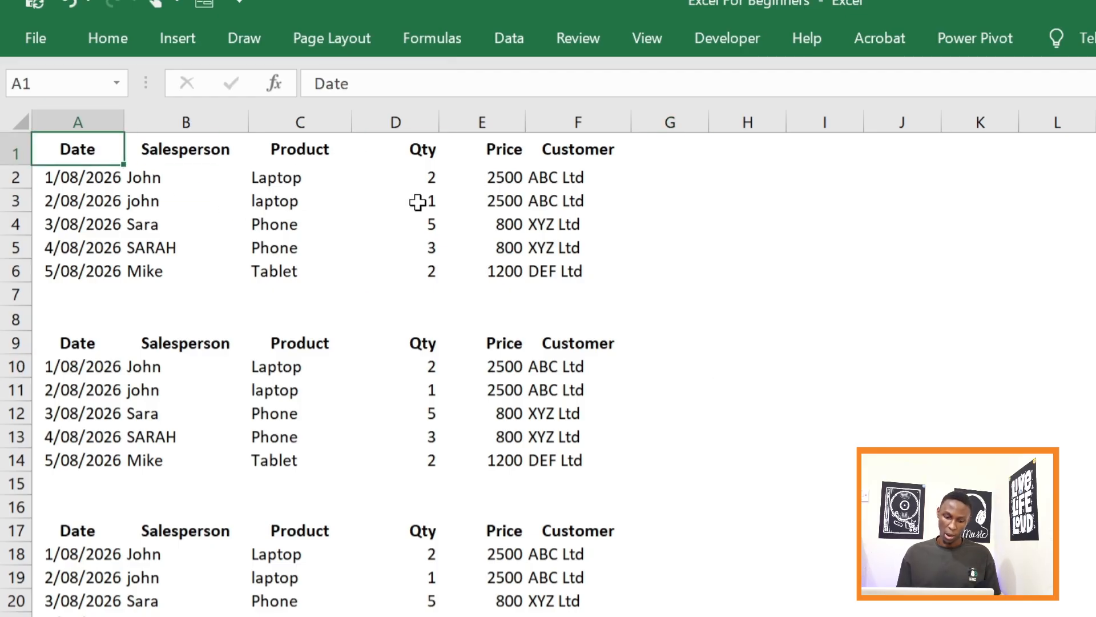
pyautogui.hotkey('alt', 'F8')
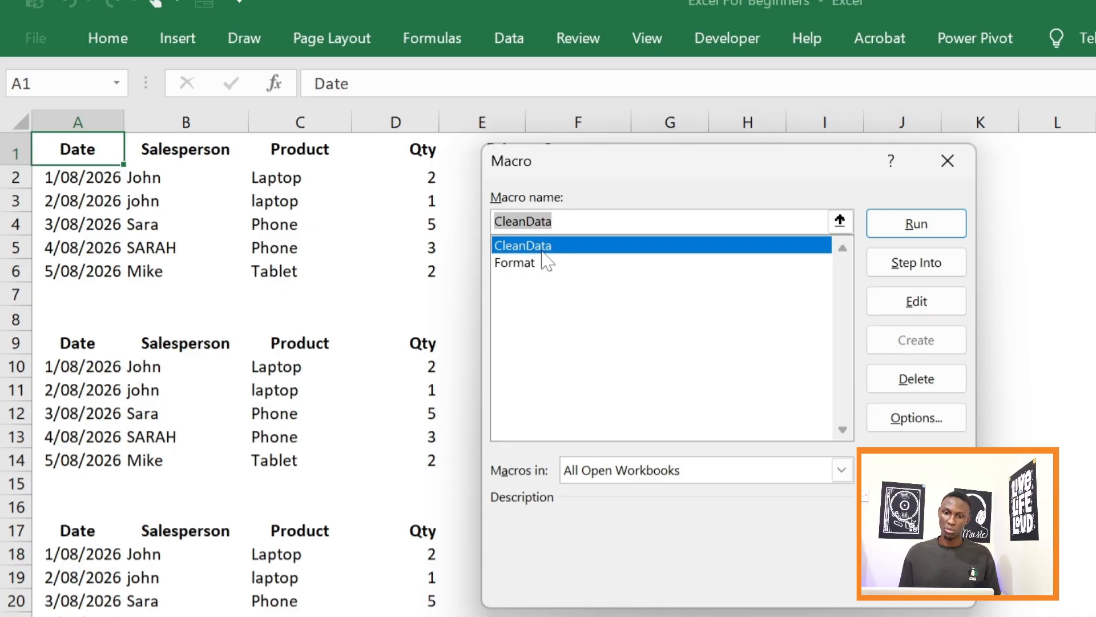
pyautogui.click(541, 249)
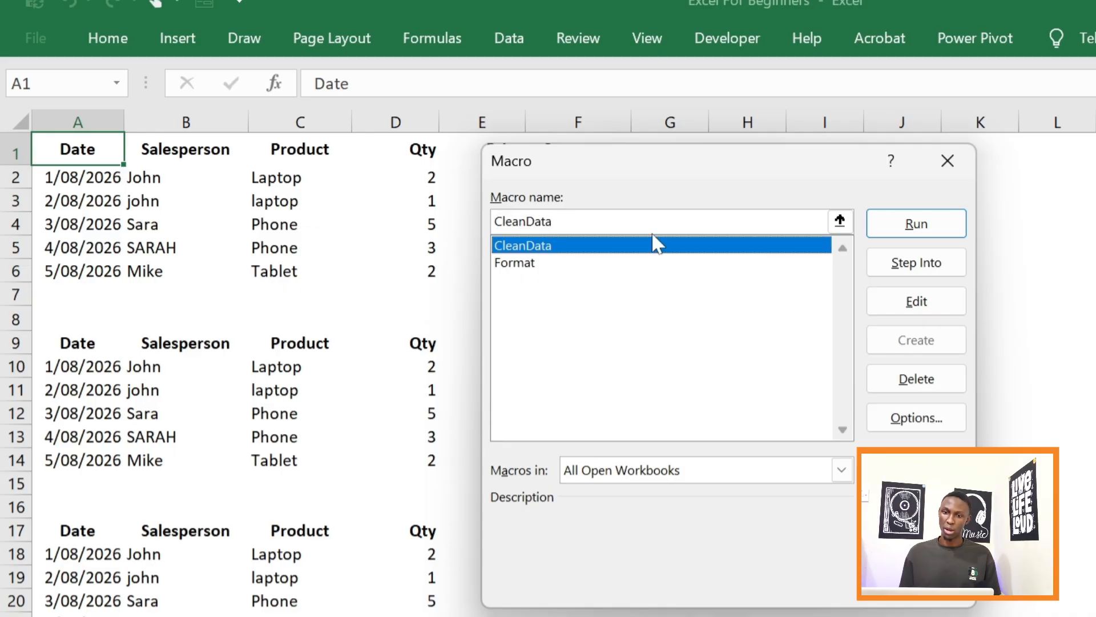
pyautogui.click(914, 224)
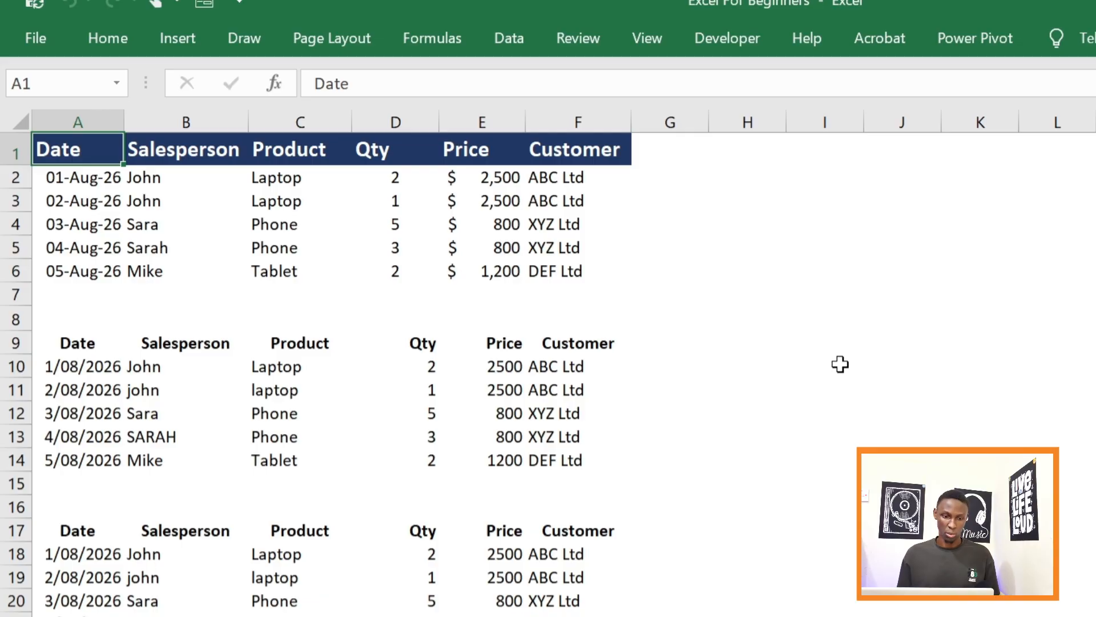
# Step: Copy the second raw sales table starting at A17 and paste it over the table at A1
pyautogui.click(86, 528)
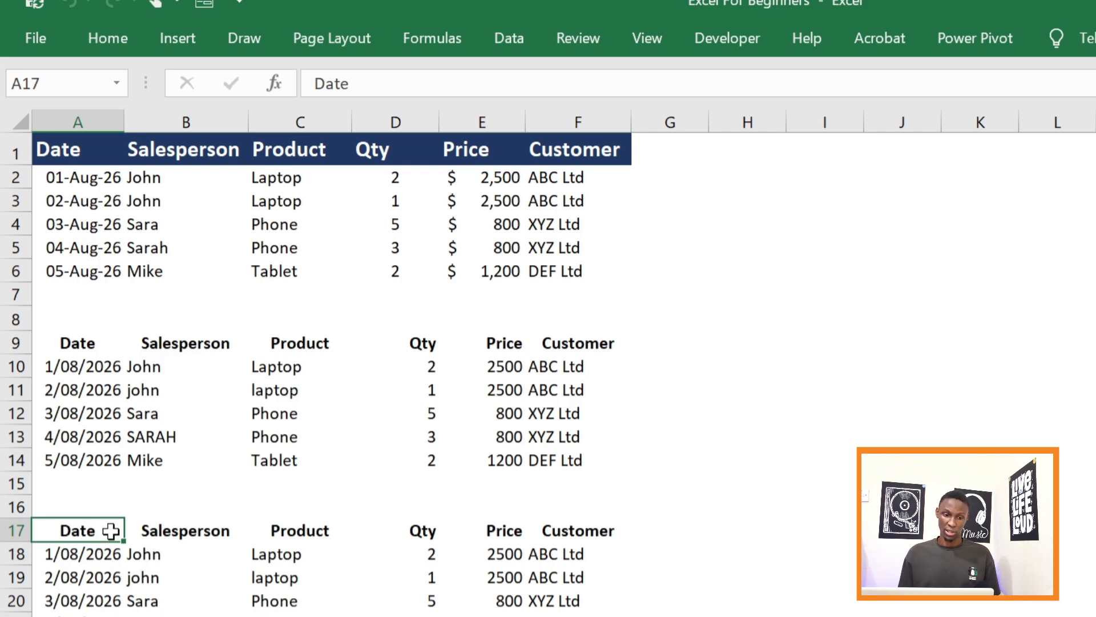
pyautogui.moveTo(102, 528); pyautogui.dragTo(576, 616)
pyautogui.hotkey('ctrl', 'c')
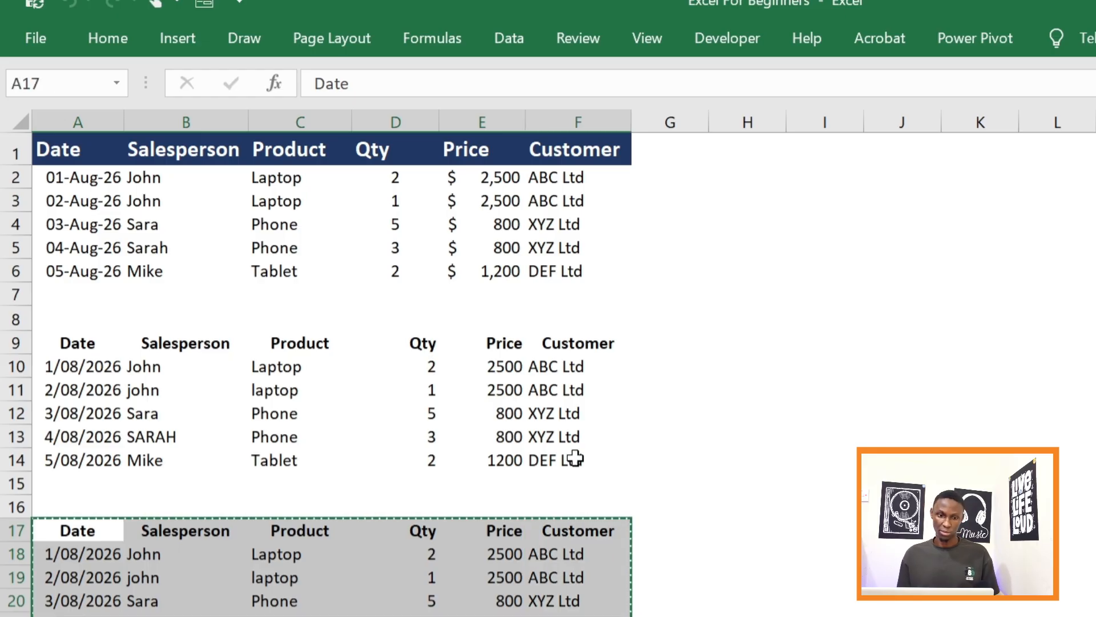
pyautogui.click(61, 148)
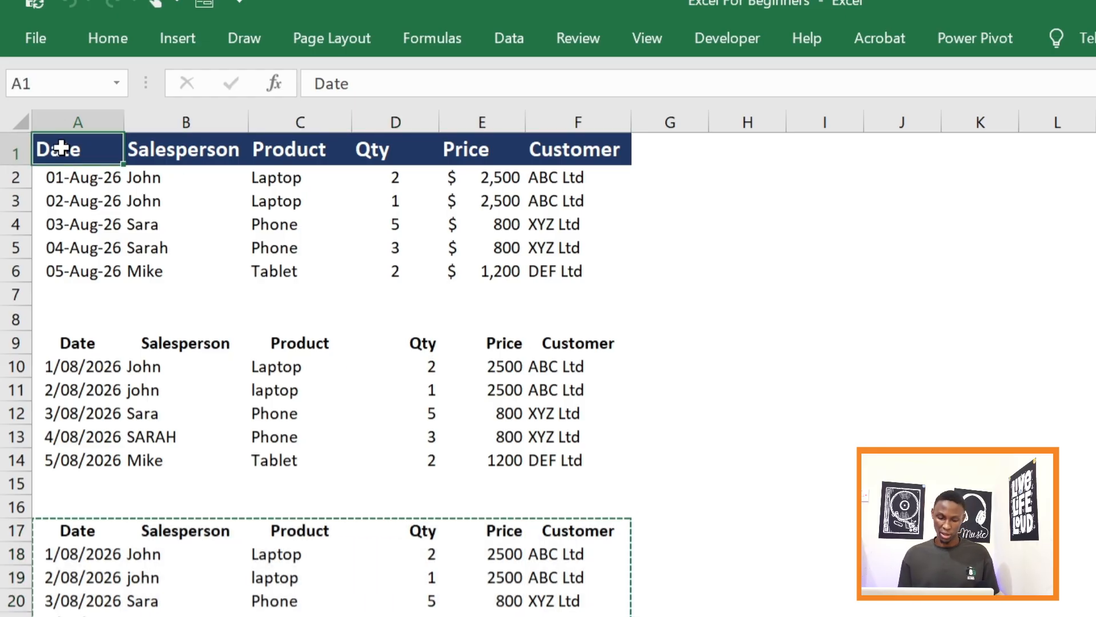
pyautogui.hotkey('ctrl', 'v')
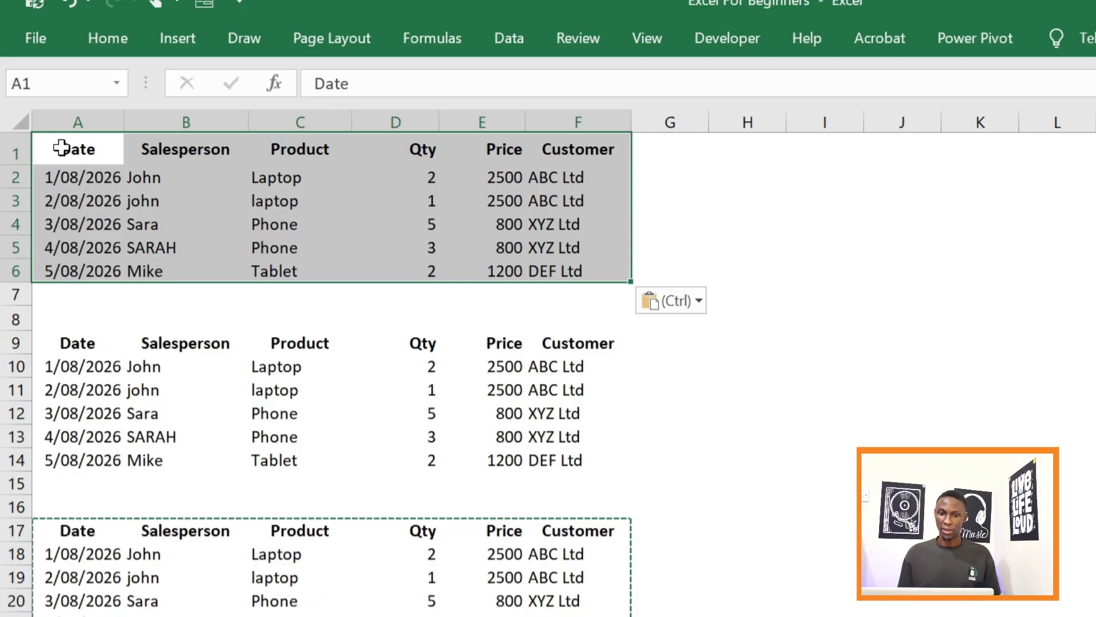
pyautogui.click(826, 315)
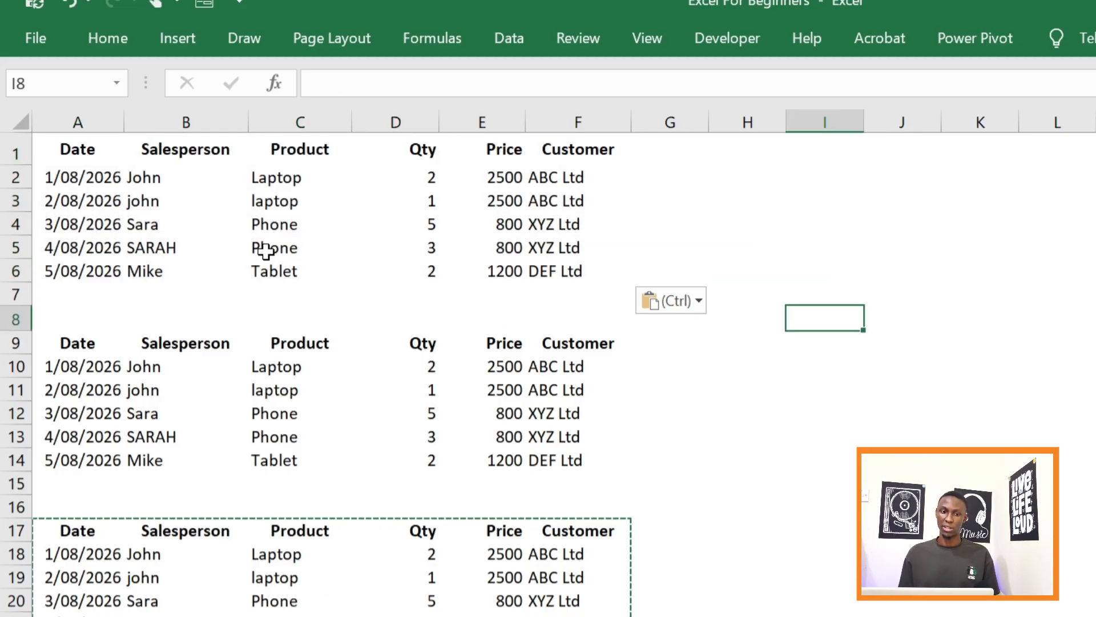
# Step: Run the CleanData macro again from A1 on the newly pasted table
pyautogui.click(78, 149)
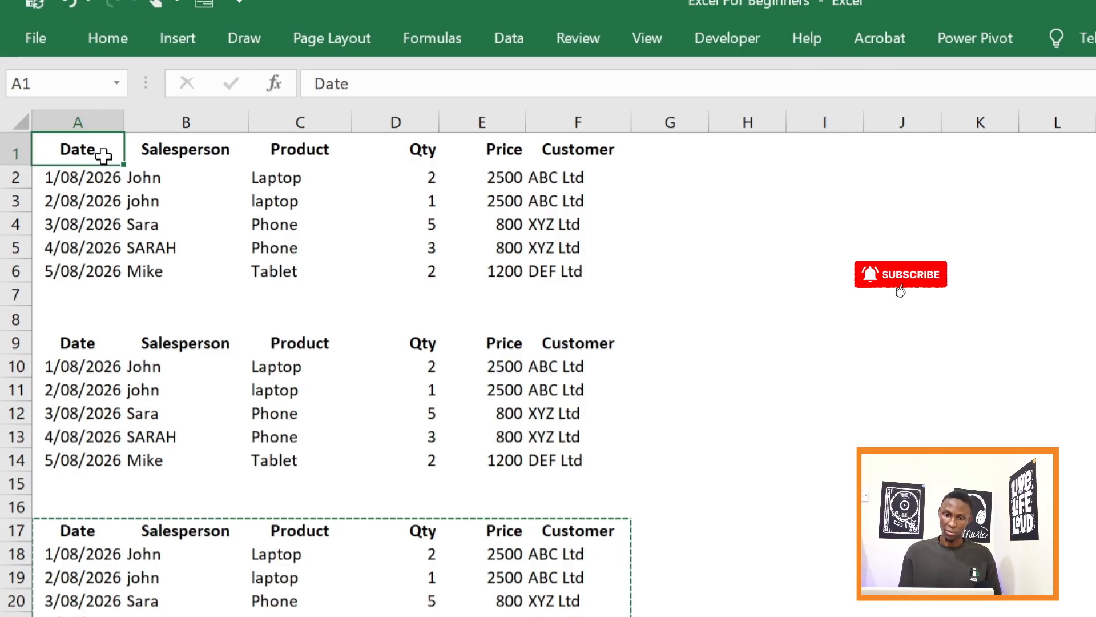
pyautogui.hotkey('alt', 'F8')
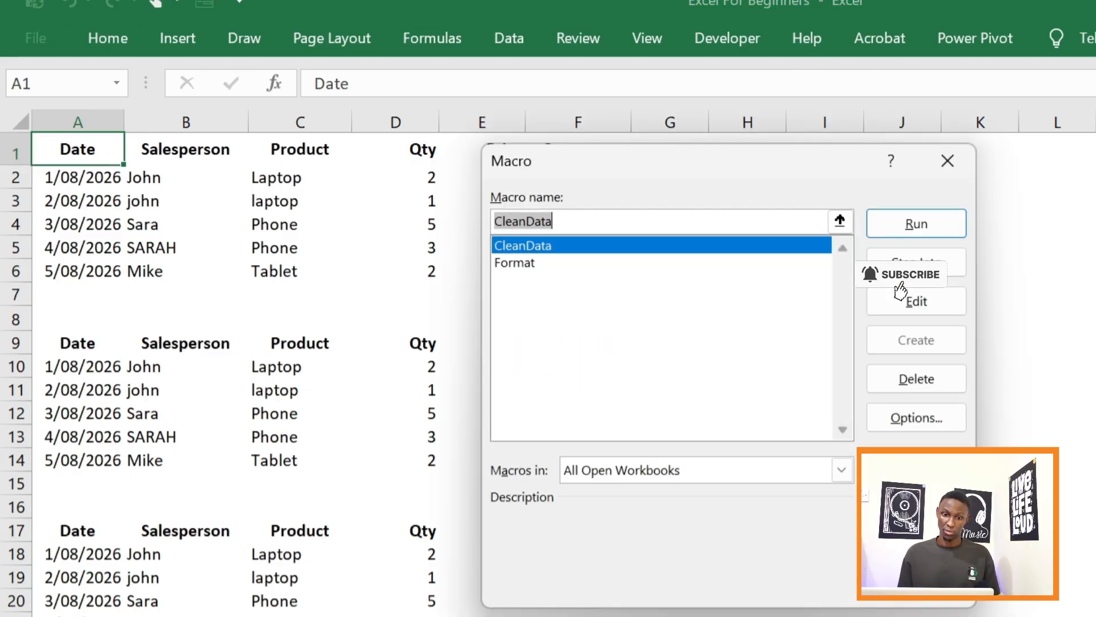
pyautogui.click(543, 246)
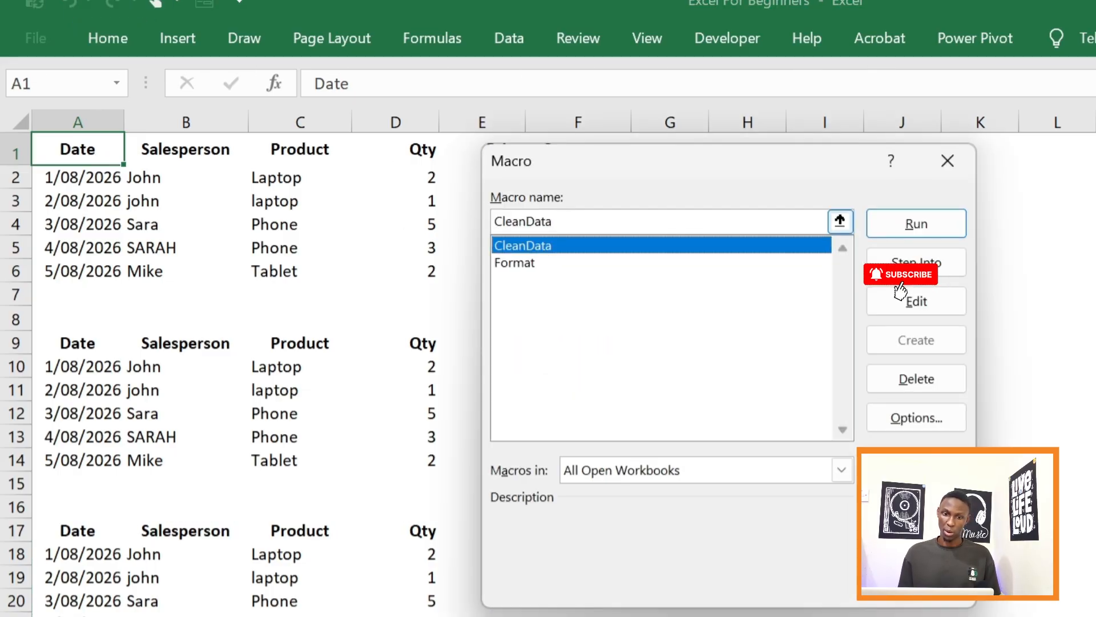
pyautogui.click(919, 232)
pyautogui.click(711, 287)
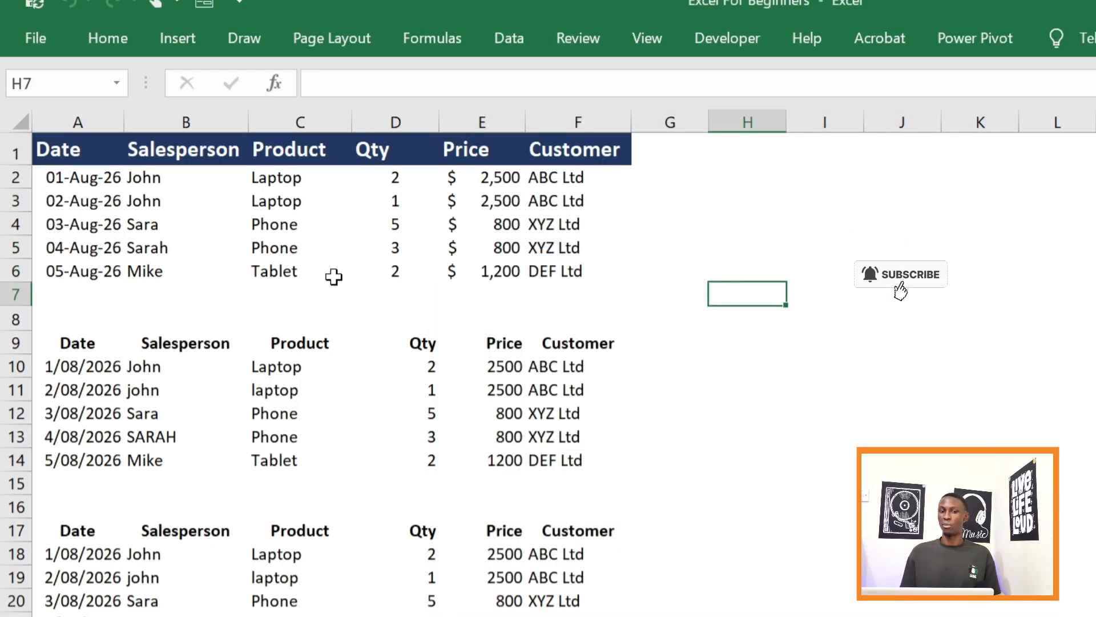